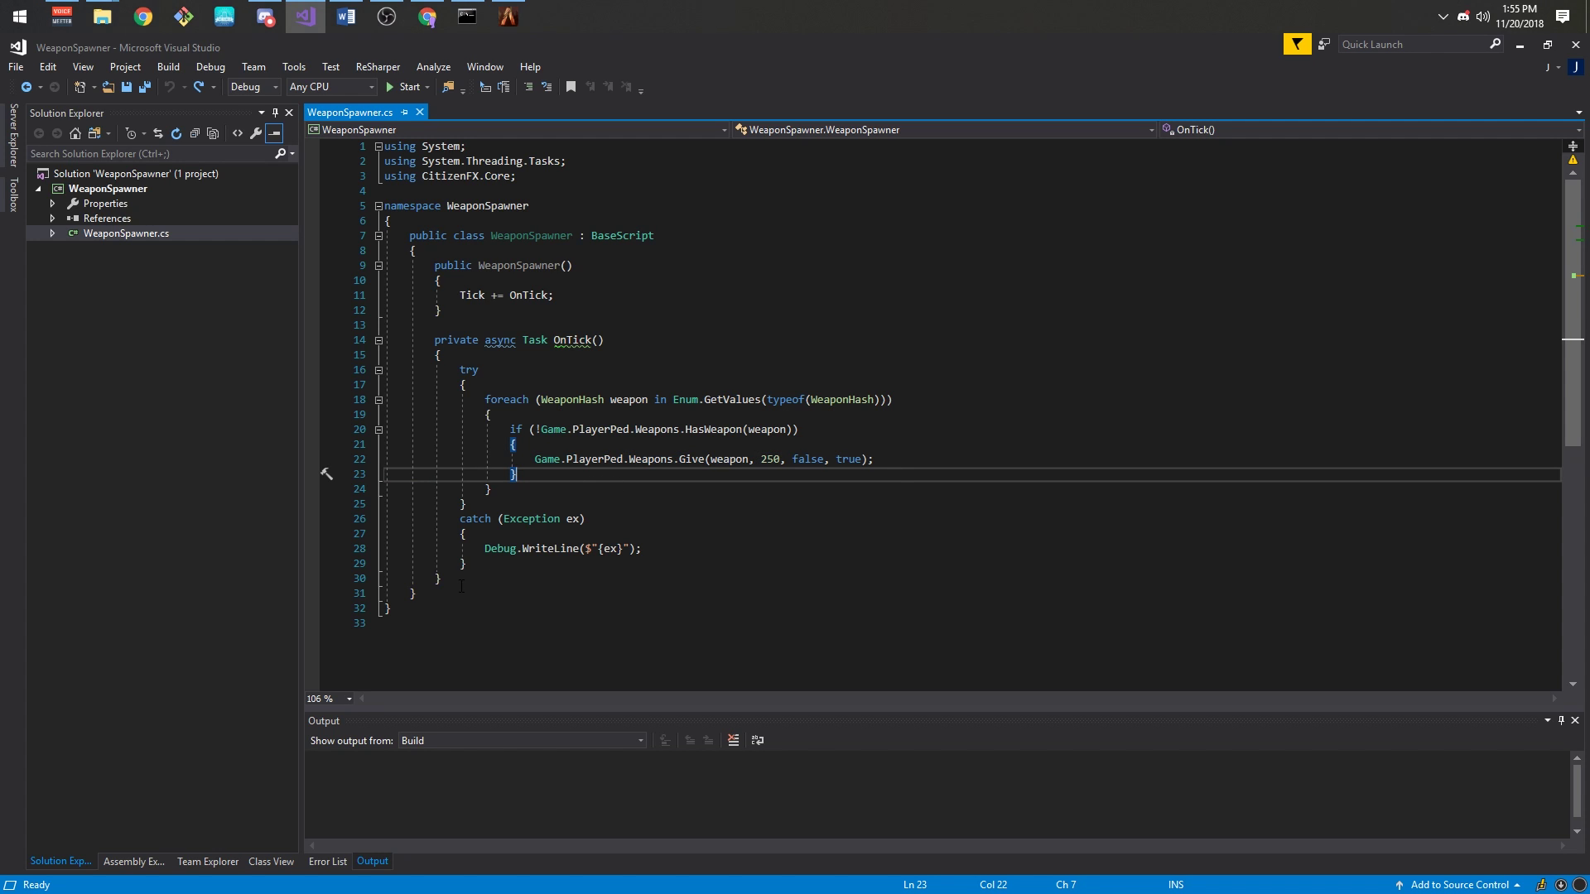
- Select the OnTick method from line 30 up to line 14 in WeaponSpawner.cs
left_click_drag(444, 578, 383, 340)
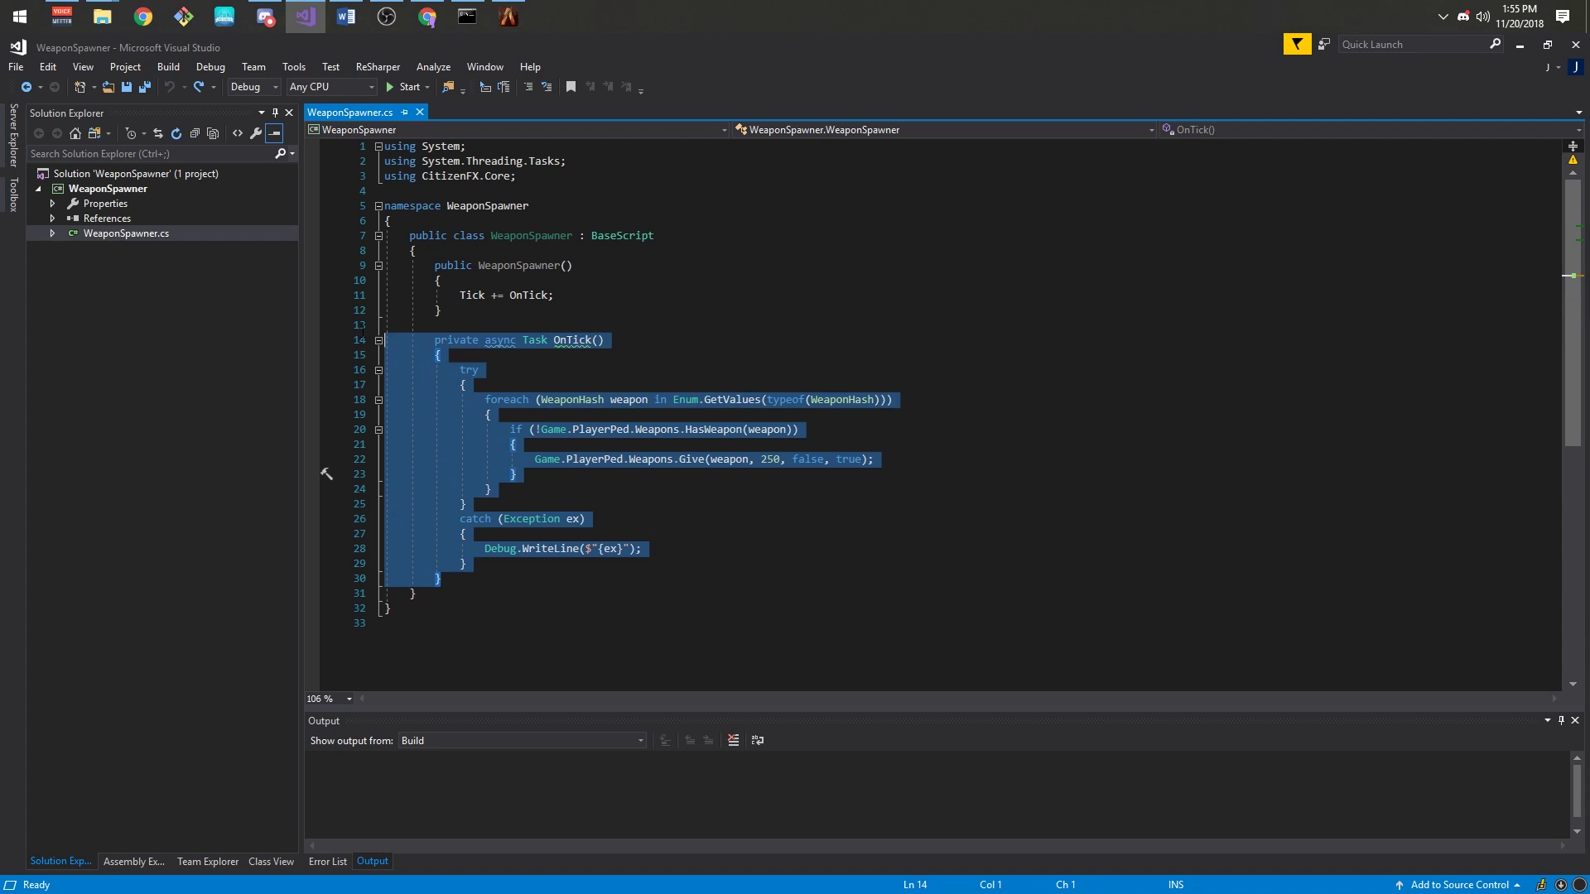
- Delete OnTick and register the playerSpawned event handler in the constructor
key("Delete")
key("BackSpace")
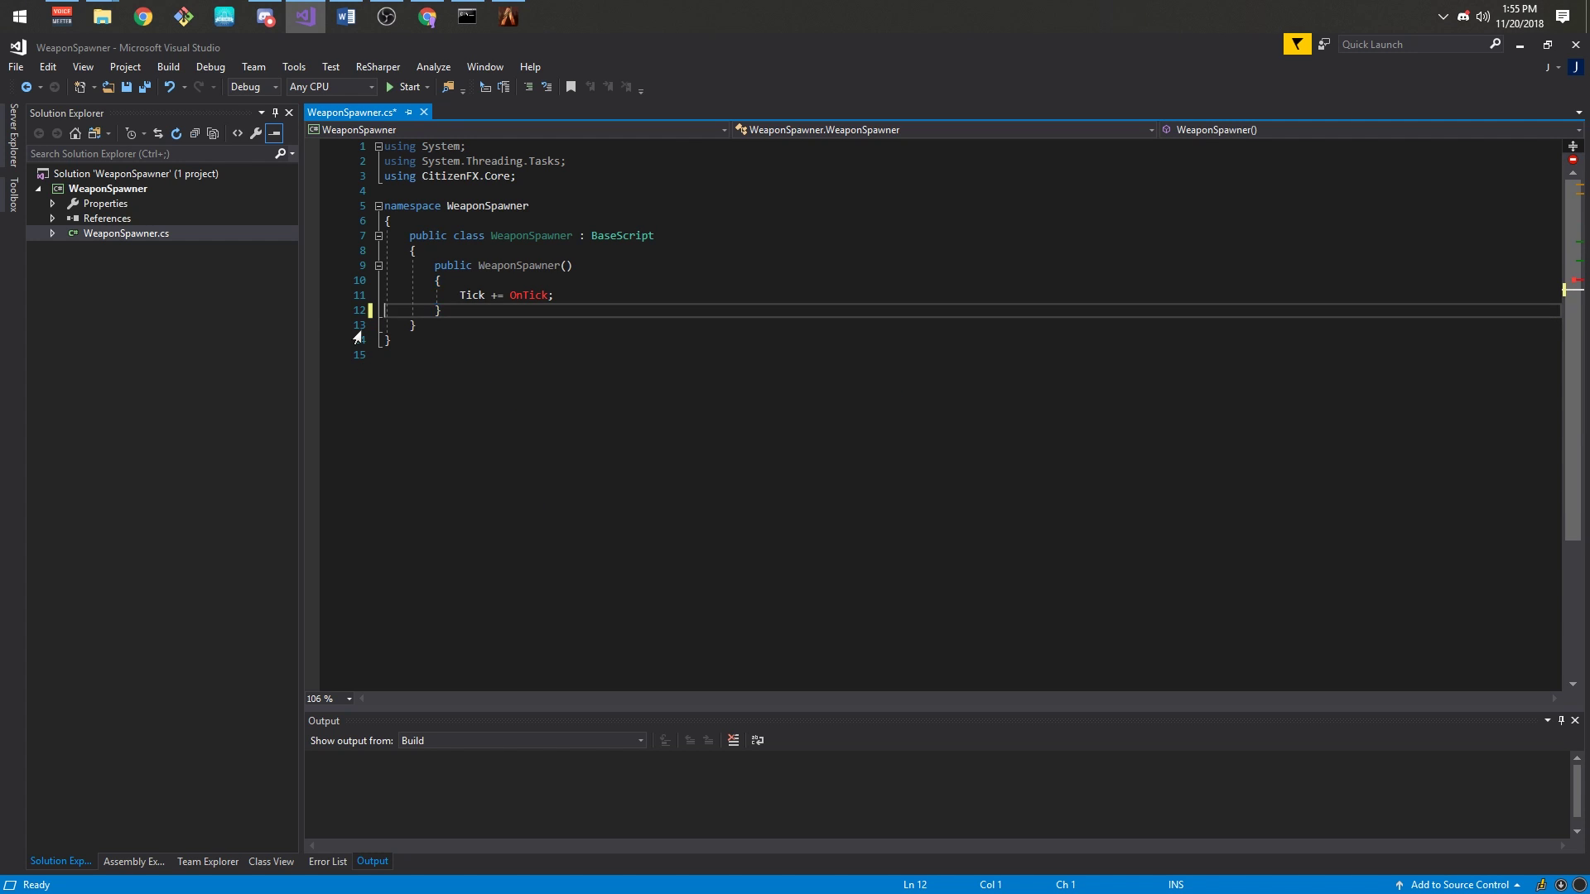
key("ctrl+Return")
type("EventHandlers[\"playerSpawned\"] +=")
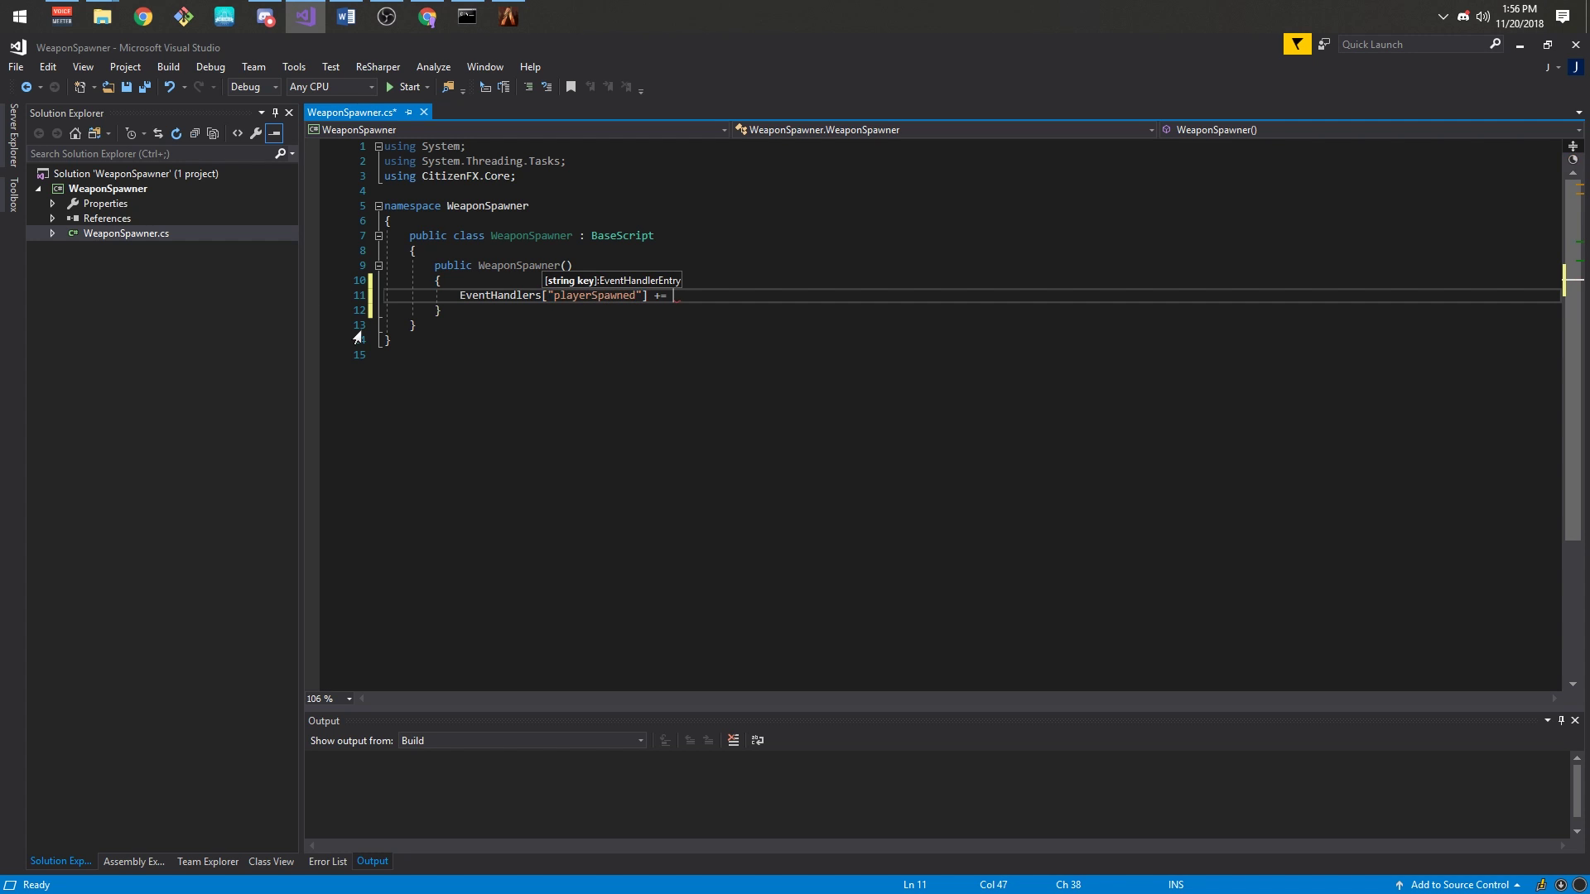
type("new Action(OnPlayerSpa")
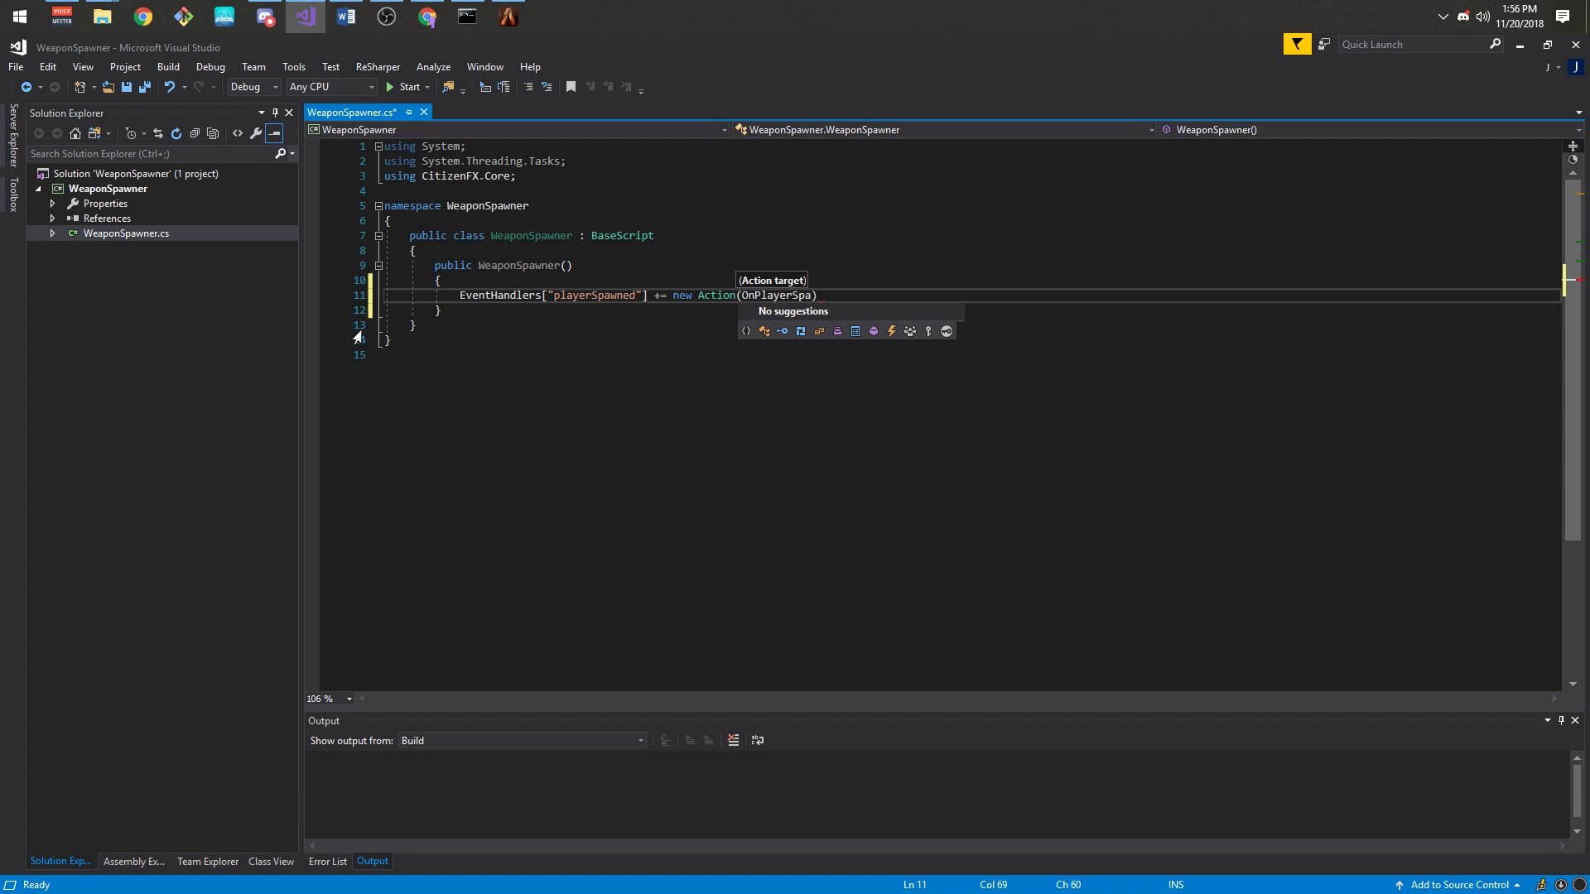
- Write OnPlayerSpawn to give every weapon with 250 ammo, save, and build the project
key("Return")
key("Return")
type("private void ")
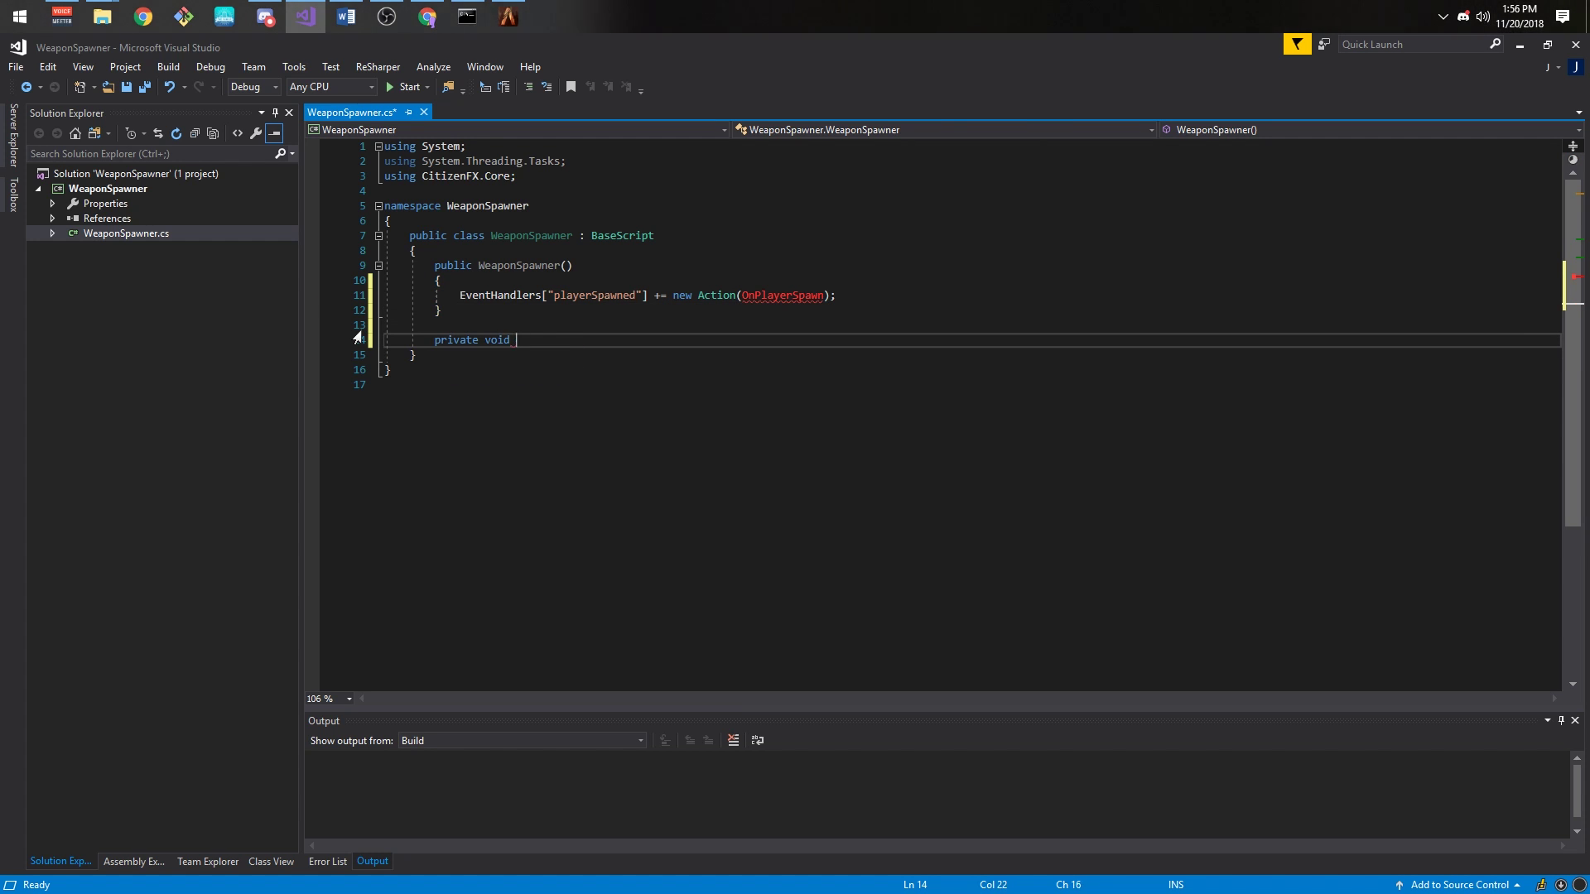
type("OnPlayerSpawn()")
key("Return")
type("{Game.")
key("BackSpace")
key("BackSpace")
key("BackSpace")
type("foreach (WeaponHash weapon in Enum.GetValues(")
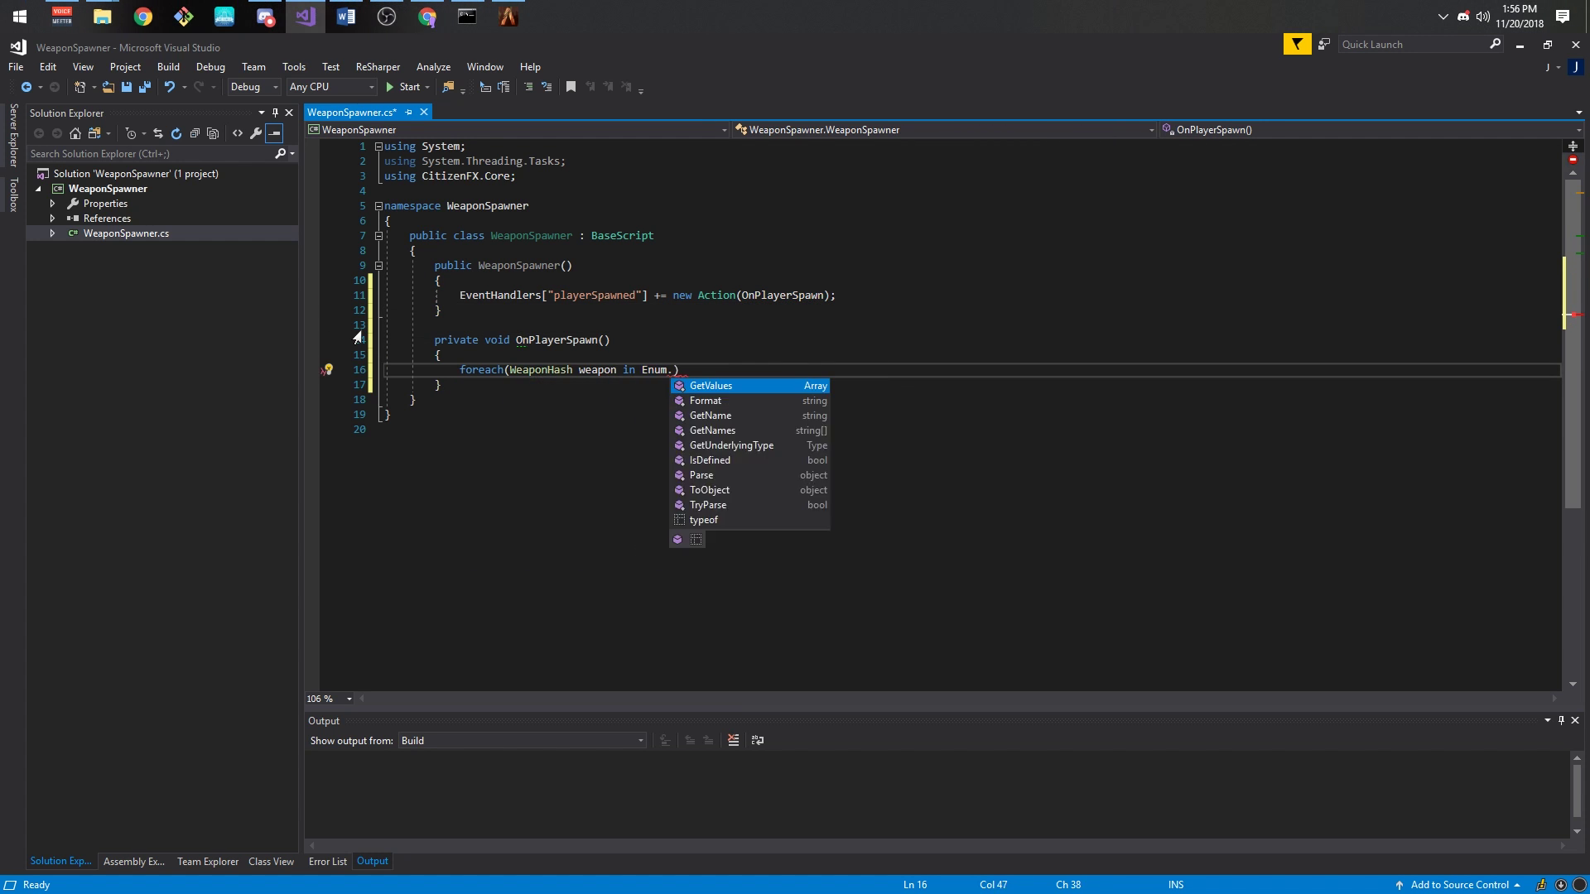
type("typeof(WeaponHash)))")
key("Return")
type("{Game.PlayerPed.Weapons.Give(weapon, 250, false, ")
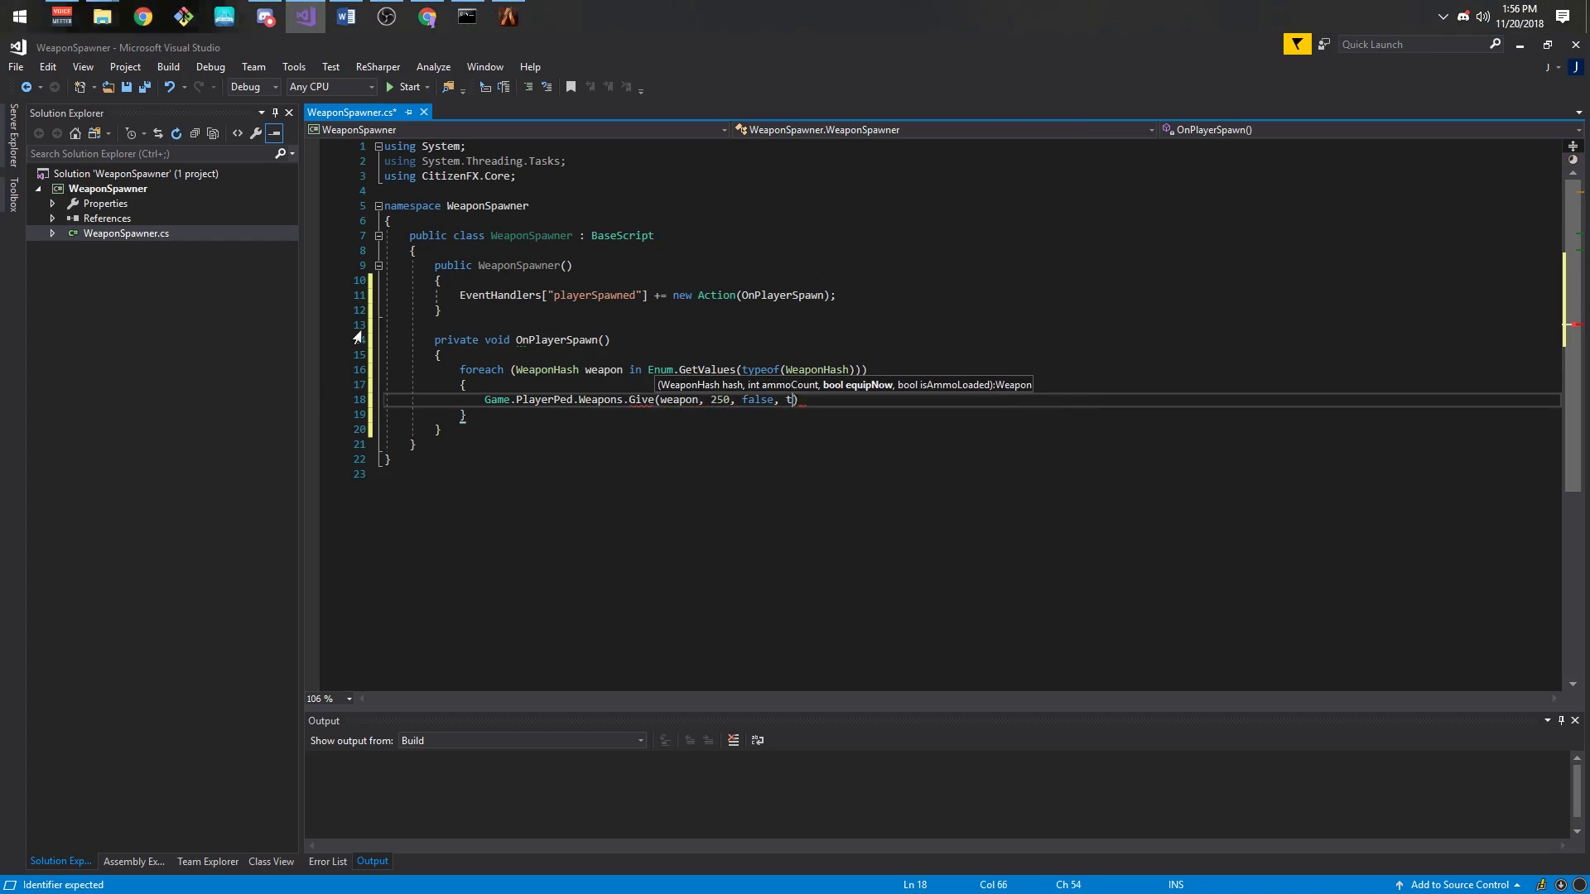
type("true);")
key("Down")
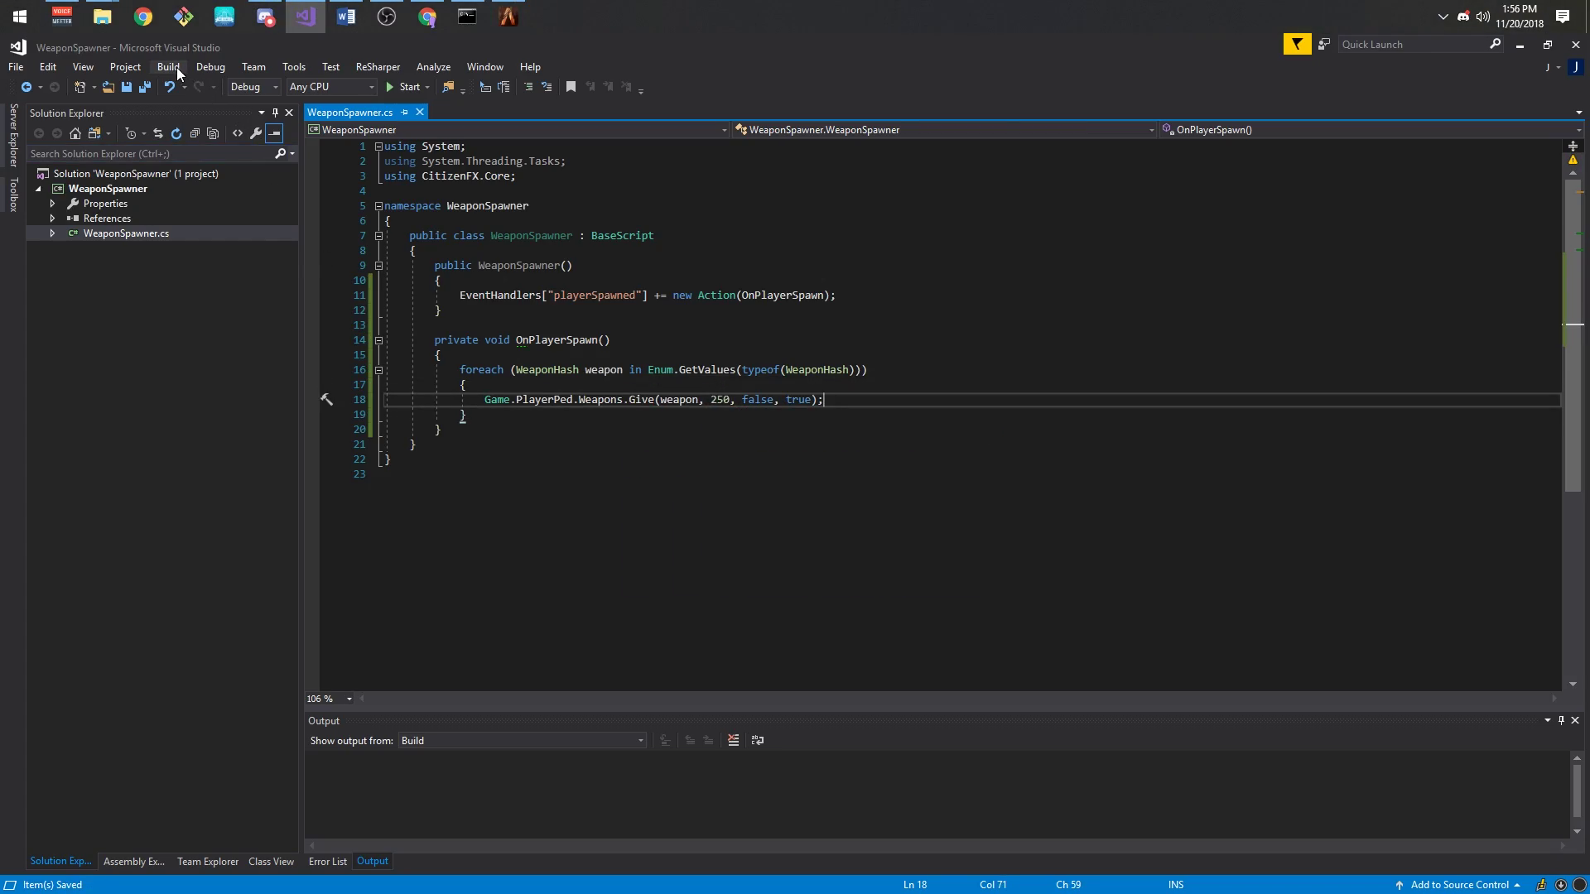
left_click(178, 72)
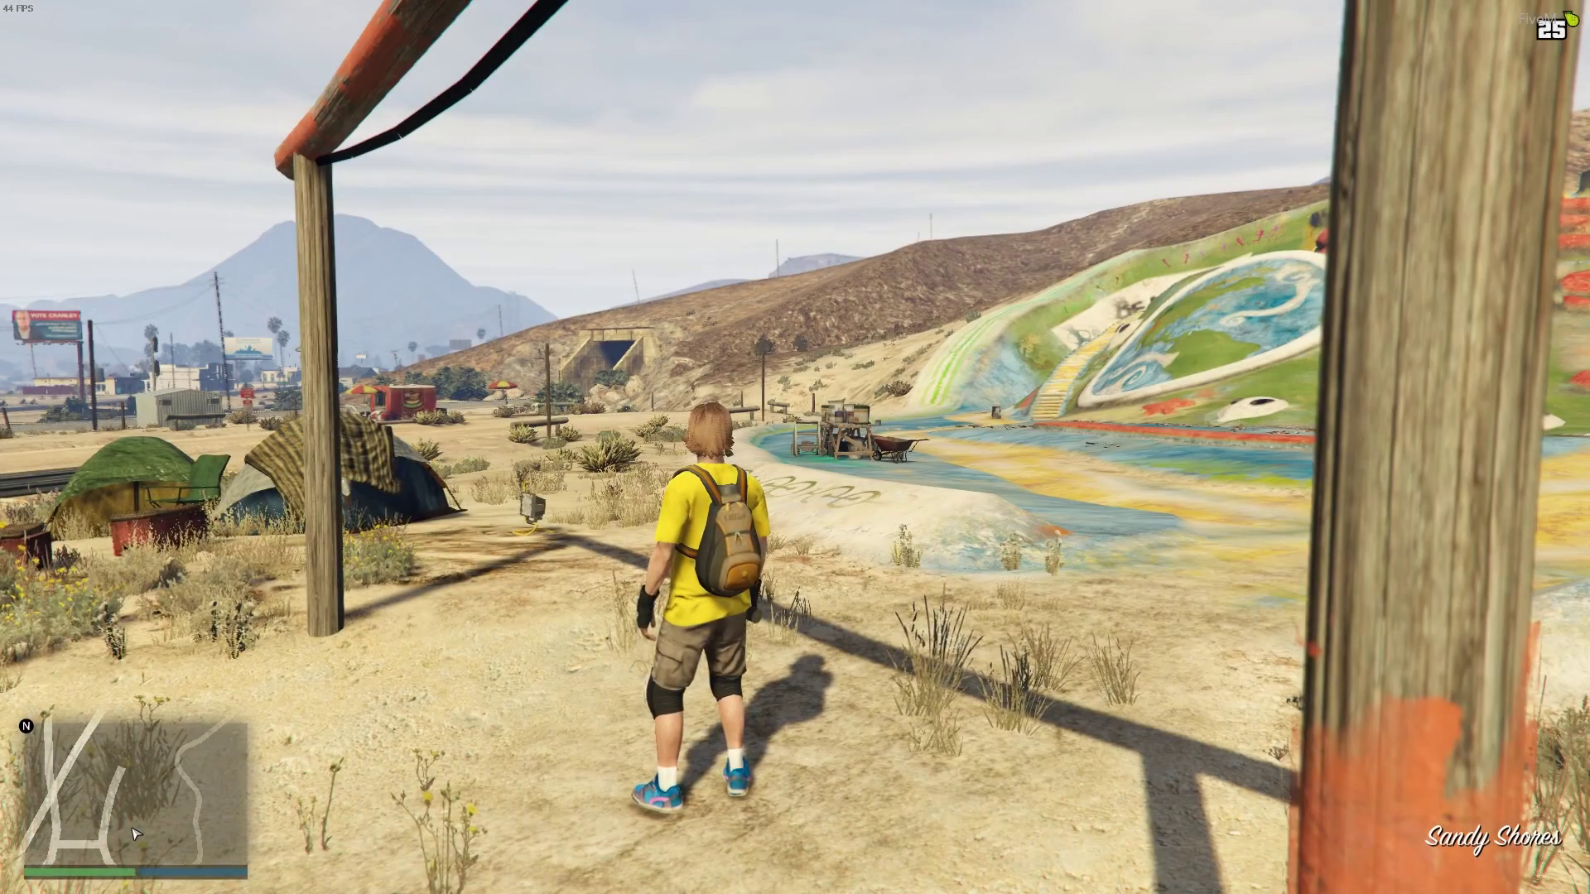
- Check the weapon wheel, remove OnPlayerSpawn and its playerSpawned registration, then send /gaw
key("Tab")
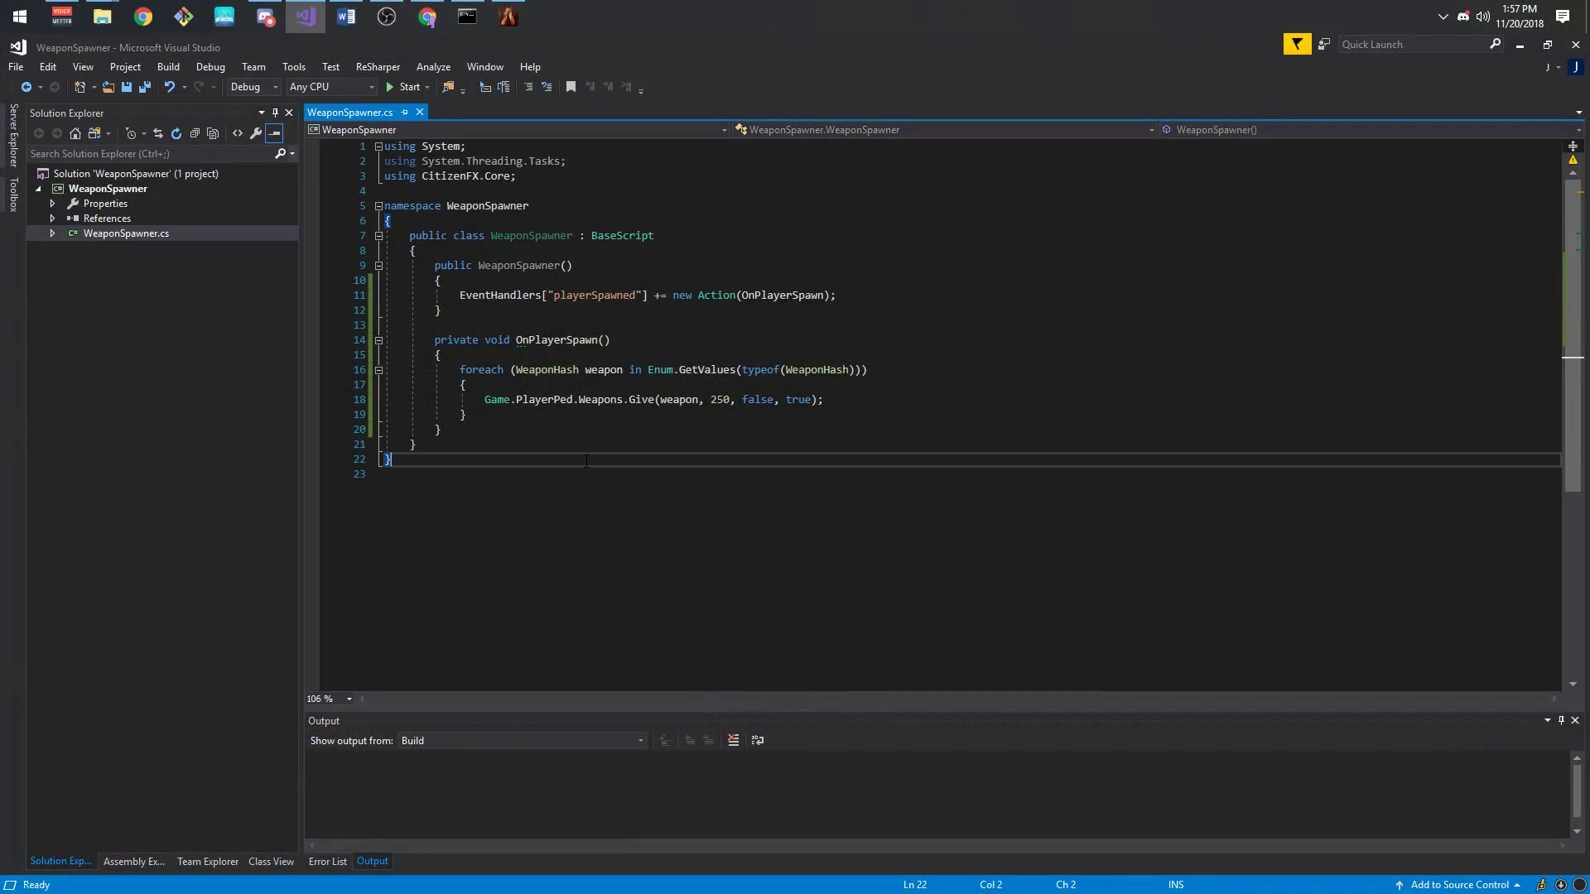
key("shift+Up")
key("shift+Up")
key("shift+Up")
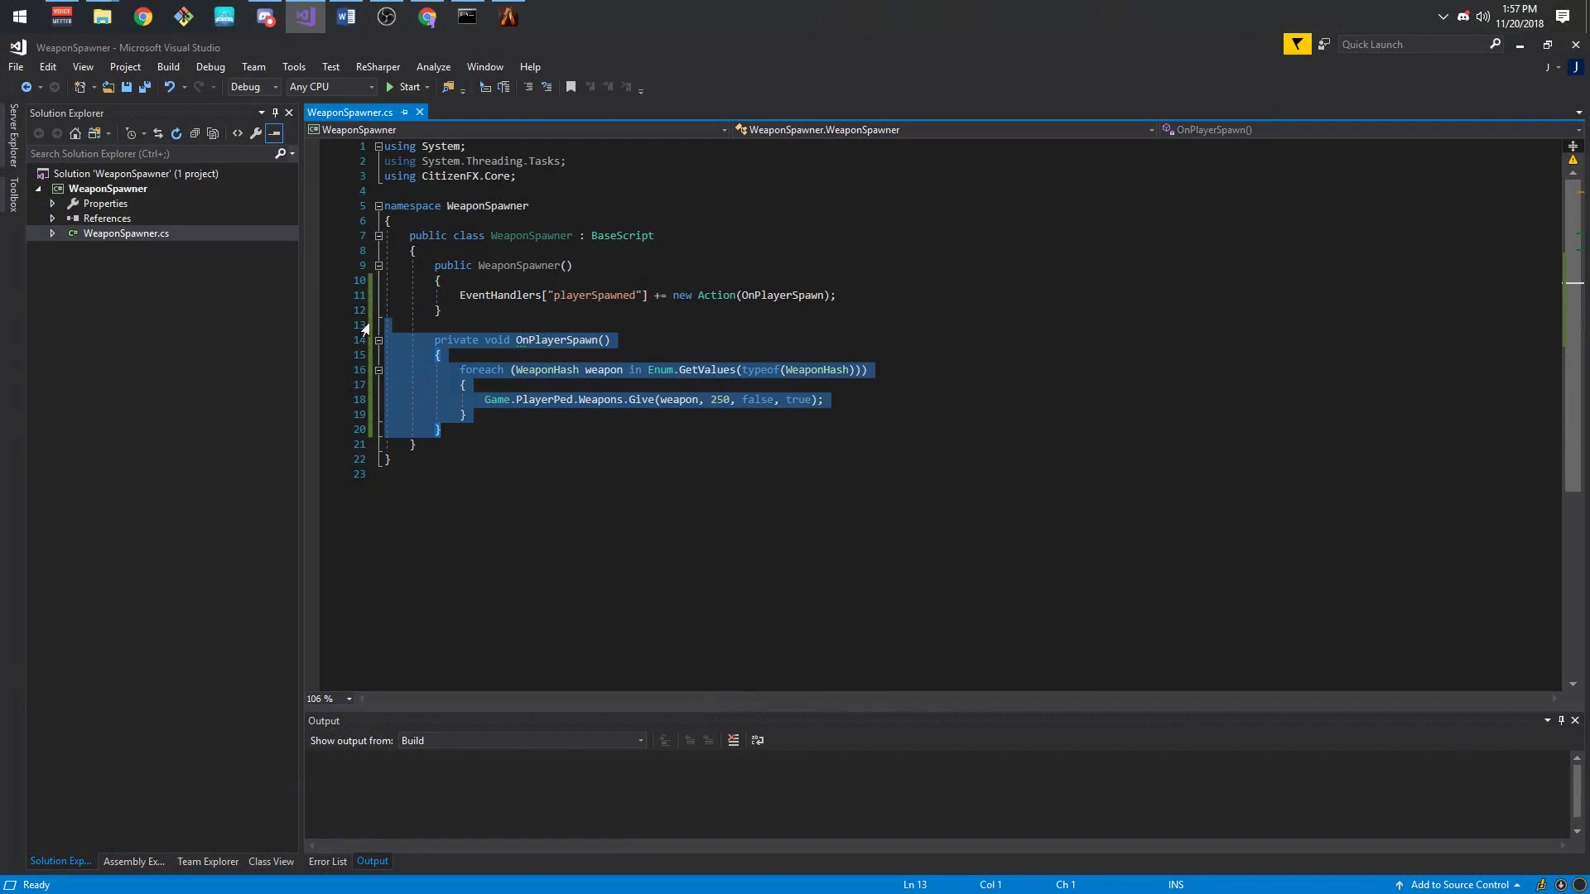
key("Delete")
key("shift+Up")
key("shift+Up")
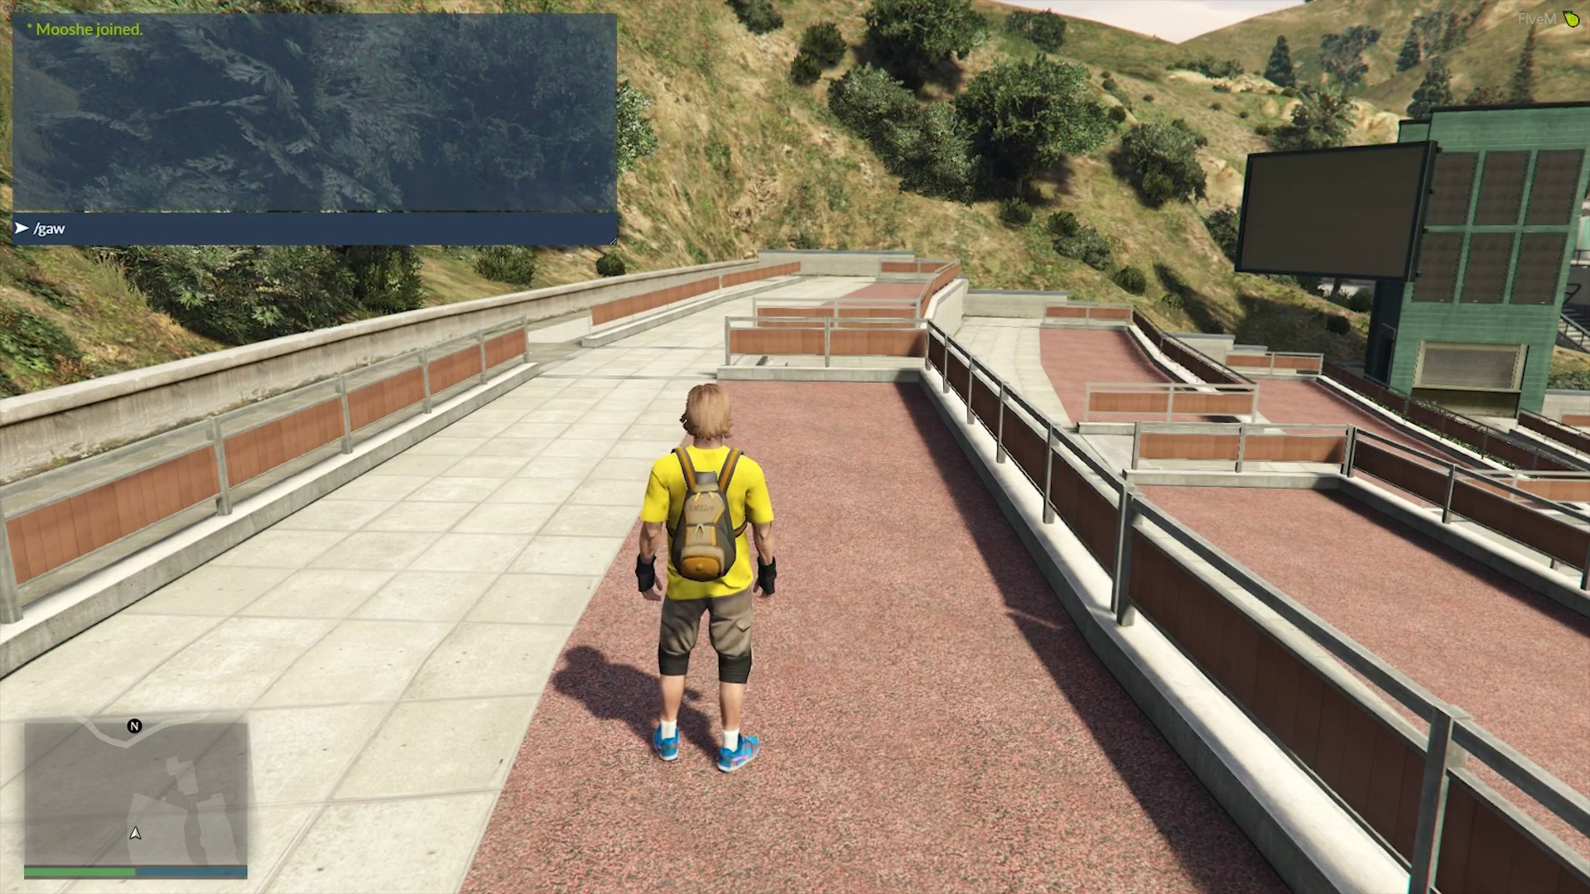
key("Return")
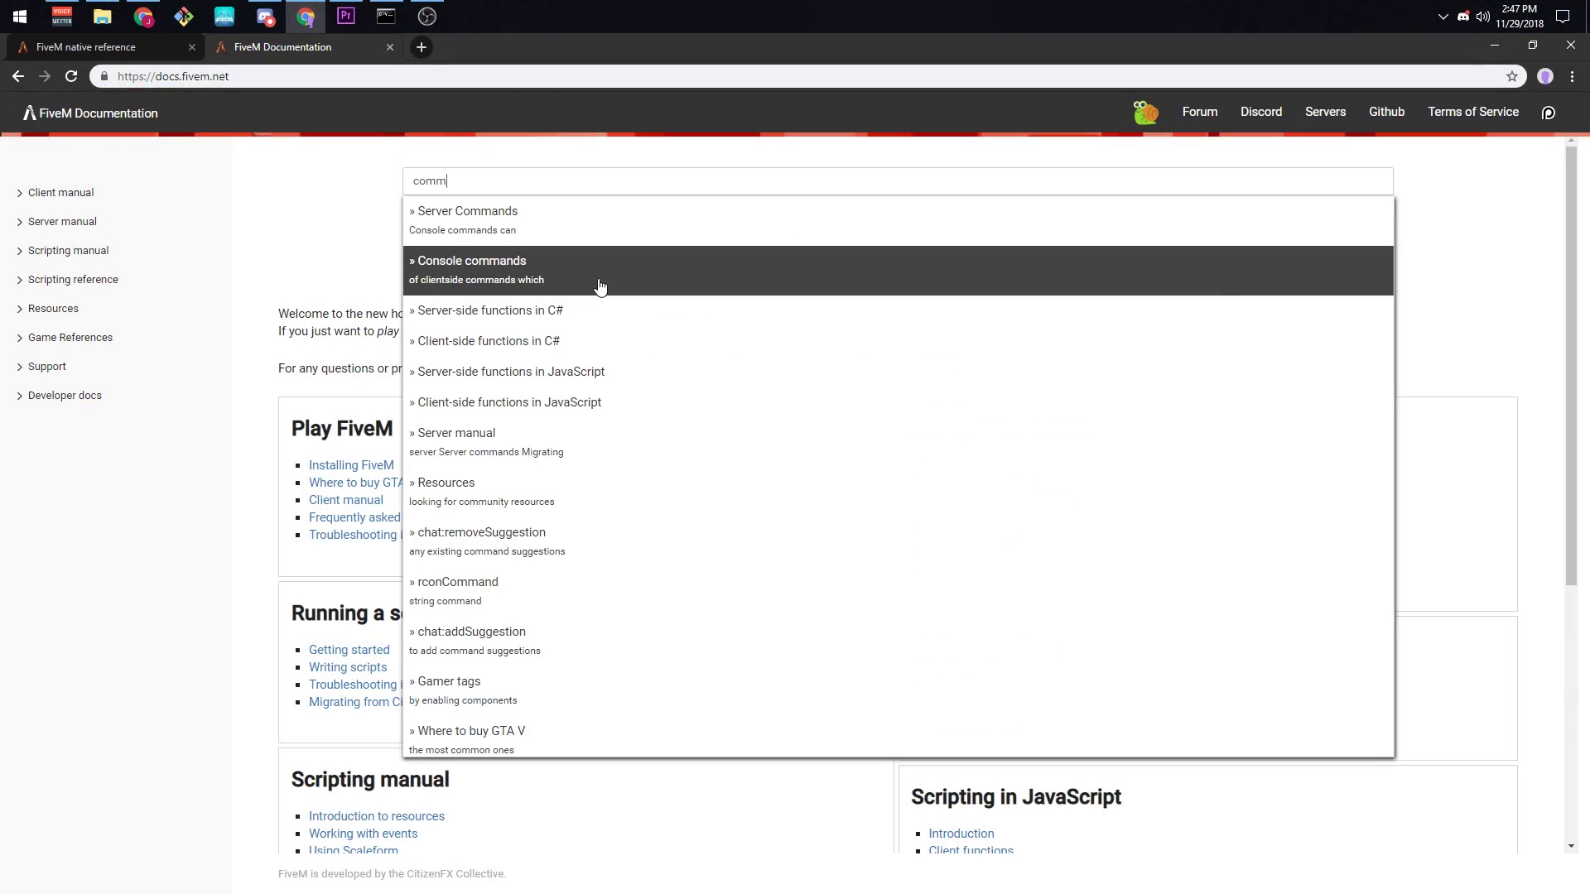
type("ds")
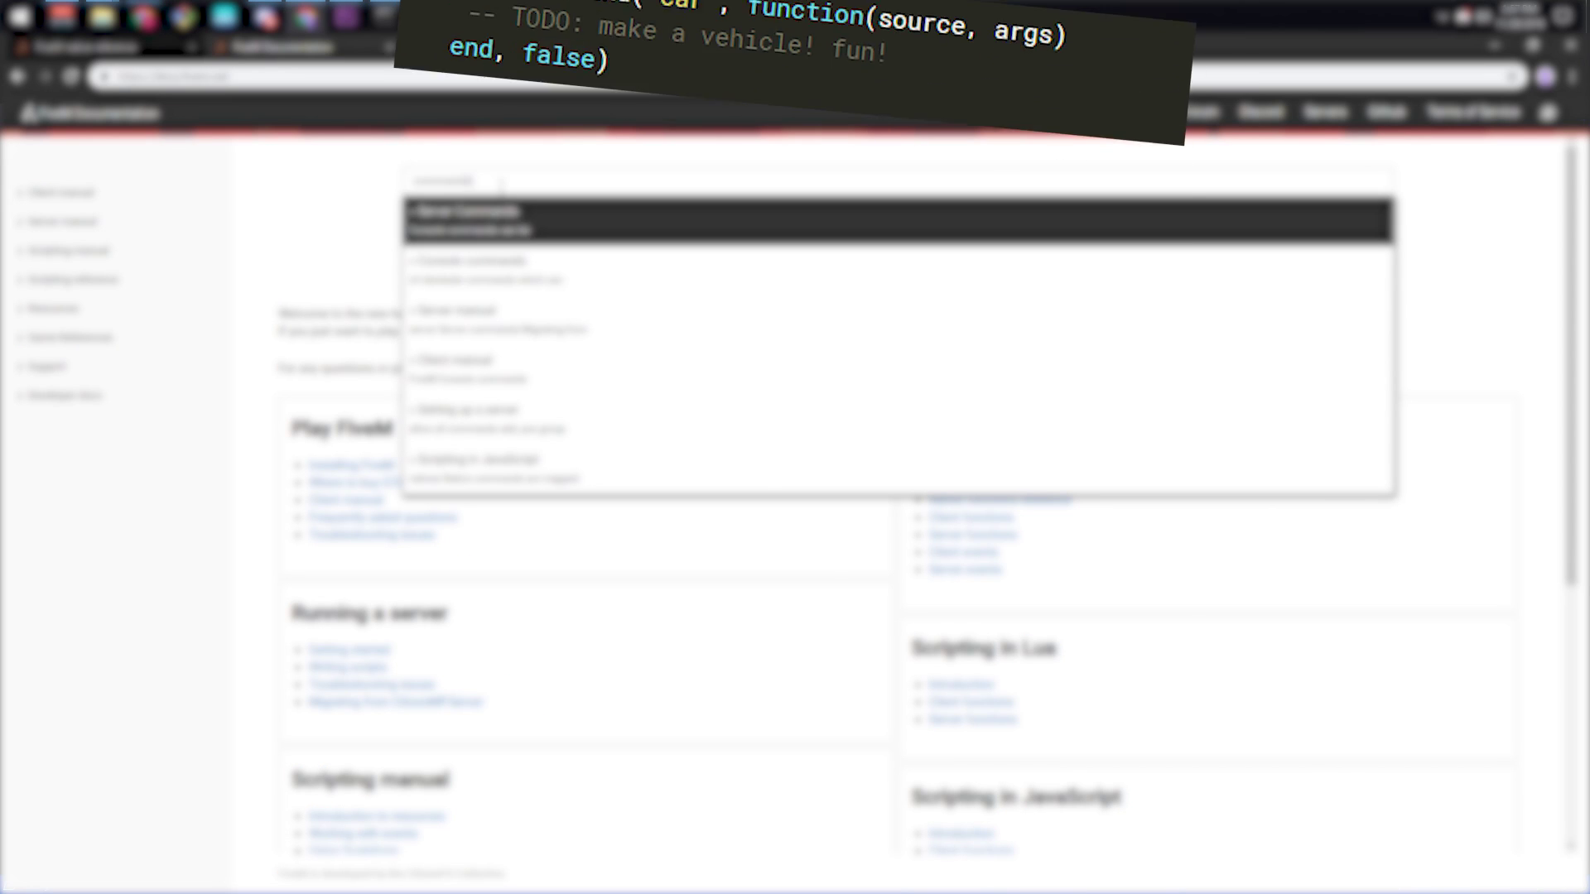
type("I")
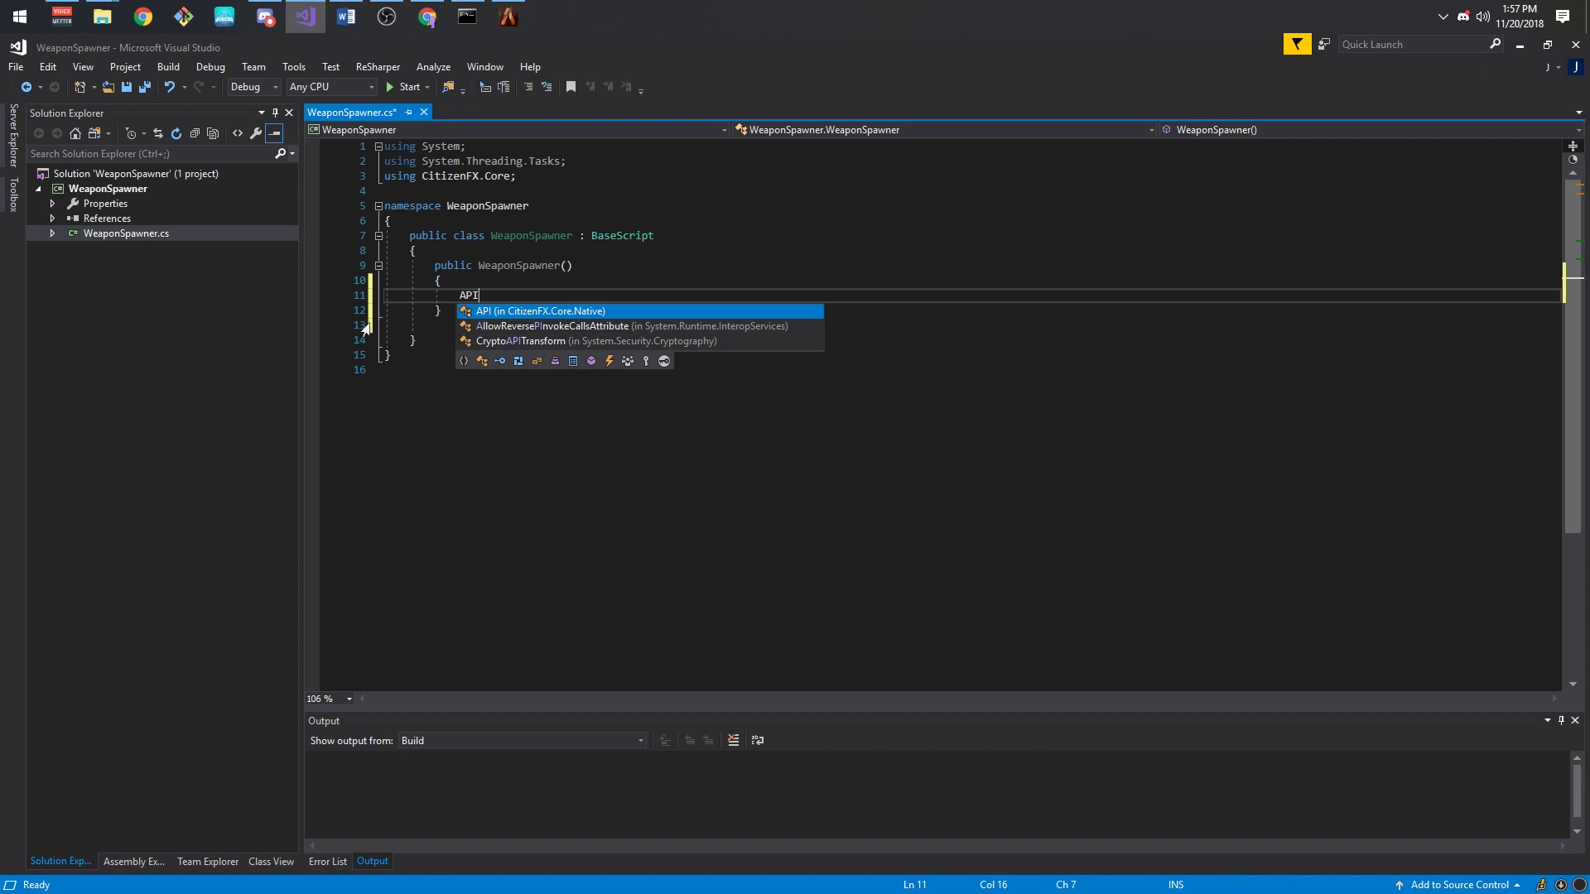
type(".")
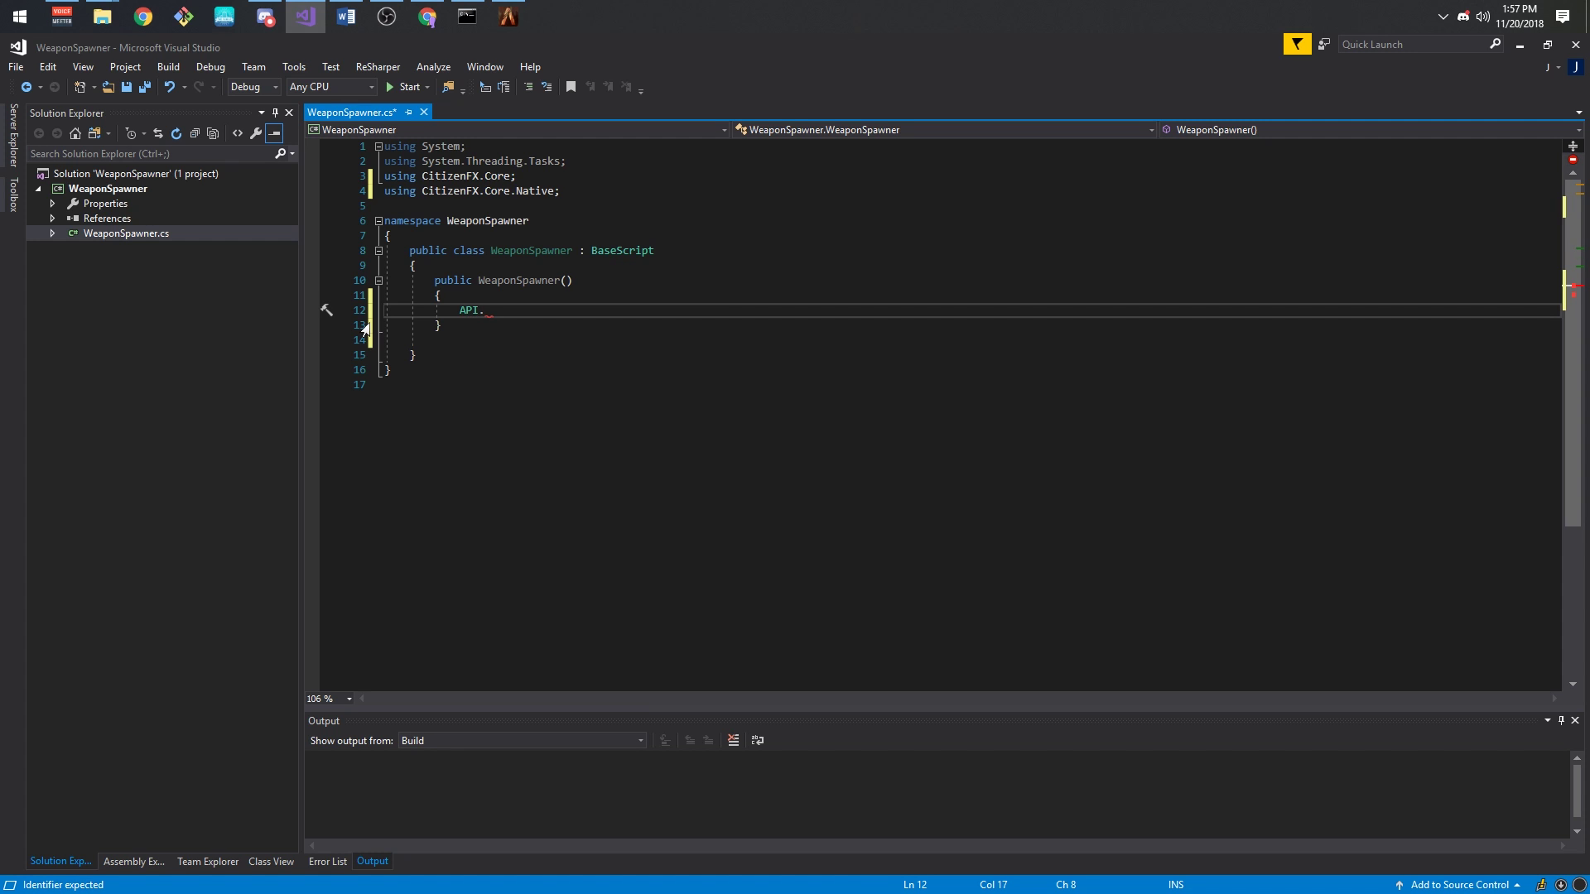
type("Regi")
- Register the gaw command with a lambda handler, importing the collections namespace for List
key("Tab")
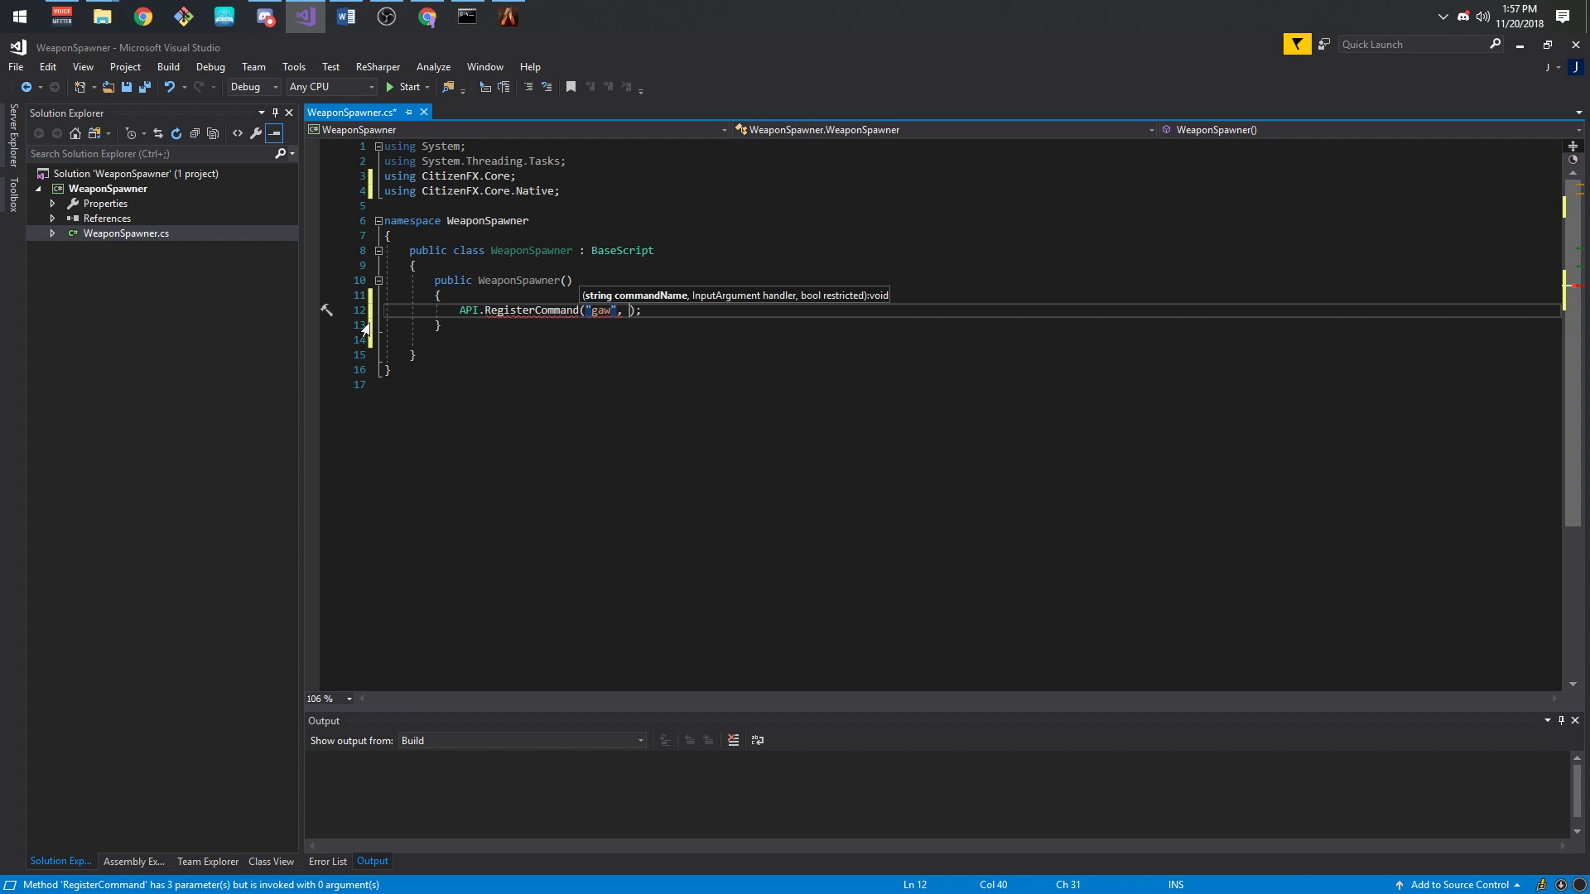
key("ctrl+space")
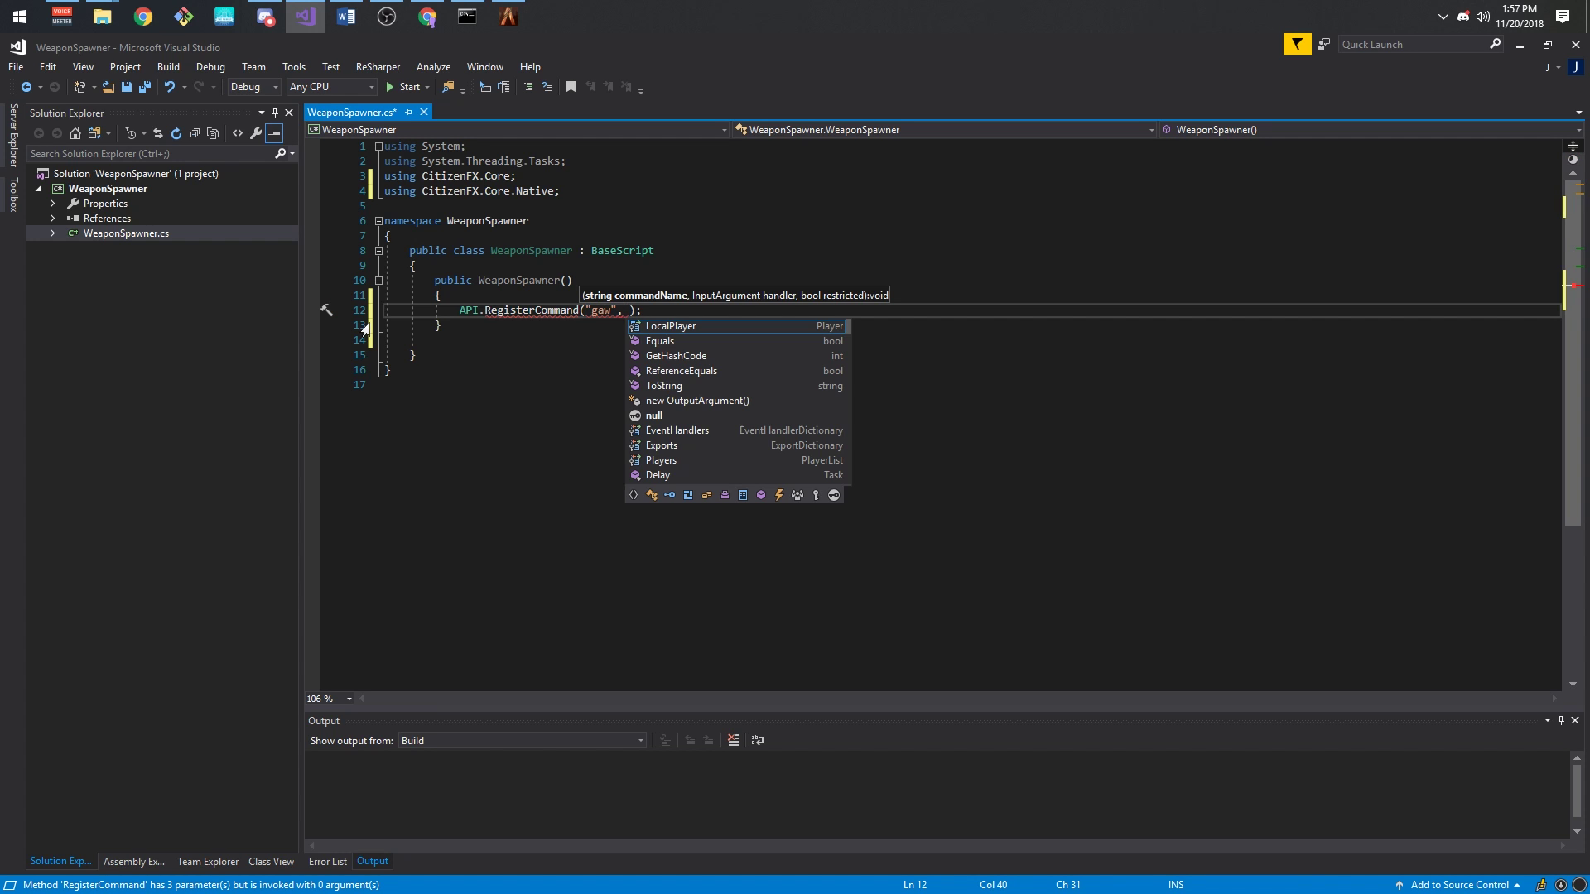
type("new Action")
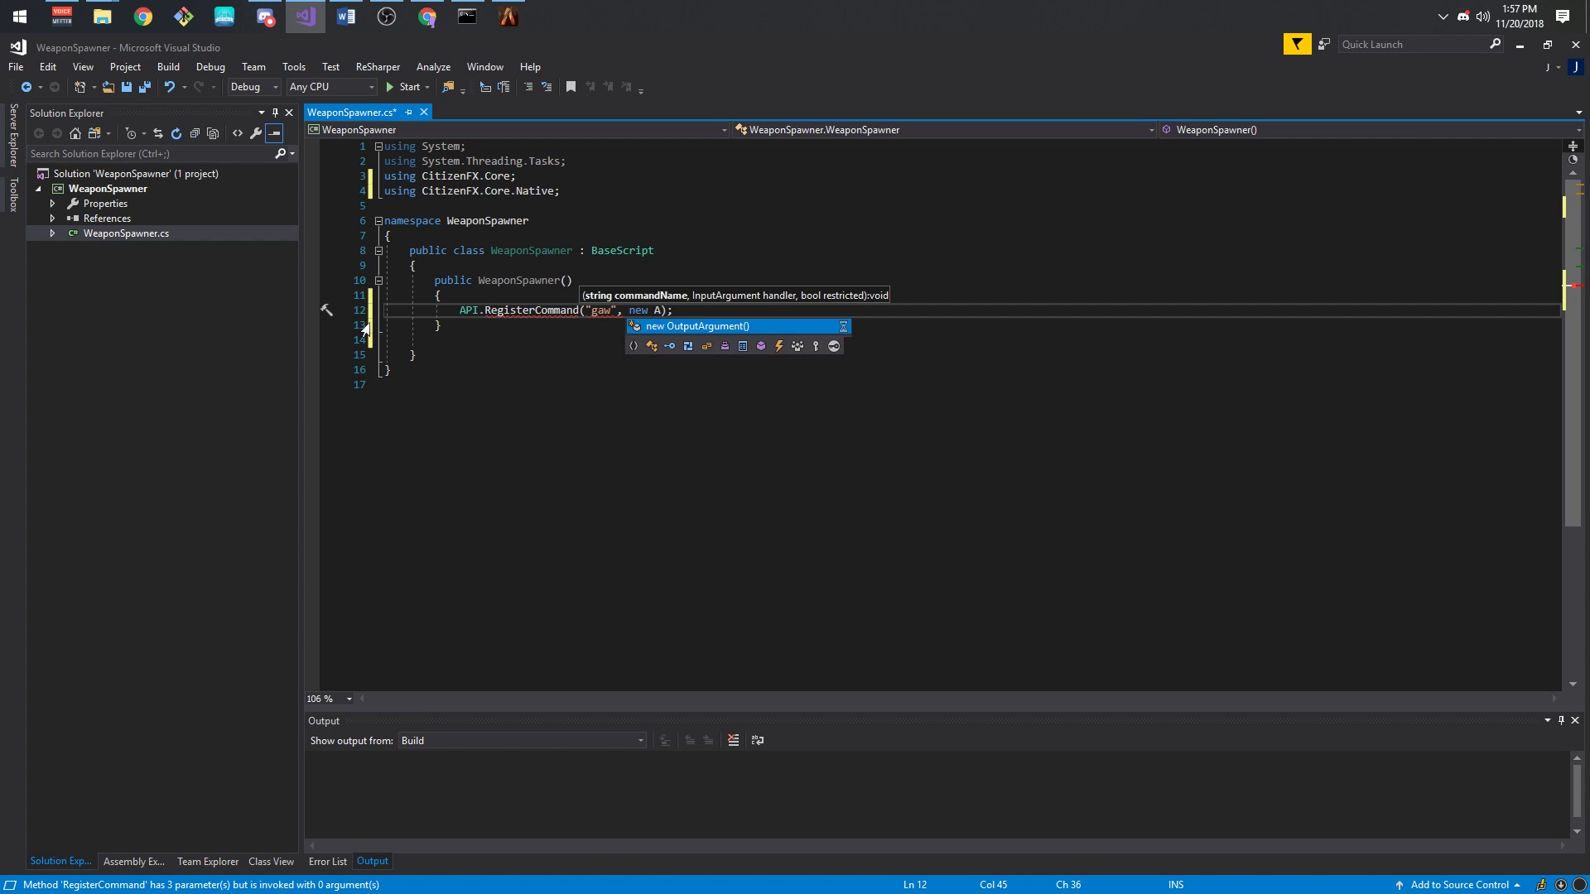
type("<int, Lis")
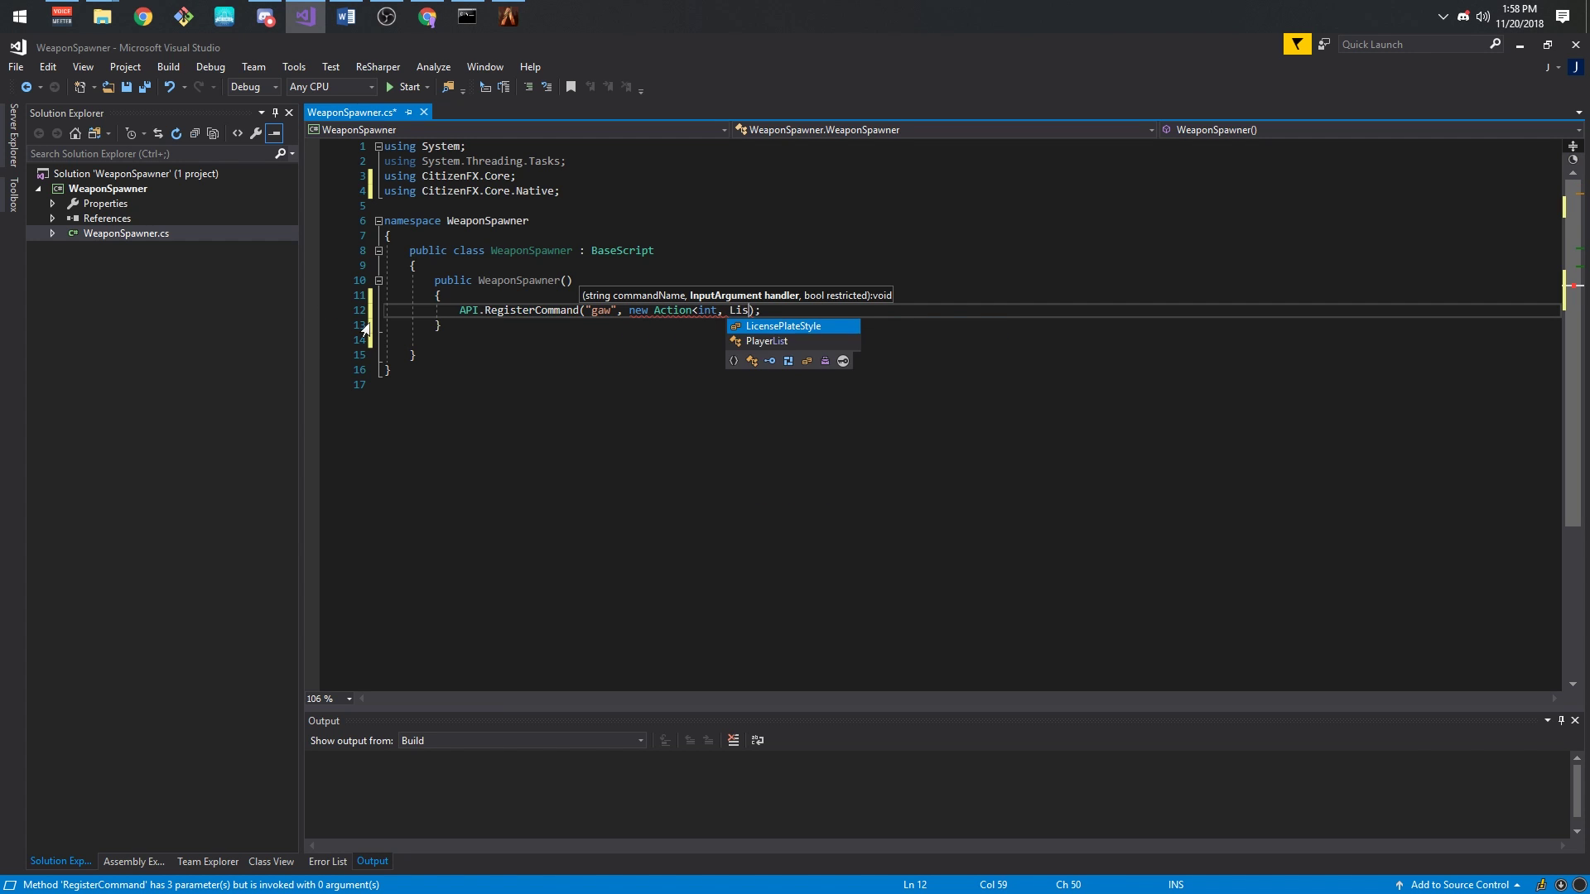
type("t")
key("Tab")
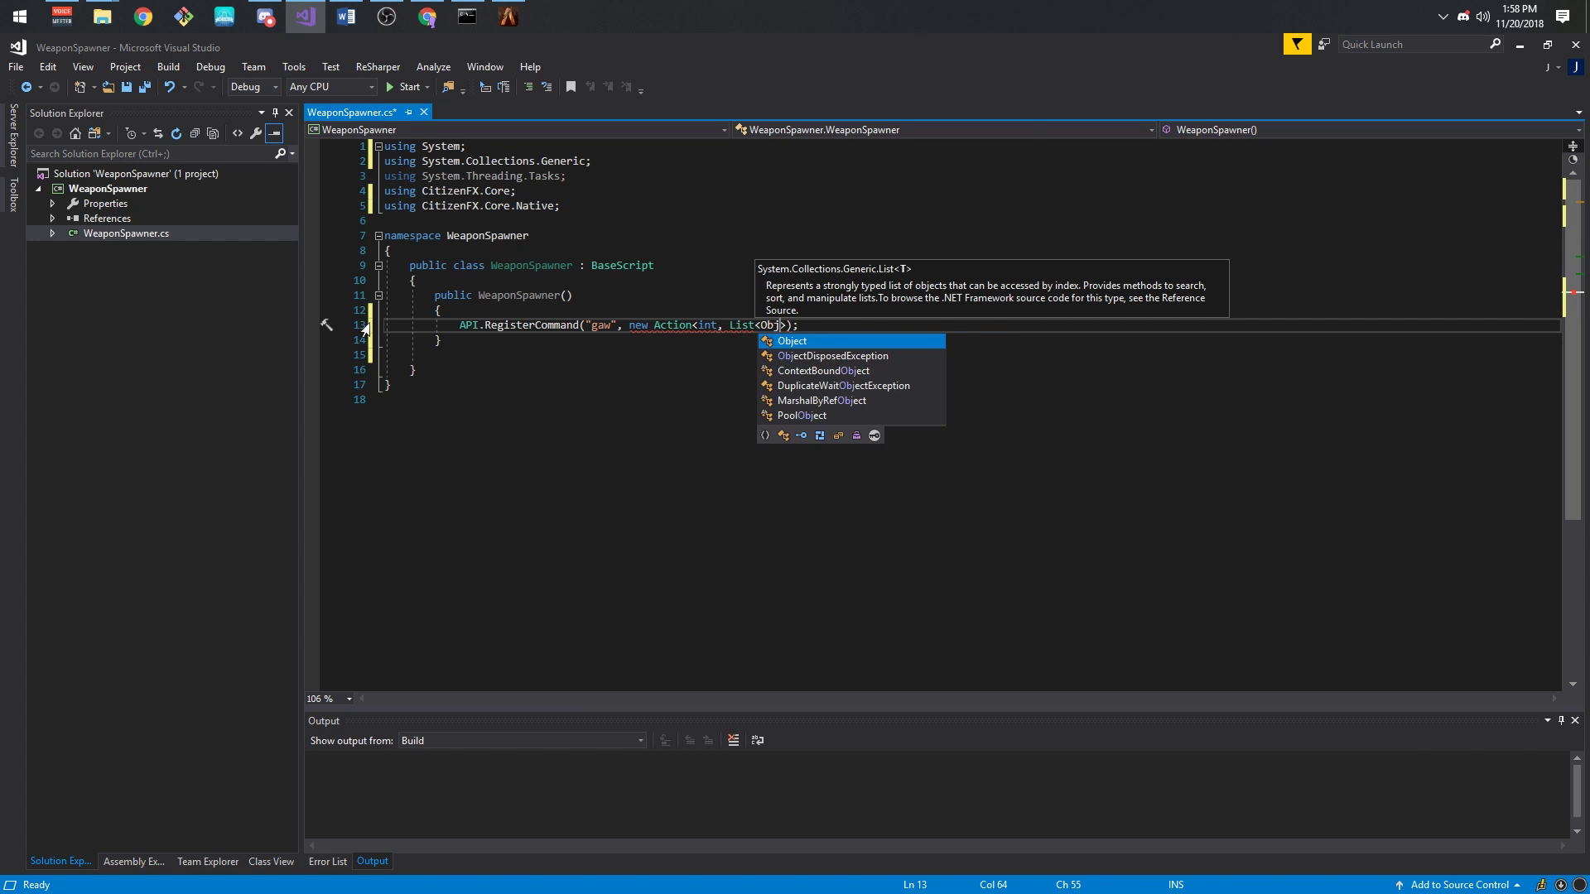
type("<object>, string><")
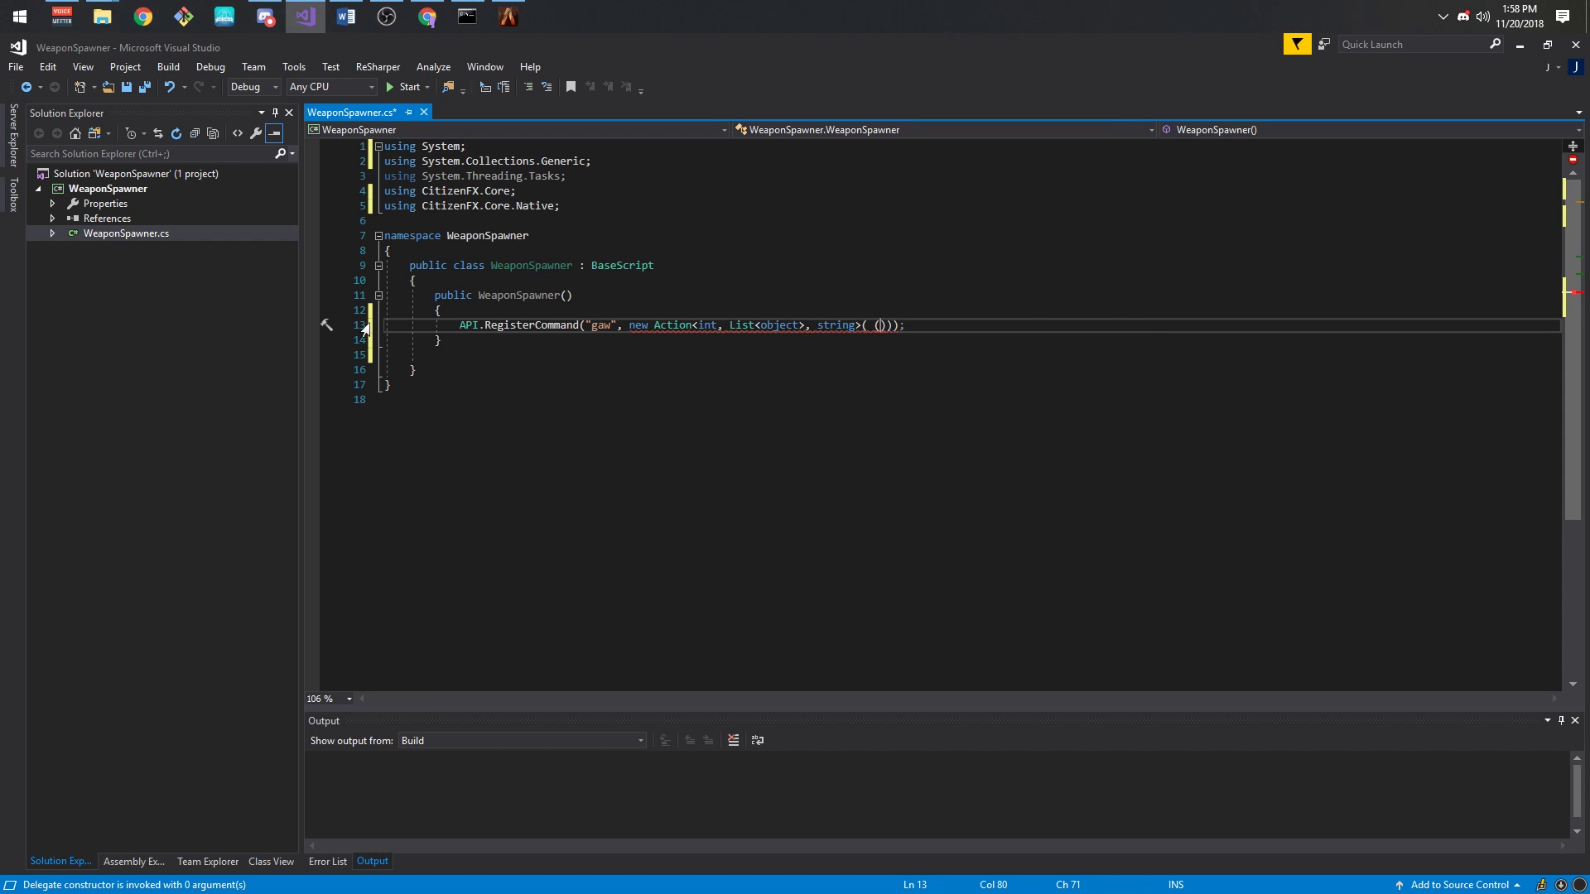
type(" src, a")
key("Tab")
type(", ")
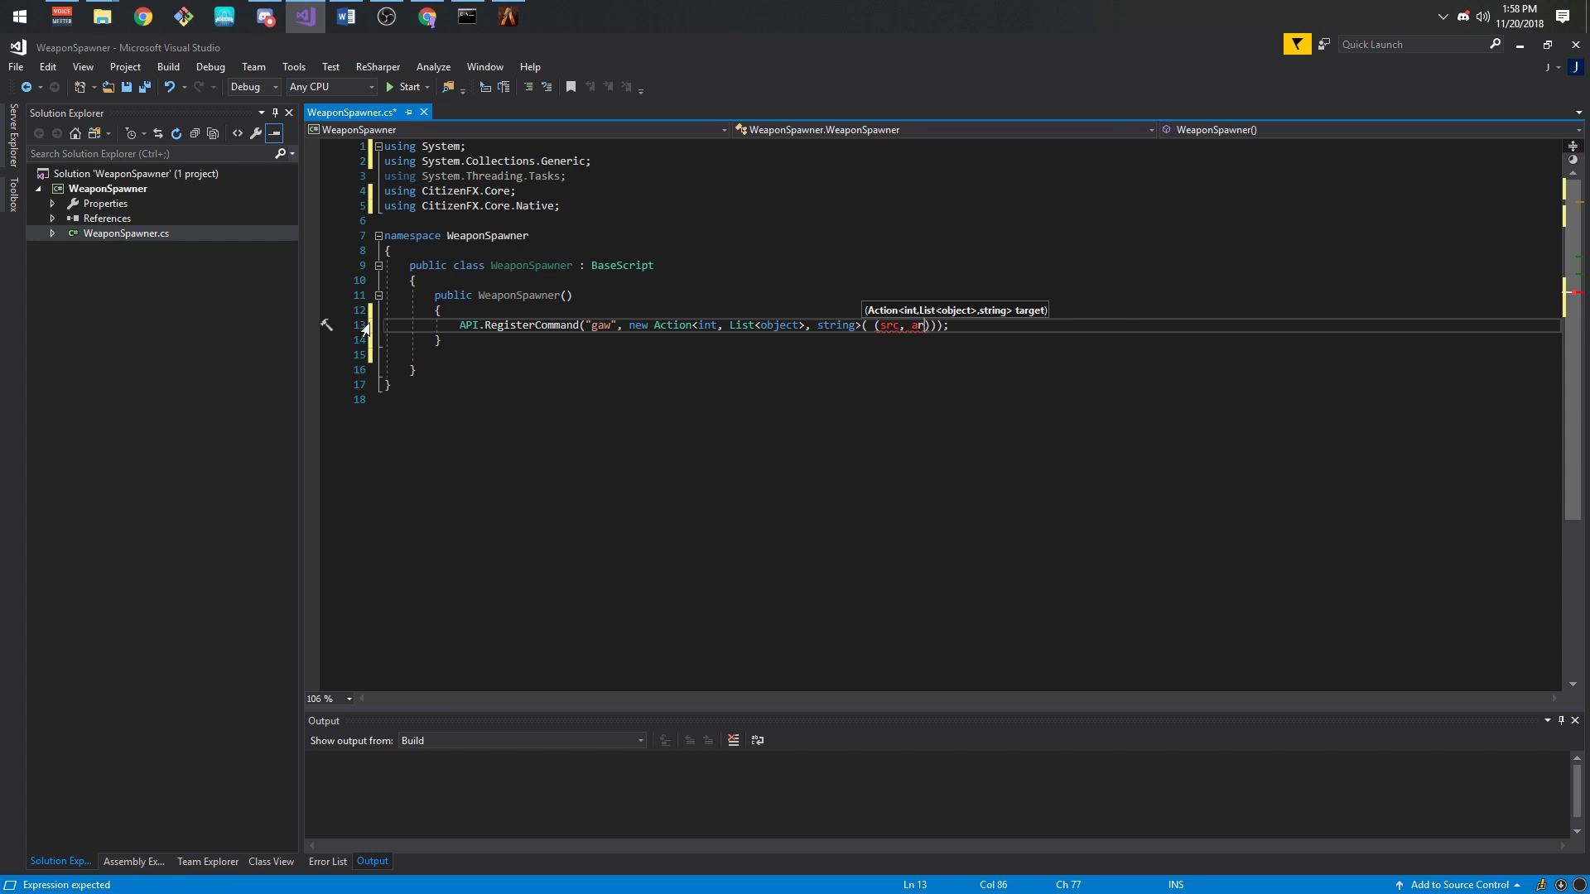
type("gs, rawe")
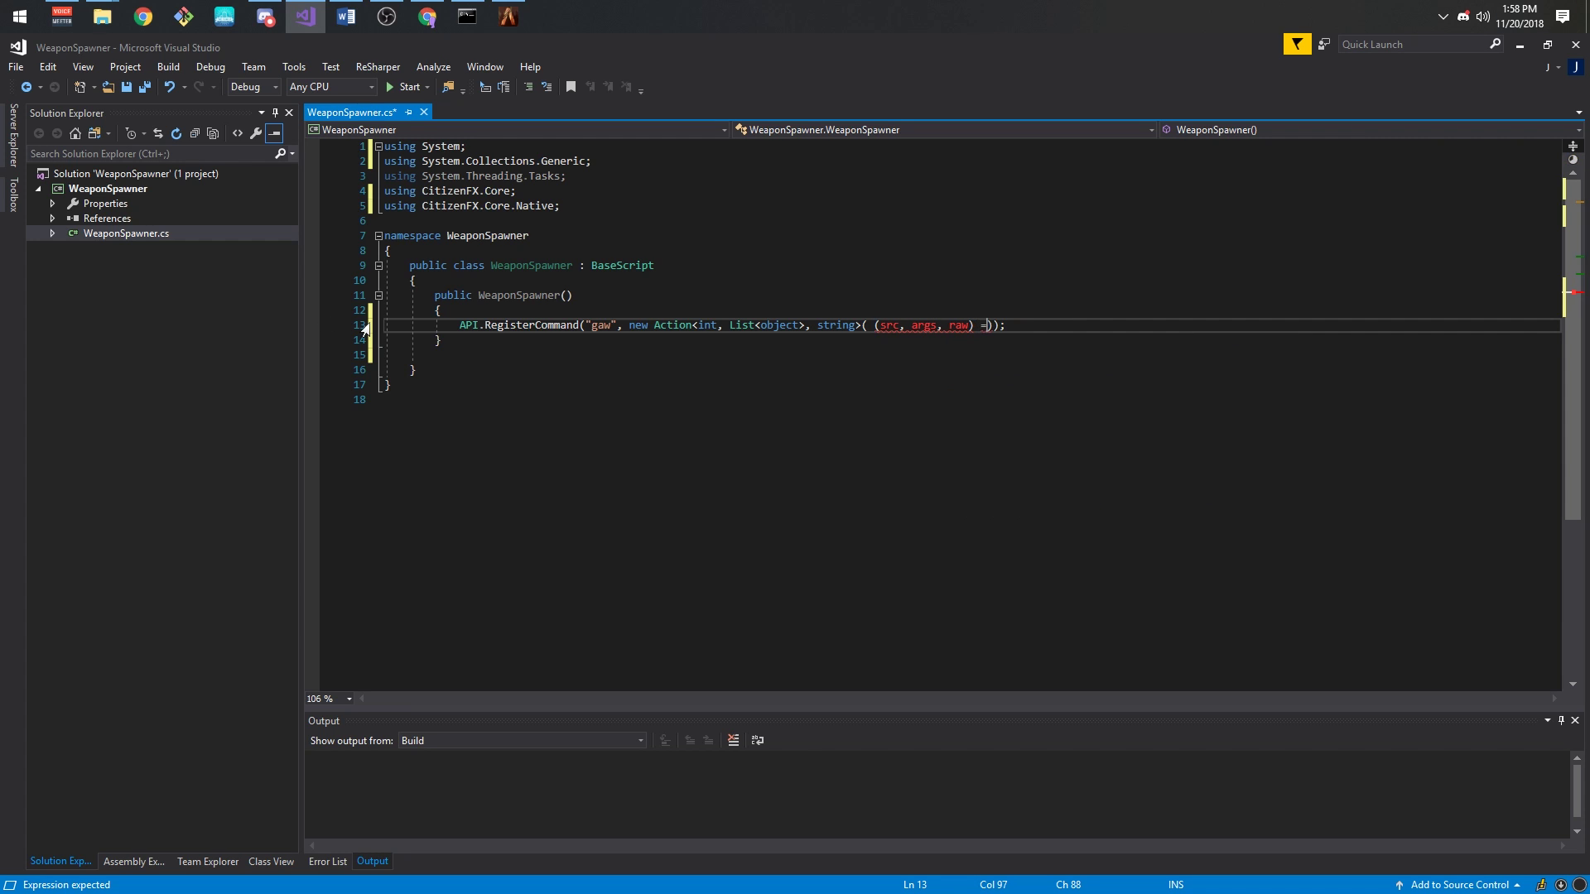
type(">")
key("Return")
type("{")
key("Return")
type(", f")
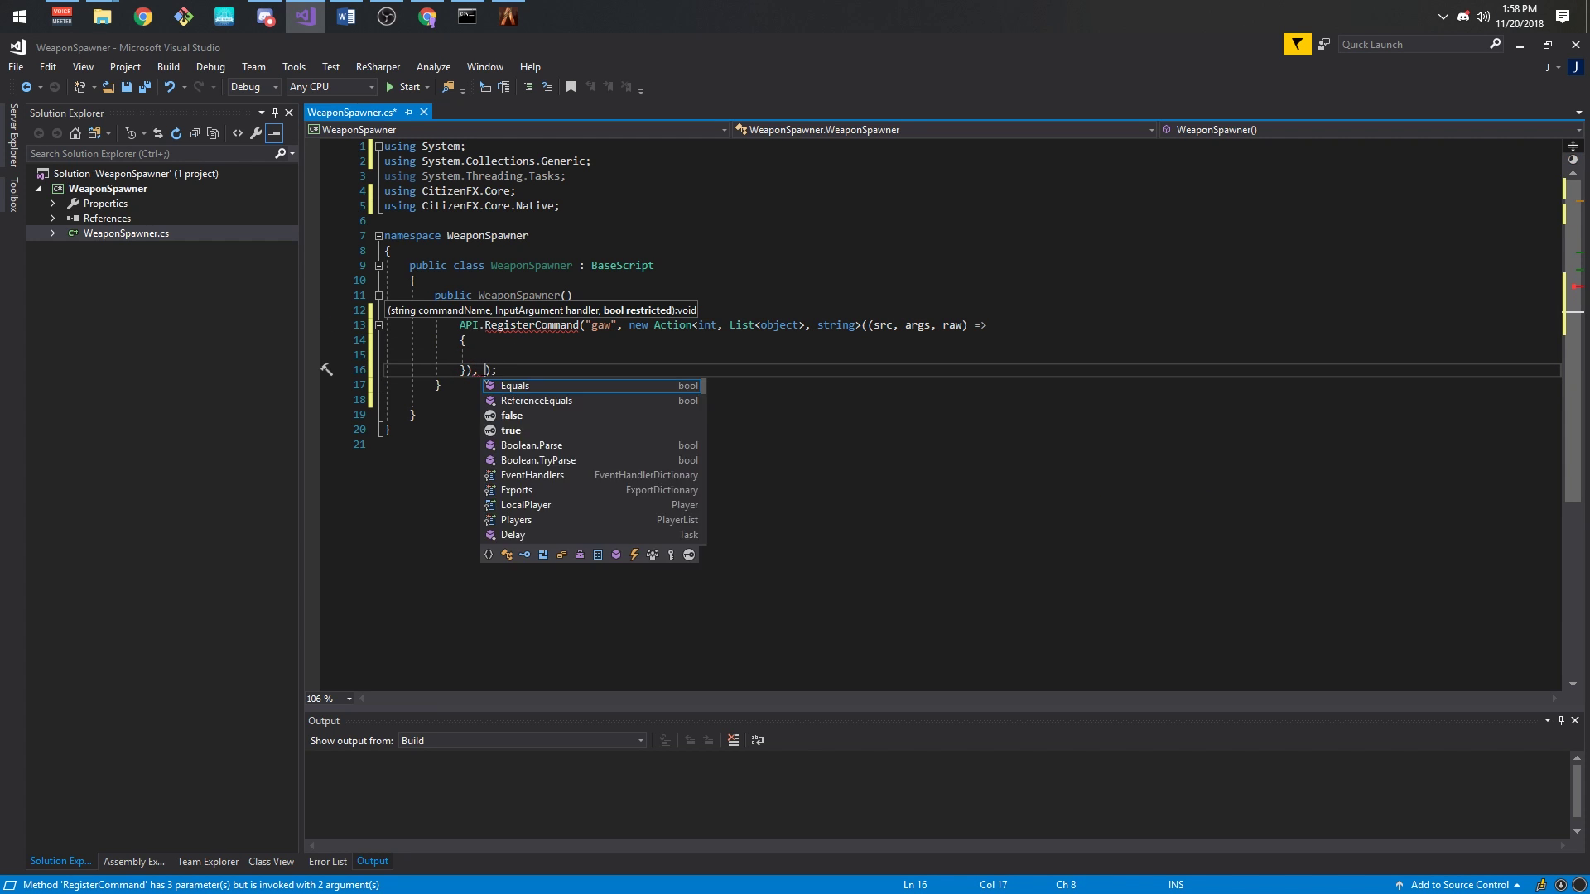
type("alse")
key("Up")
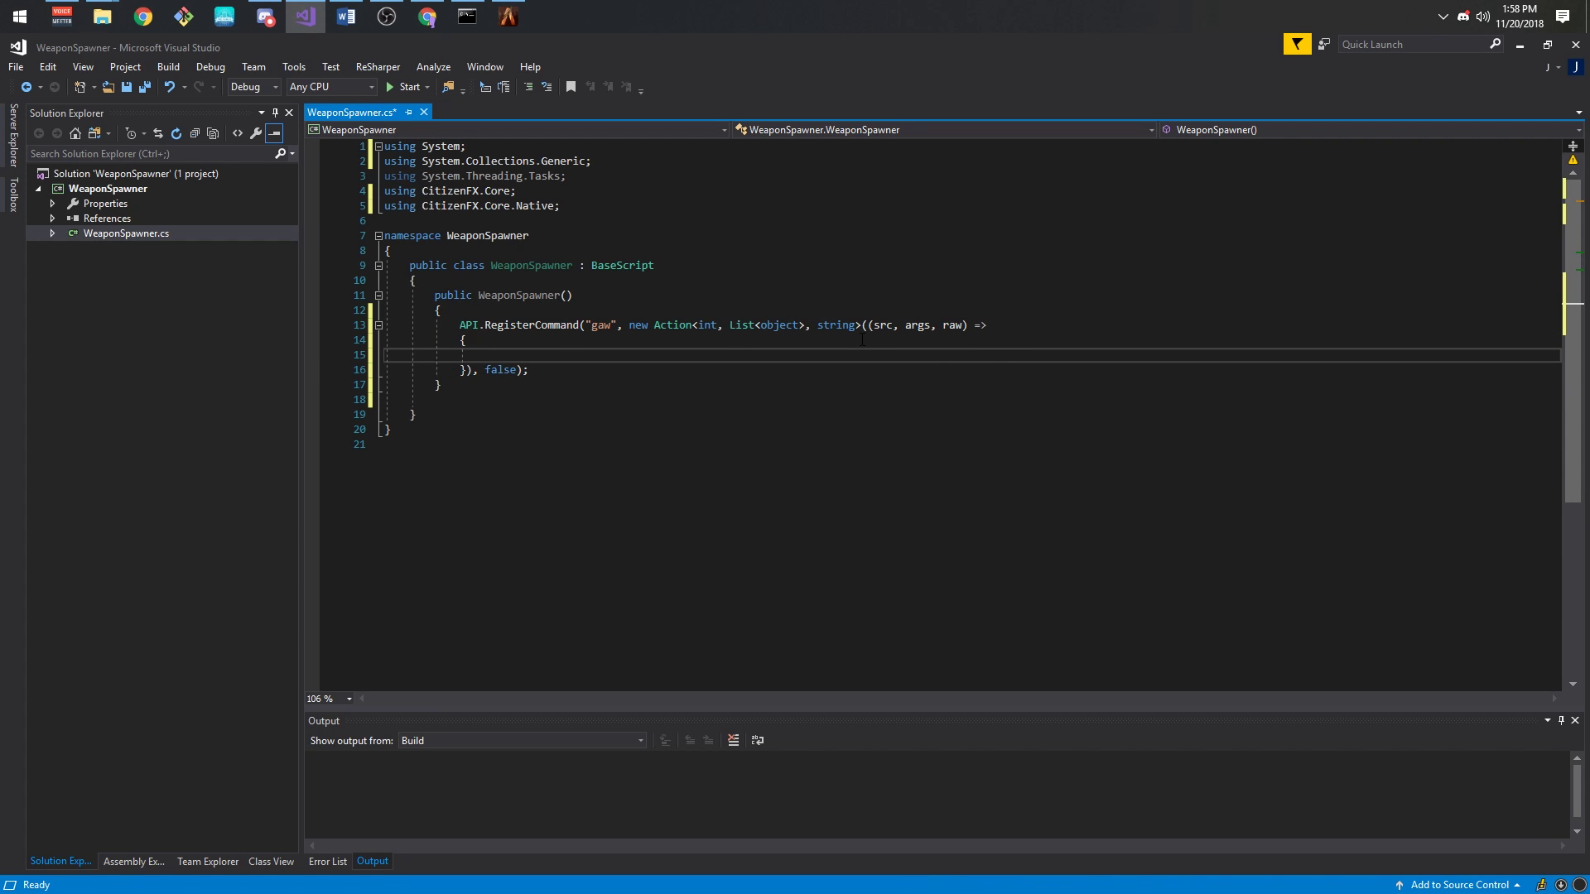
type("foreac")
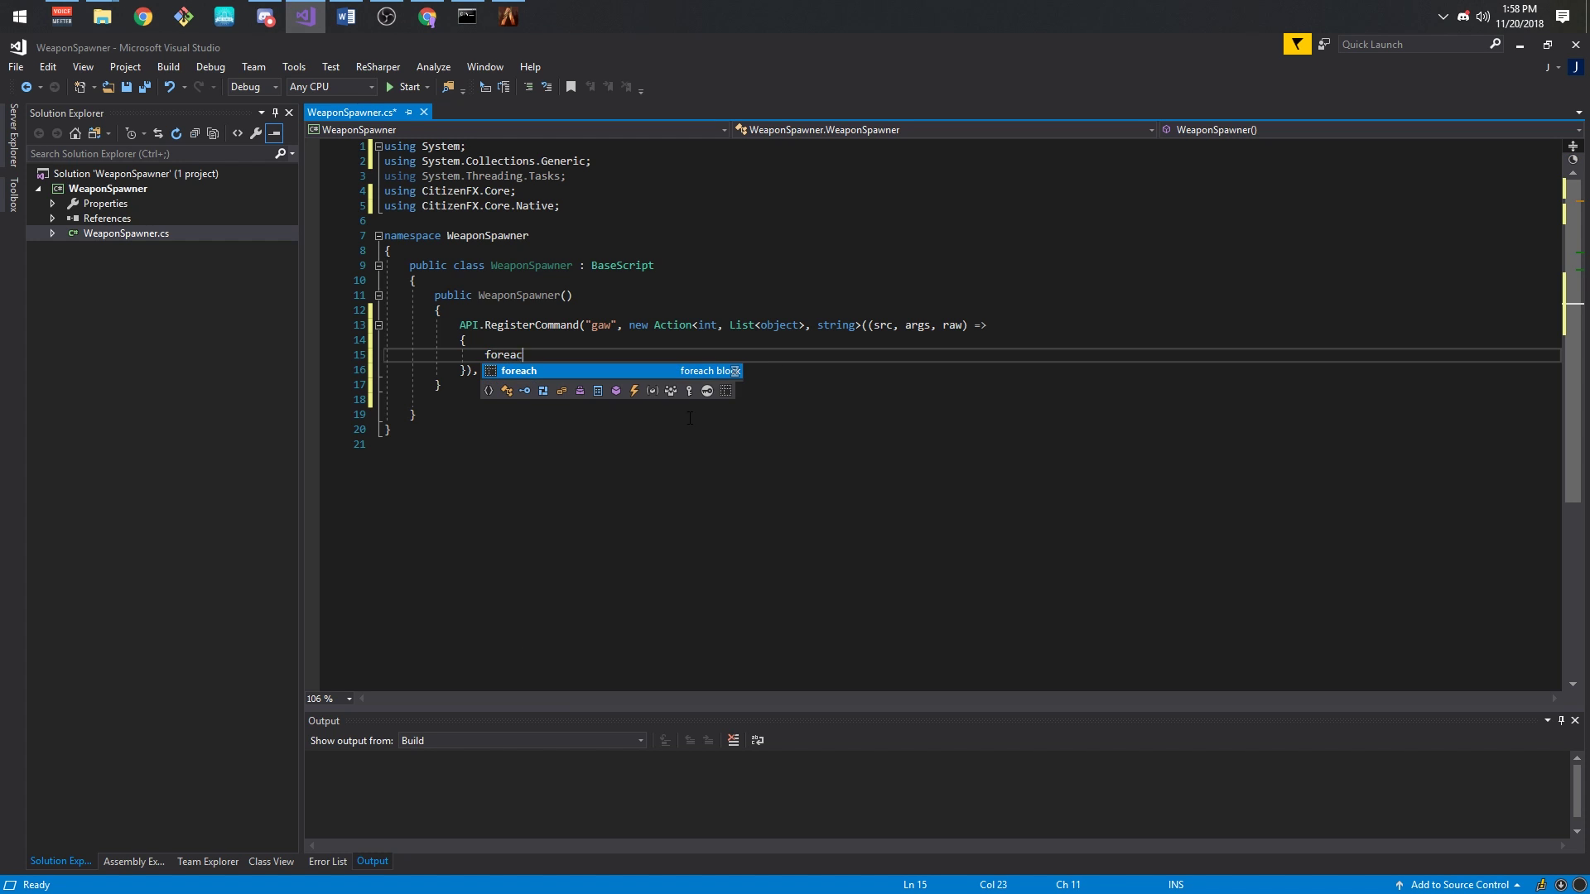
type("h(WeaponHash weapon in Enum.GetV")
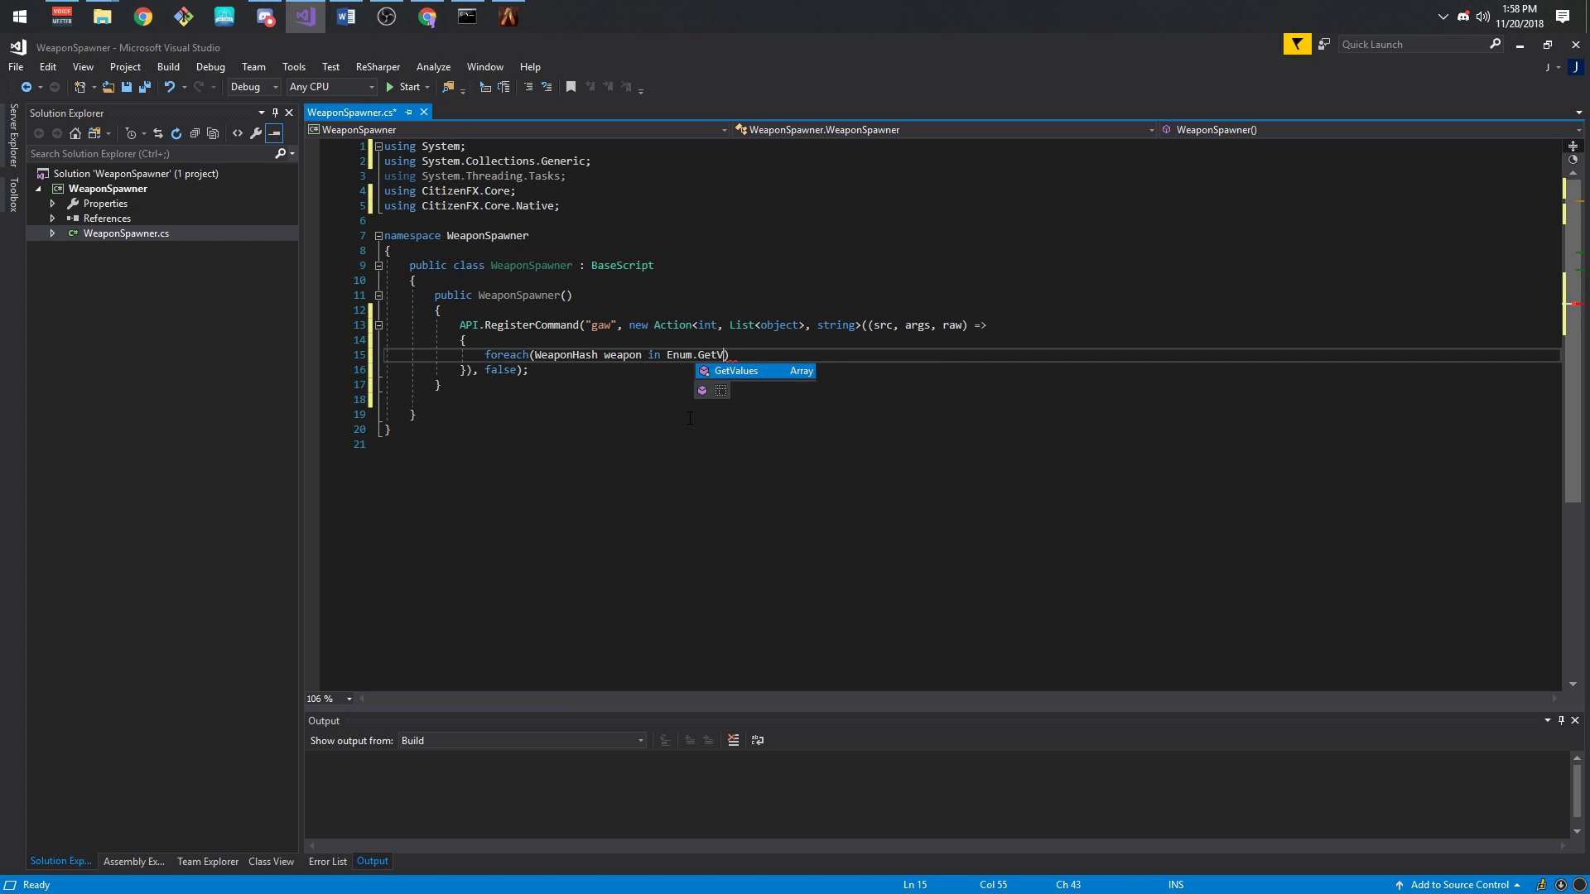
type("alues(typeof(WeaponHash)")
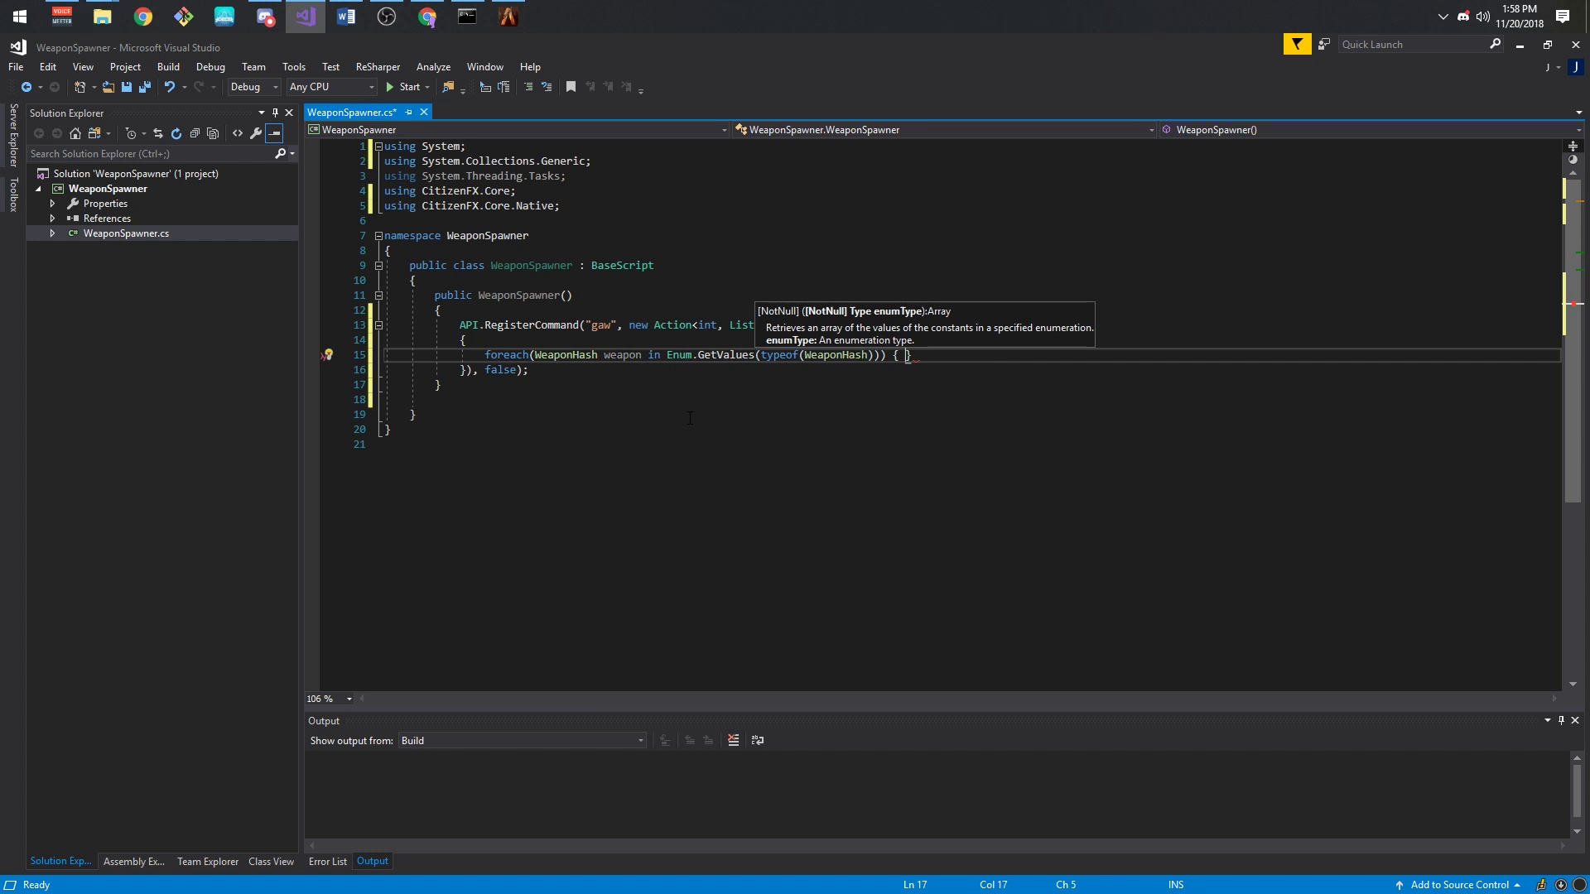
- Loop over every WeaponHash value, giving each weapon 250 ammo, and save
key("Return")
type("Game.PlayerPed.Weapons.Give(weapon, 250, false, true);")
key("Down")
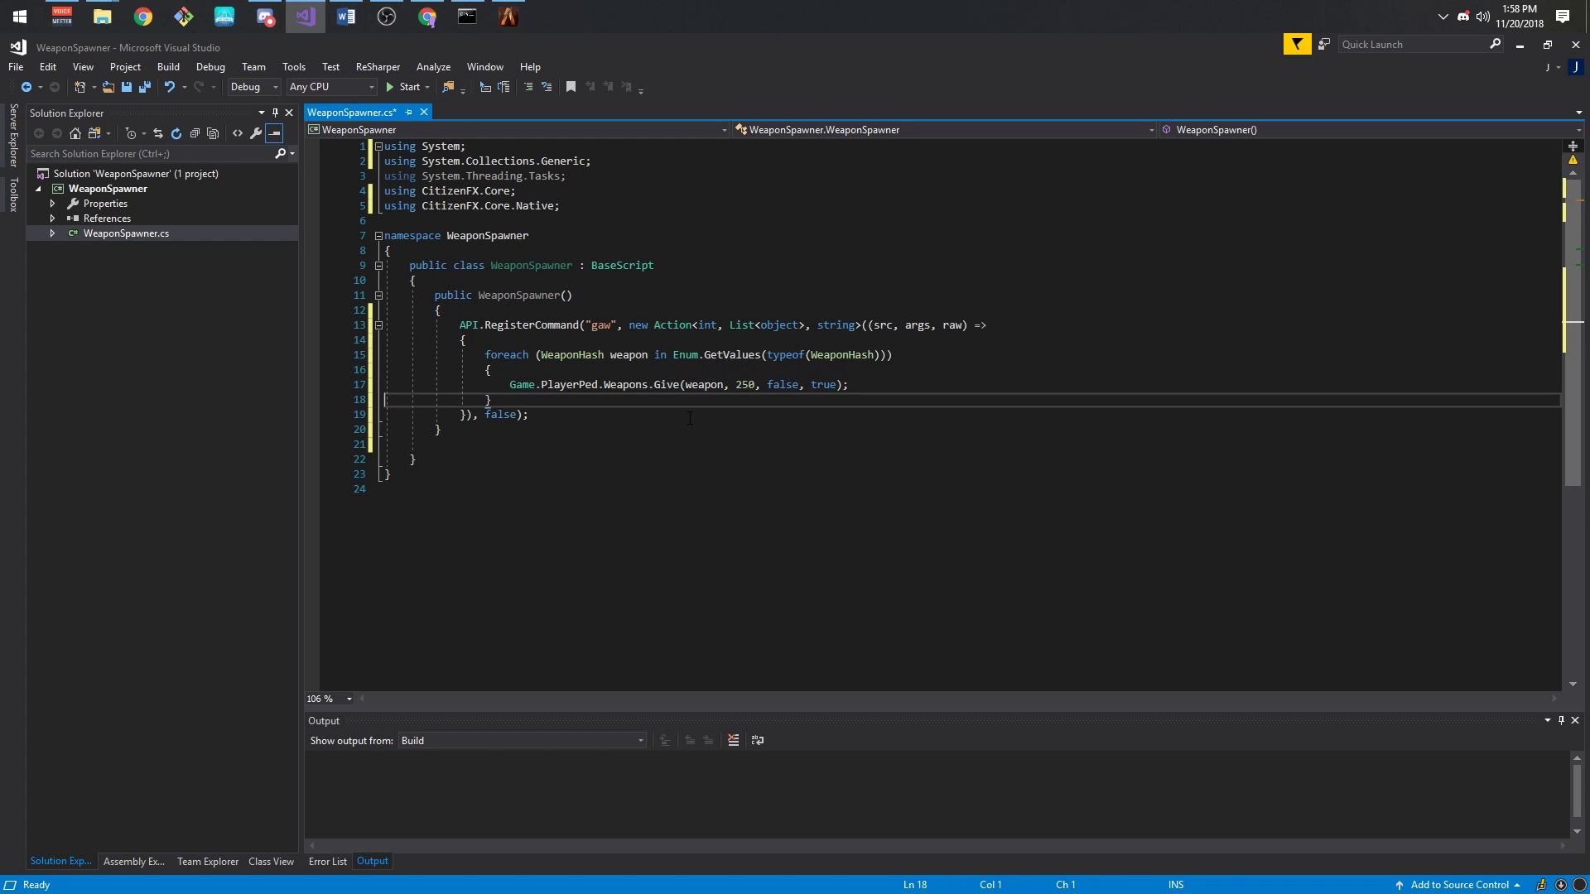
key("ctrl+s")
- Build, run /gaw in chat, and equip a weapon from the filled weapon wheel
left_click(169, 67)
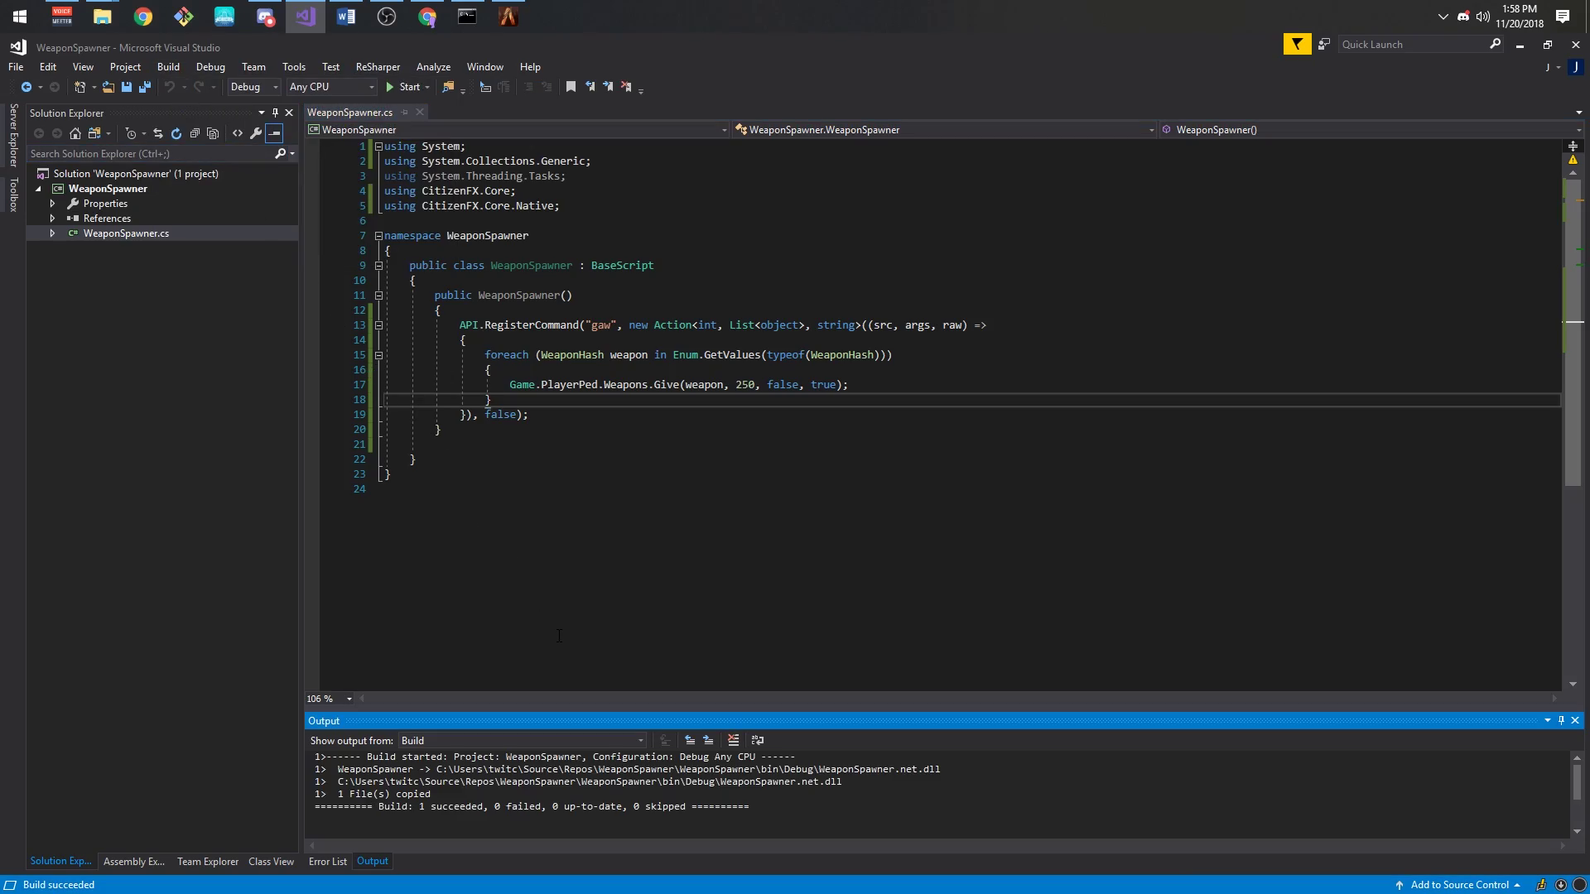
key("Tab")
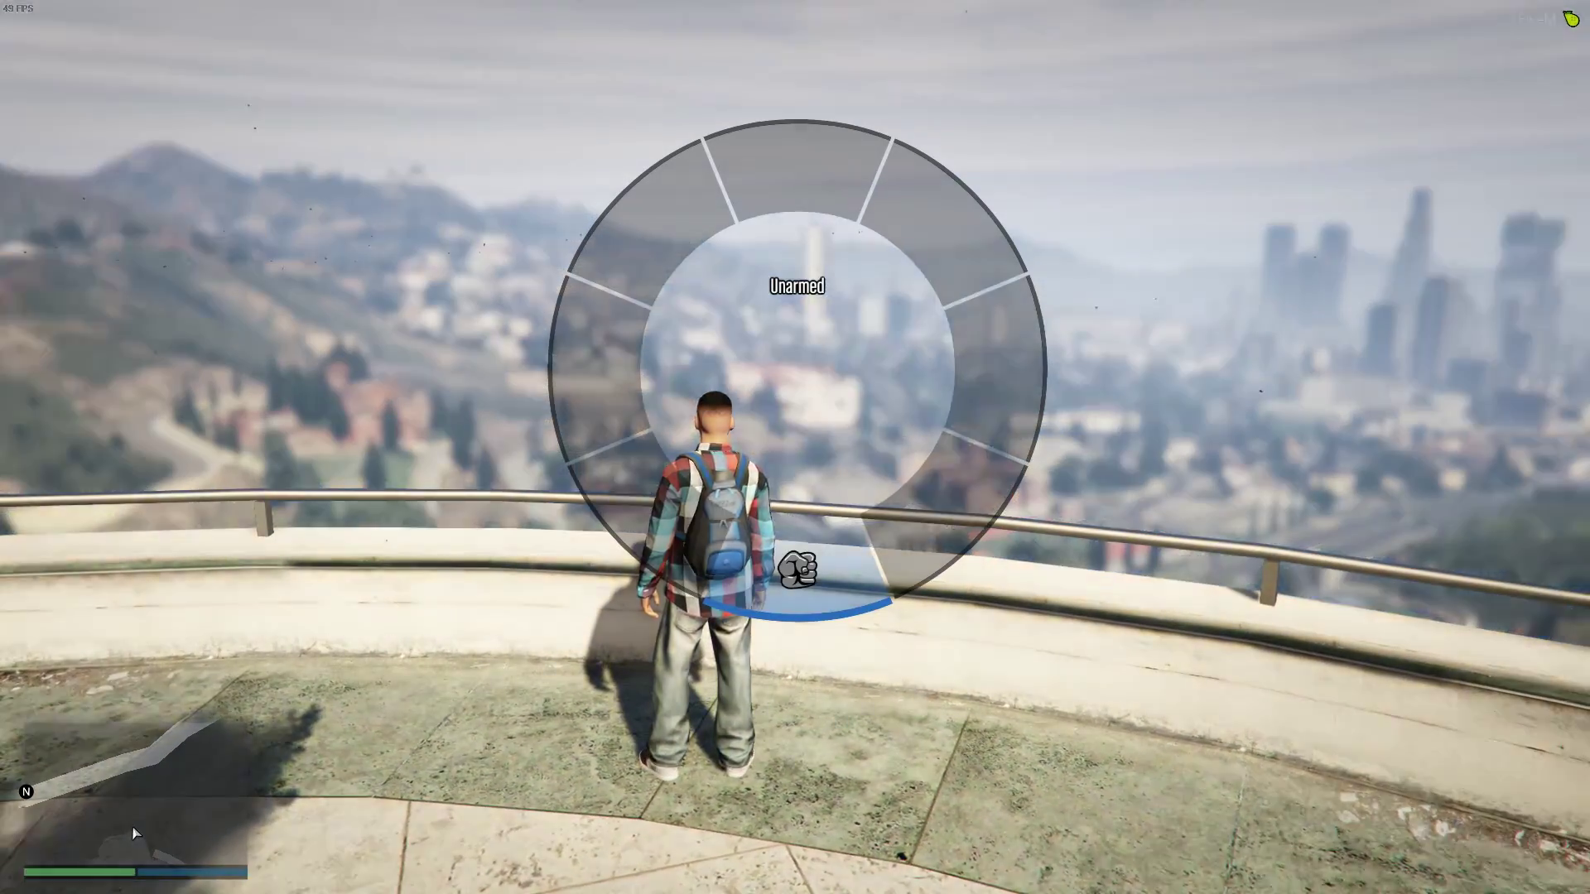
type("t/weapon")
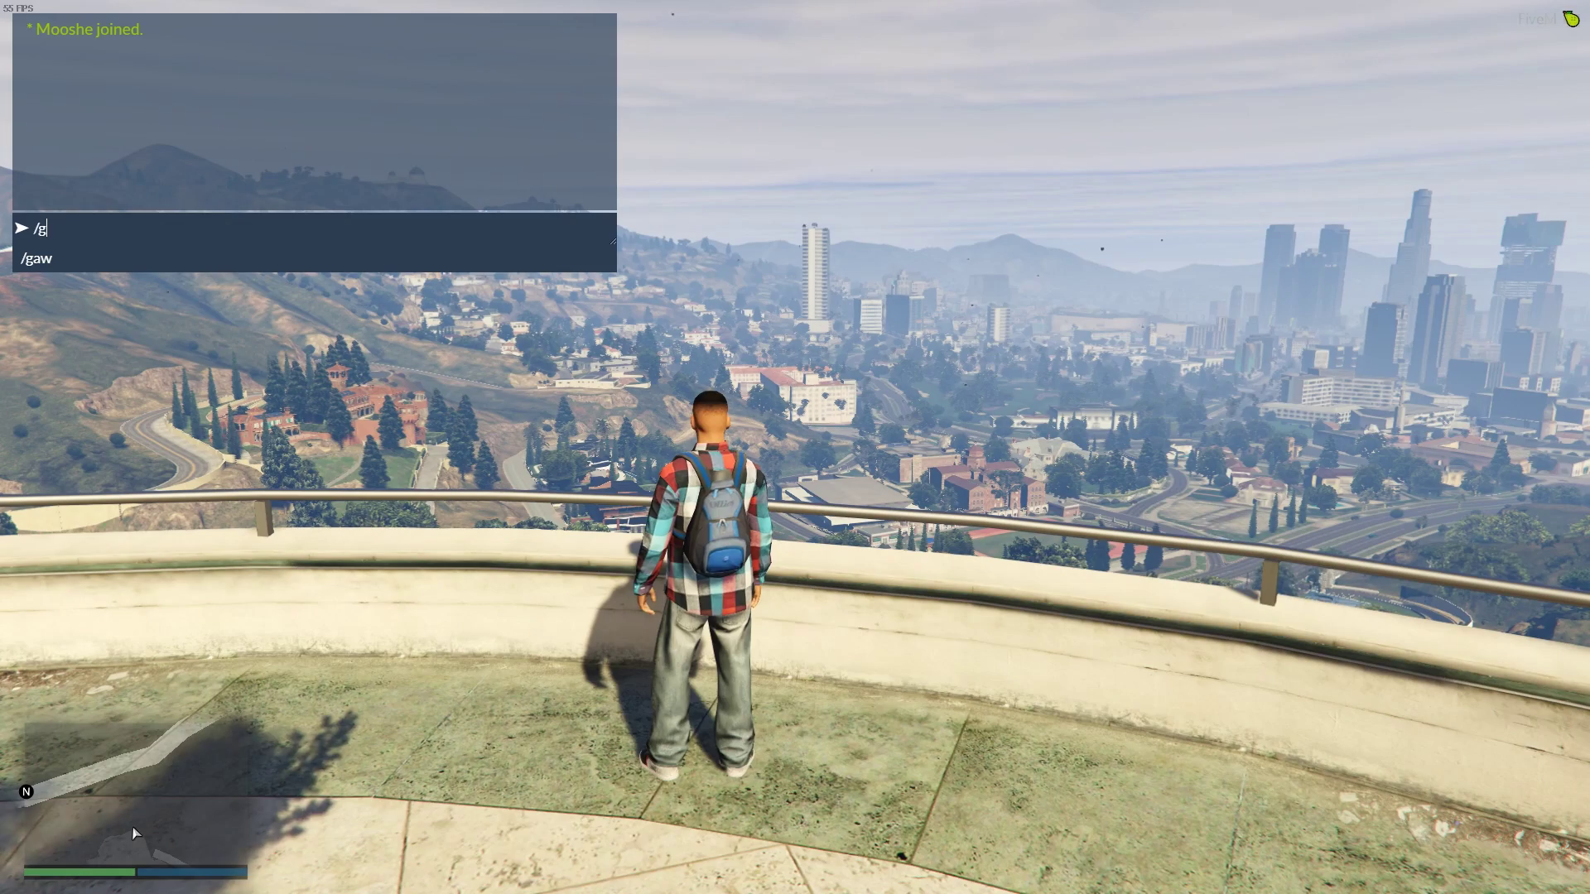
key("Return")
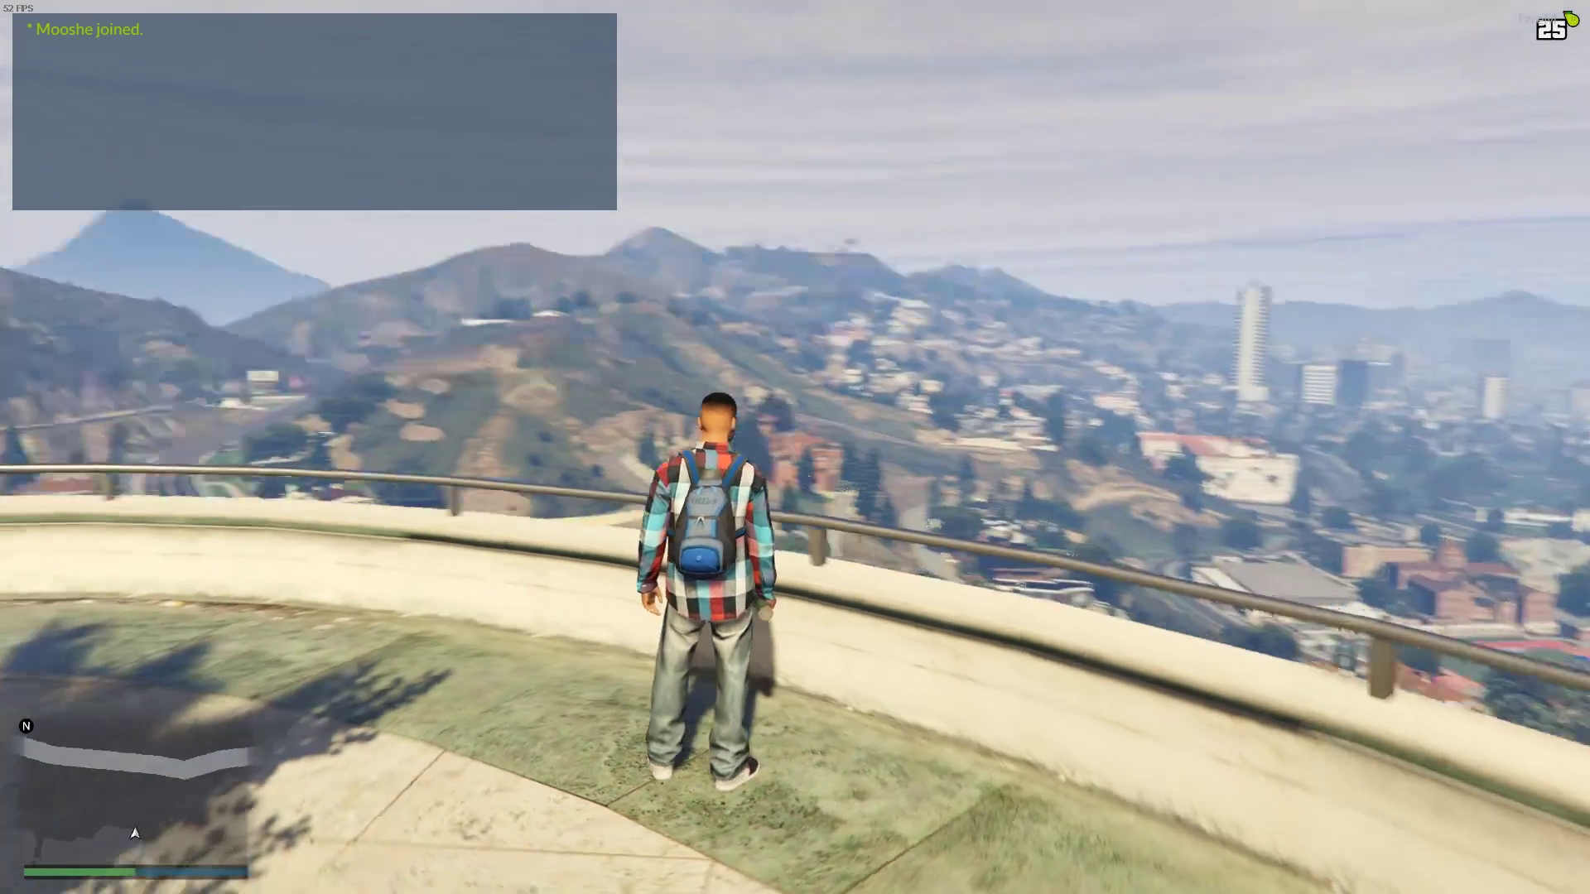
key("Tab")
scroll(795, 373, "down", 3)
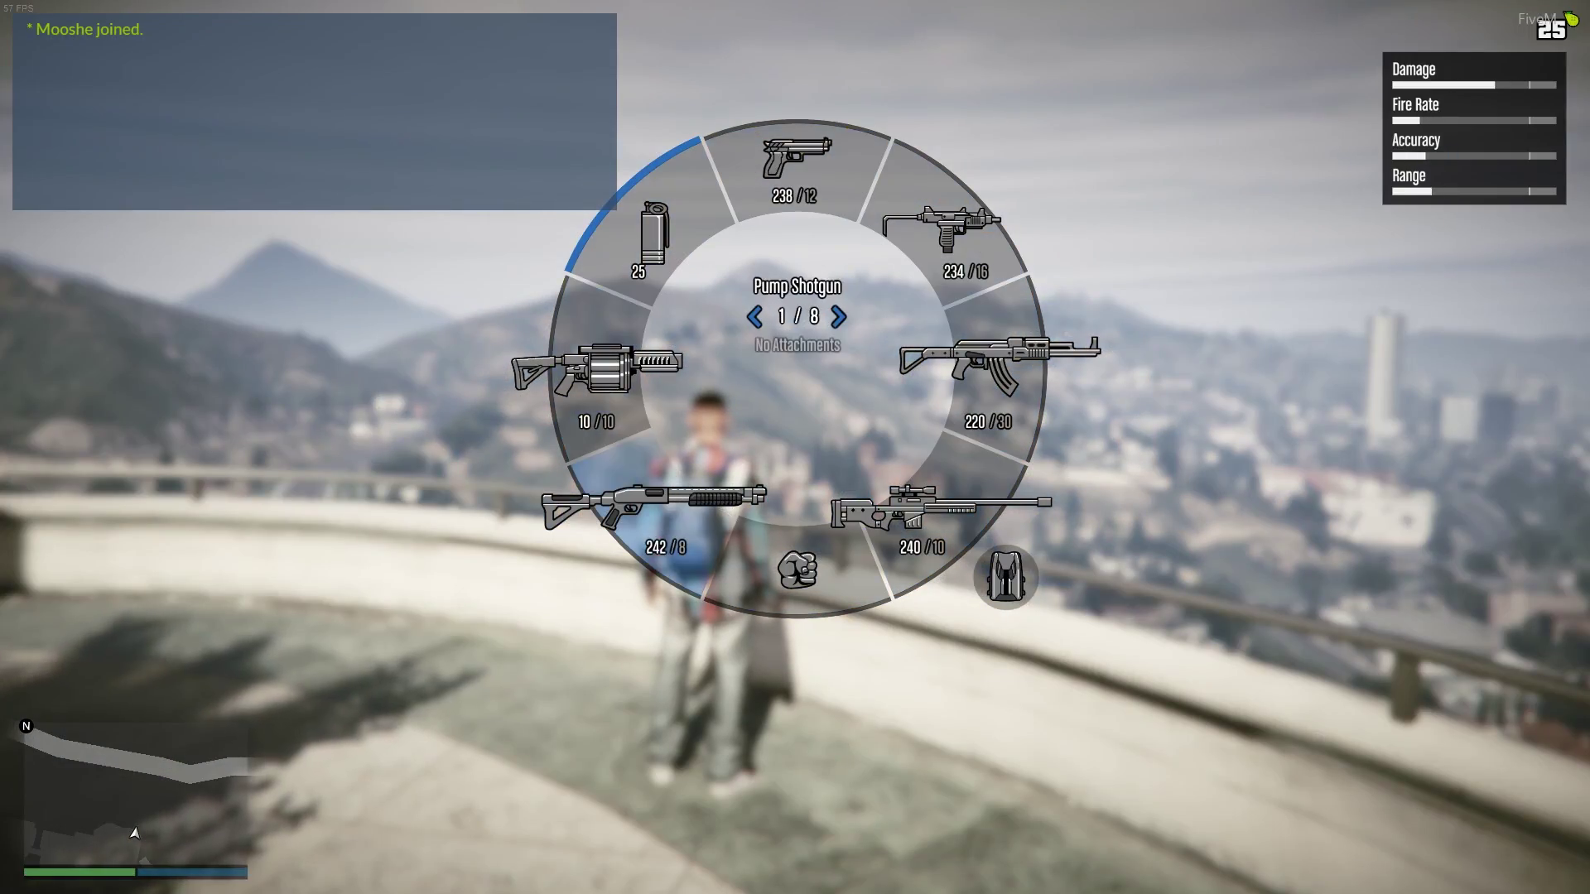
key("Tab")
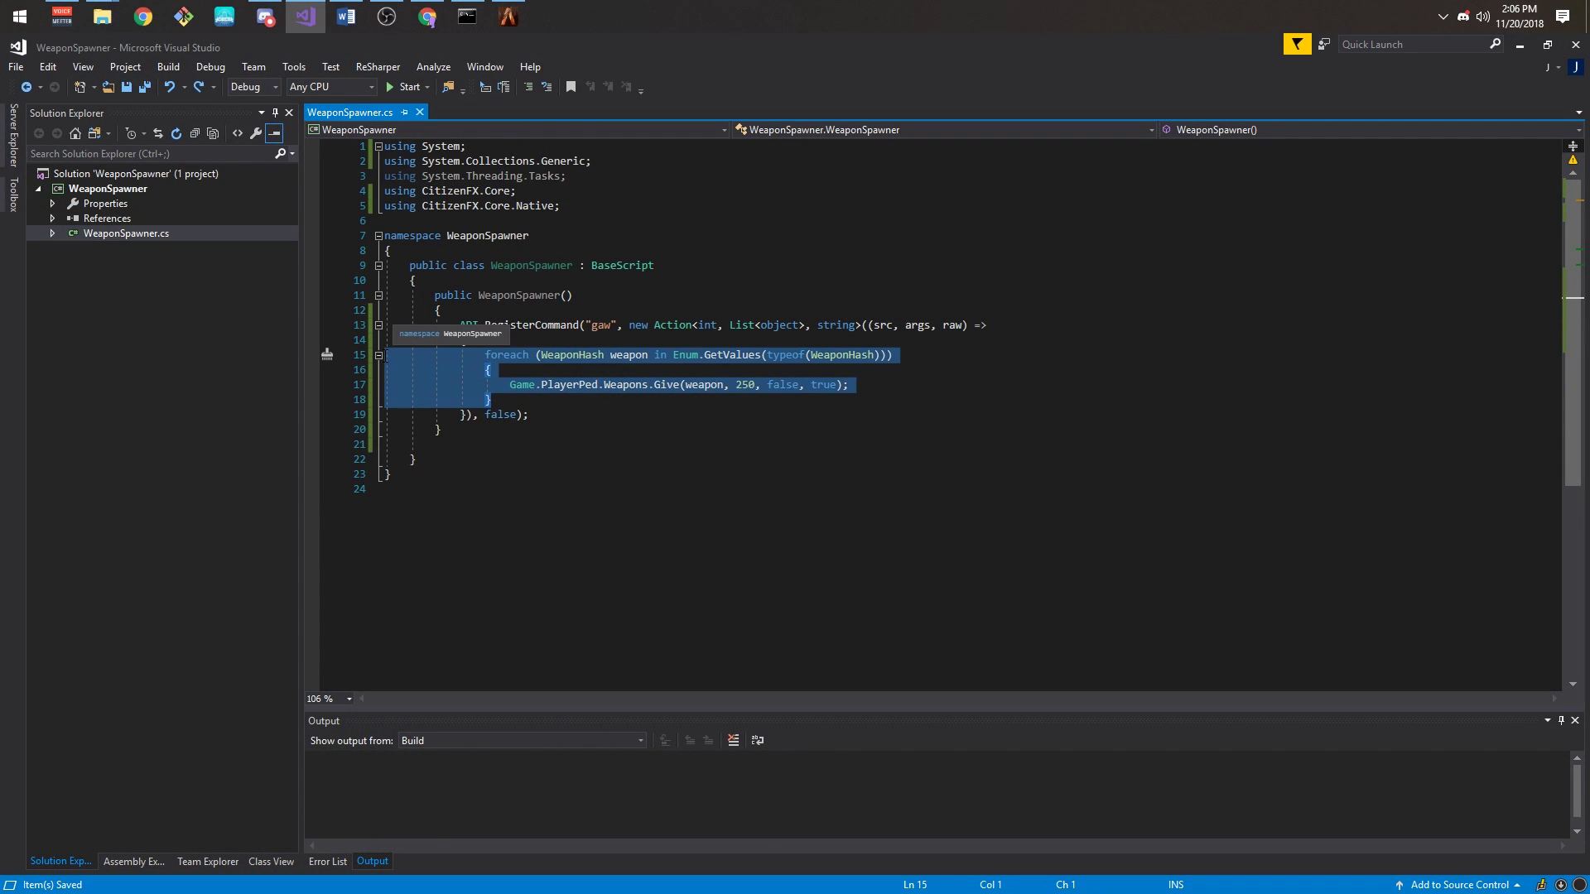
- Replace the foreach loop with argList parsing and Enum.TryParse into WeaponHash
key("Delete")
type("i")
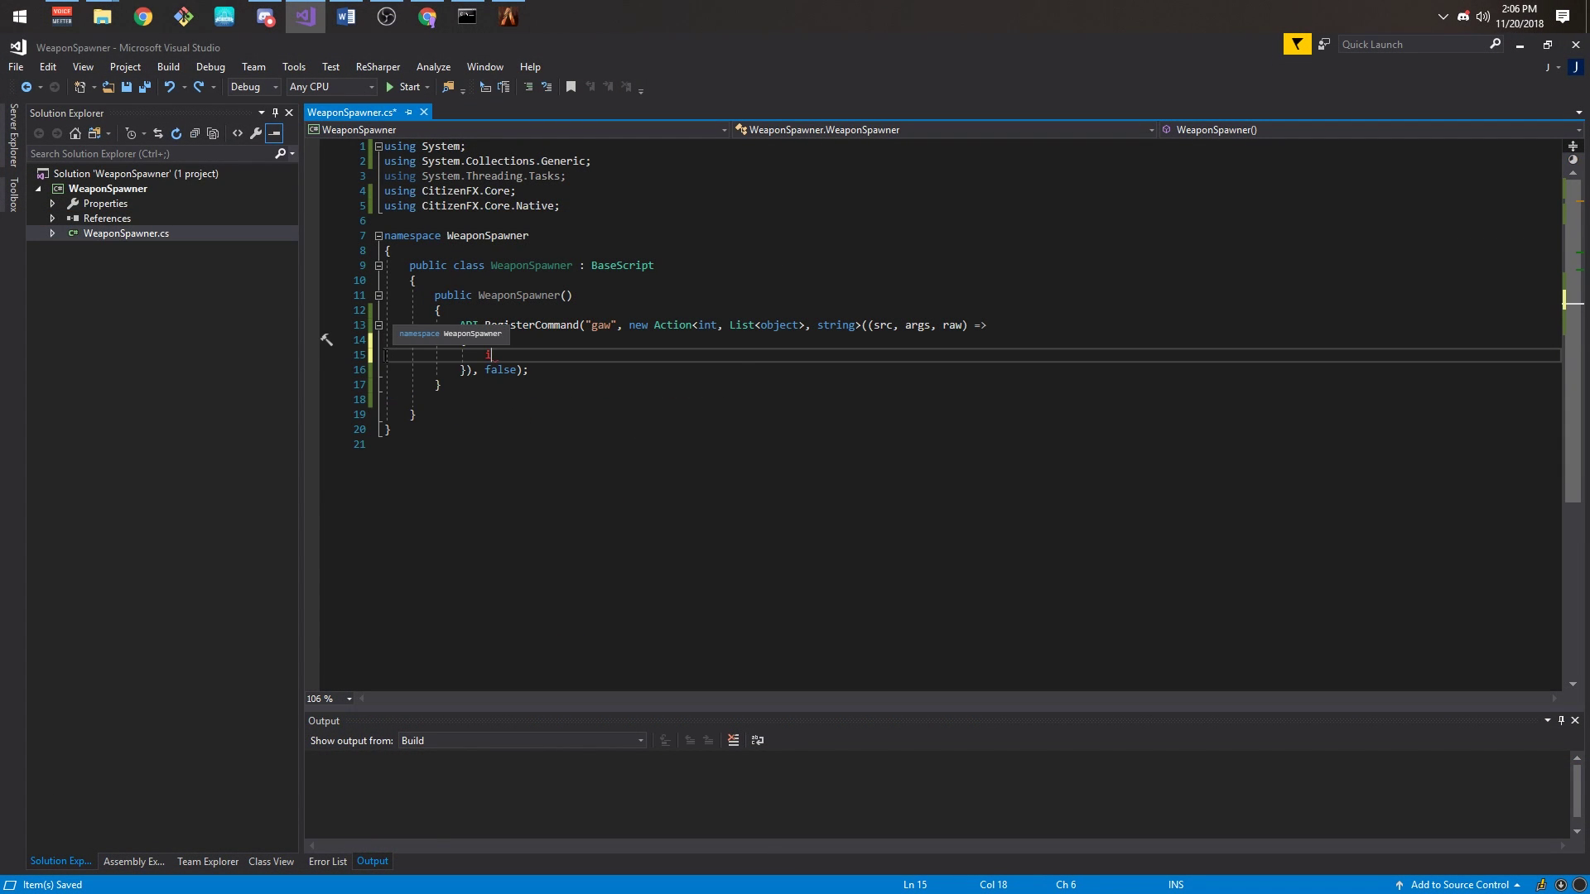
key("BackSpace")
type("var a")
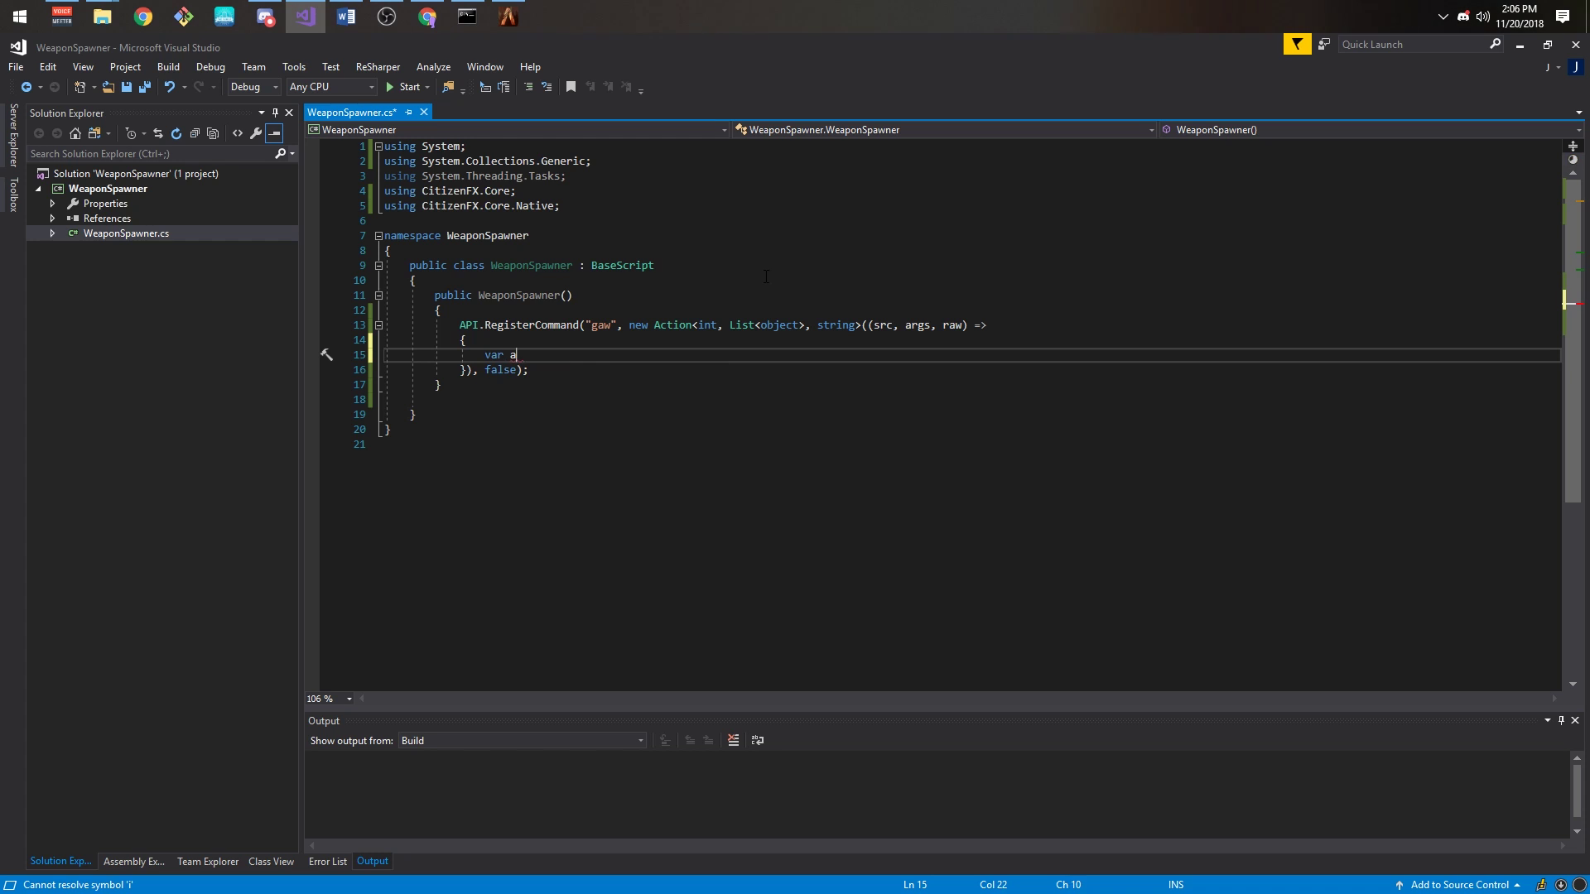
type("rgList = ar")
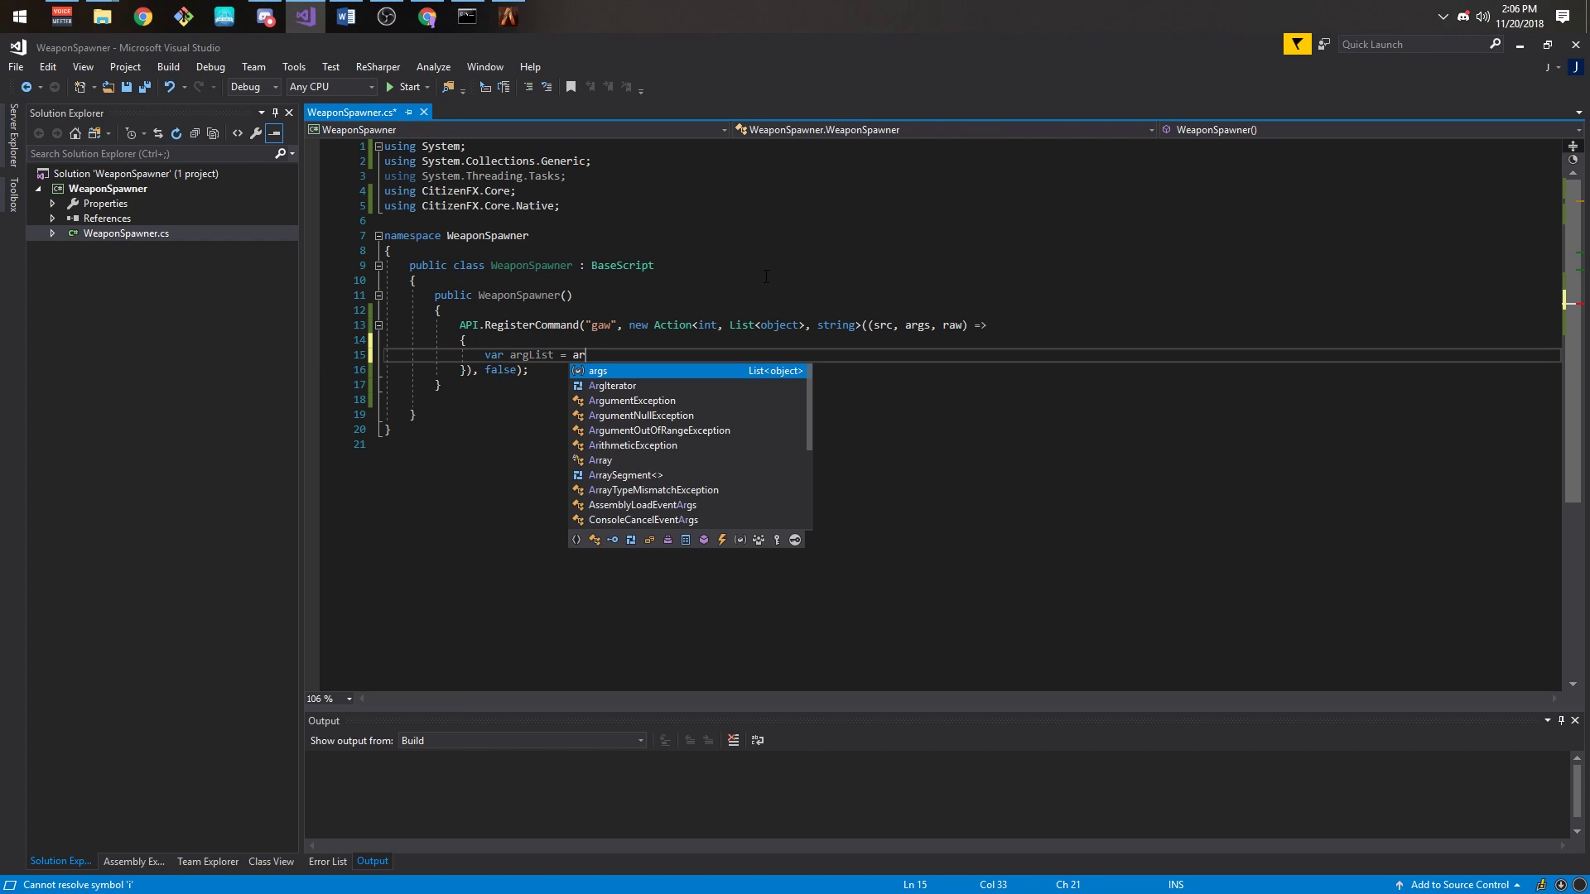
type("gs.Select(o => o")
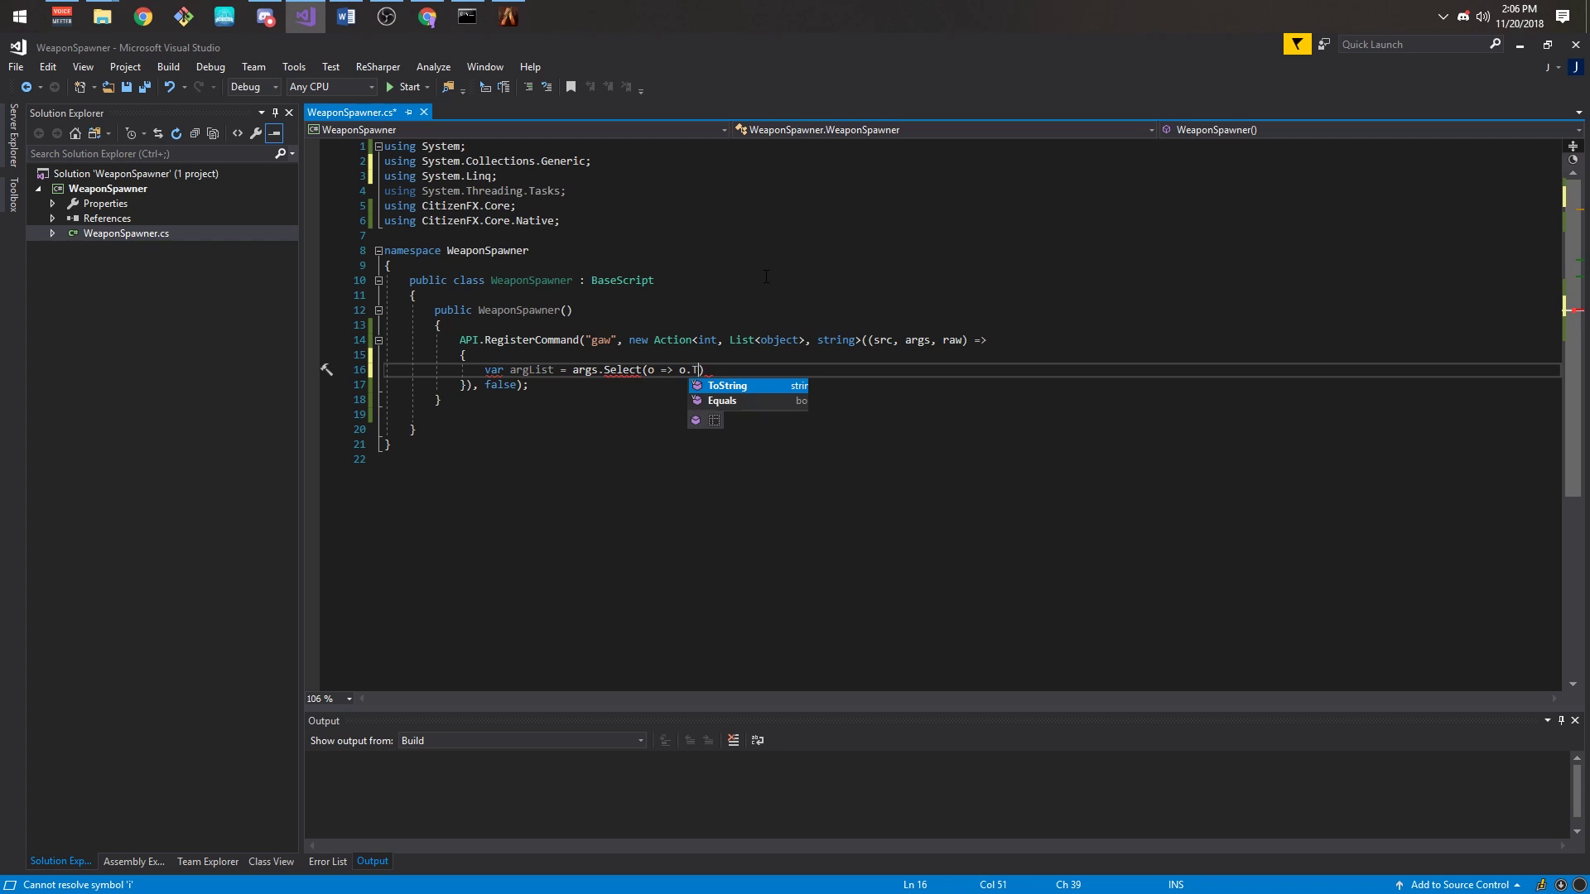
type(".ToString()).To")
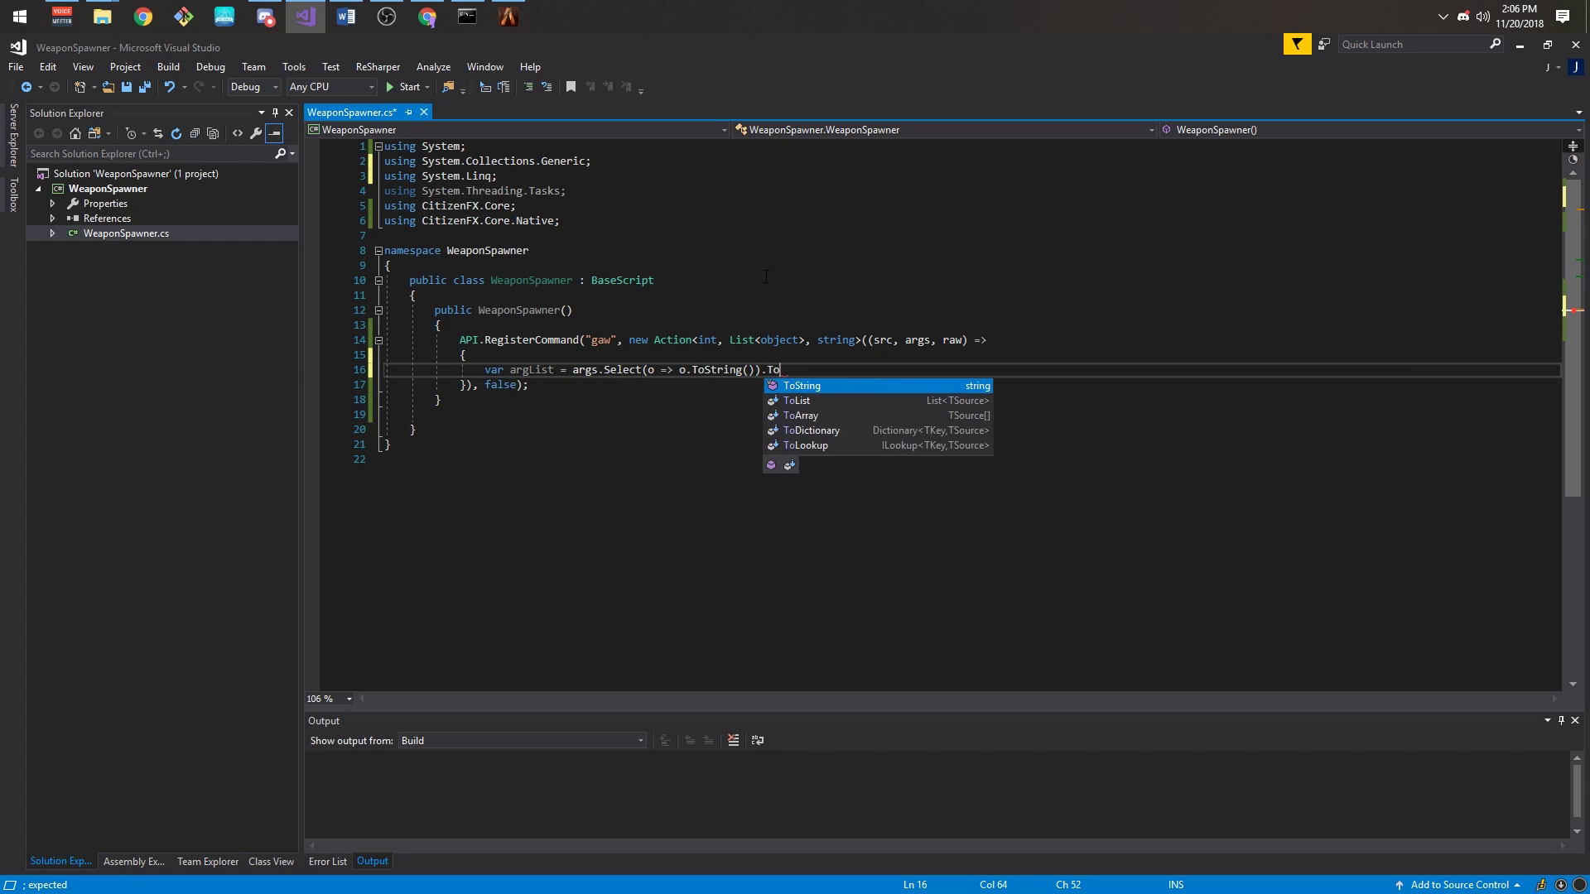
type("List();")
key("Return")
type("if(argList.Any() && Enum.")
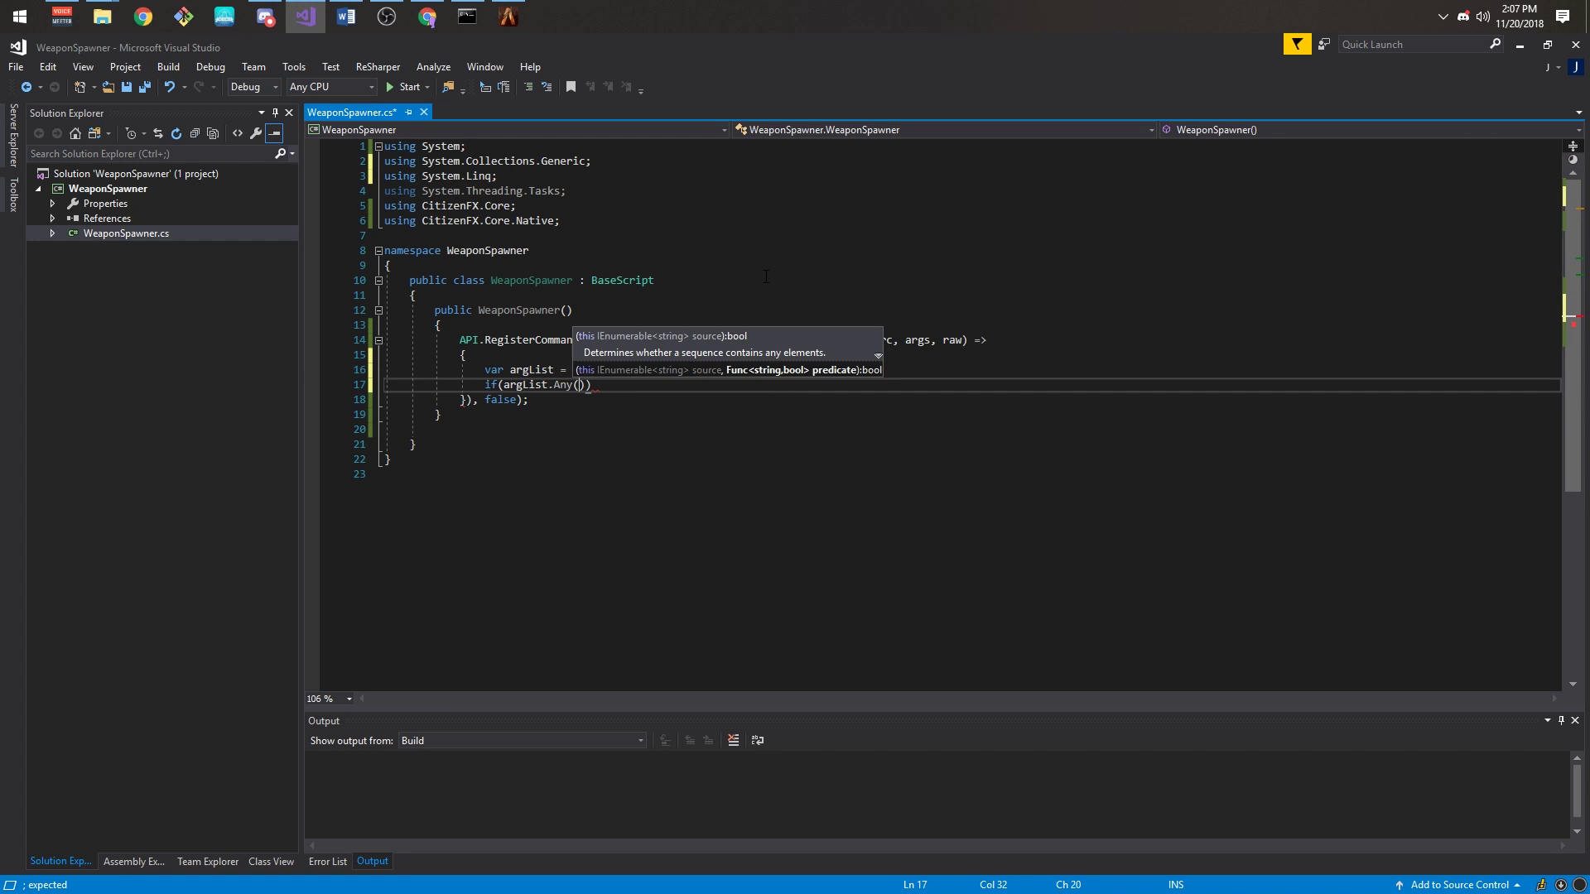
type("TryParse(argList[")
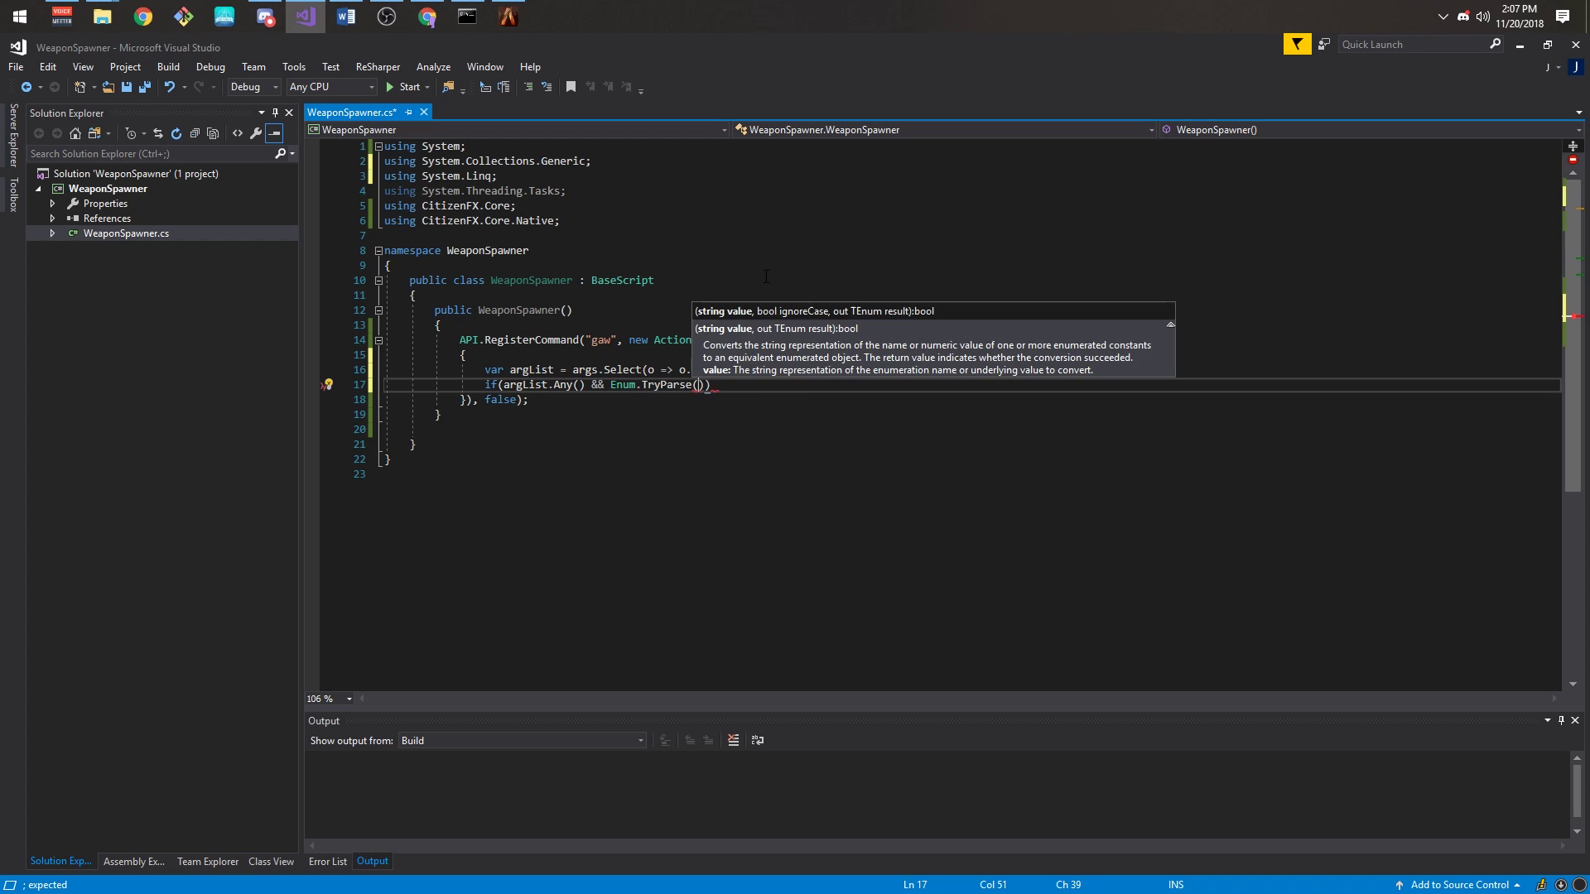
type("0], true, out")
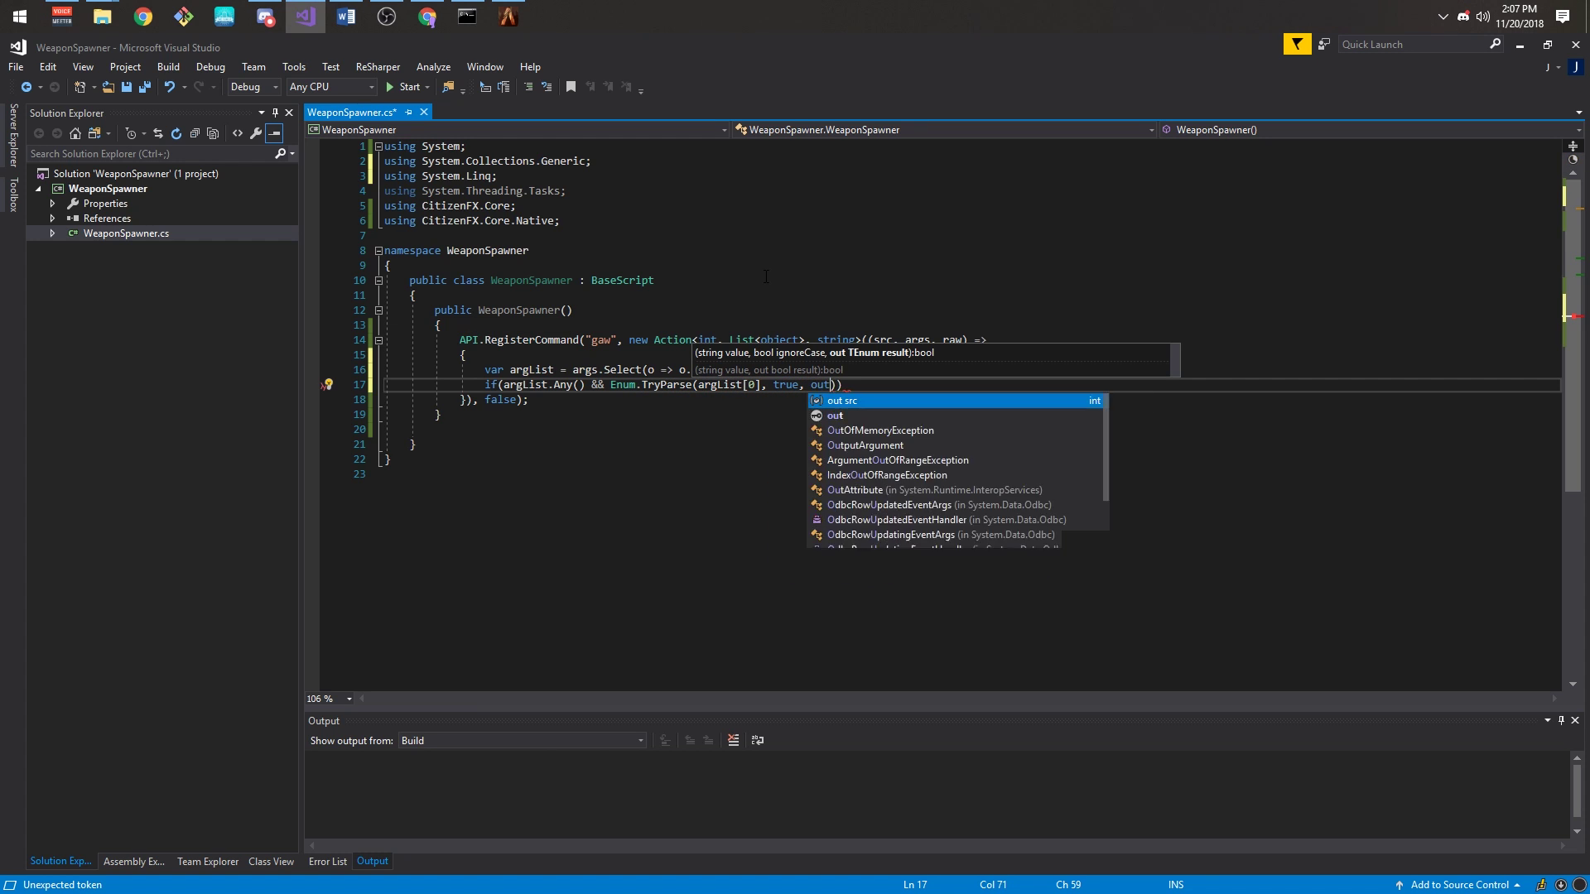
type(" Weapo")
key("Tab")
- Give the parsed weapon 250 ammo, rename the command to giveweapon, and build
key("End")
key("Return")
type("{")
key("Return")
type("Game.")
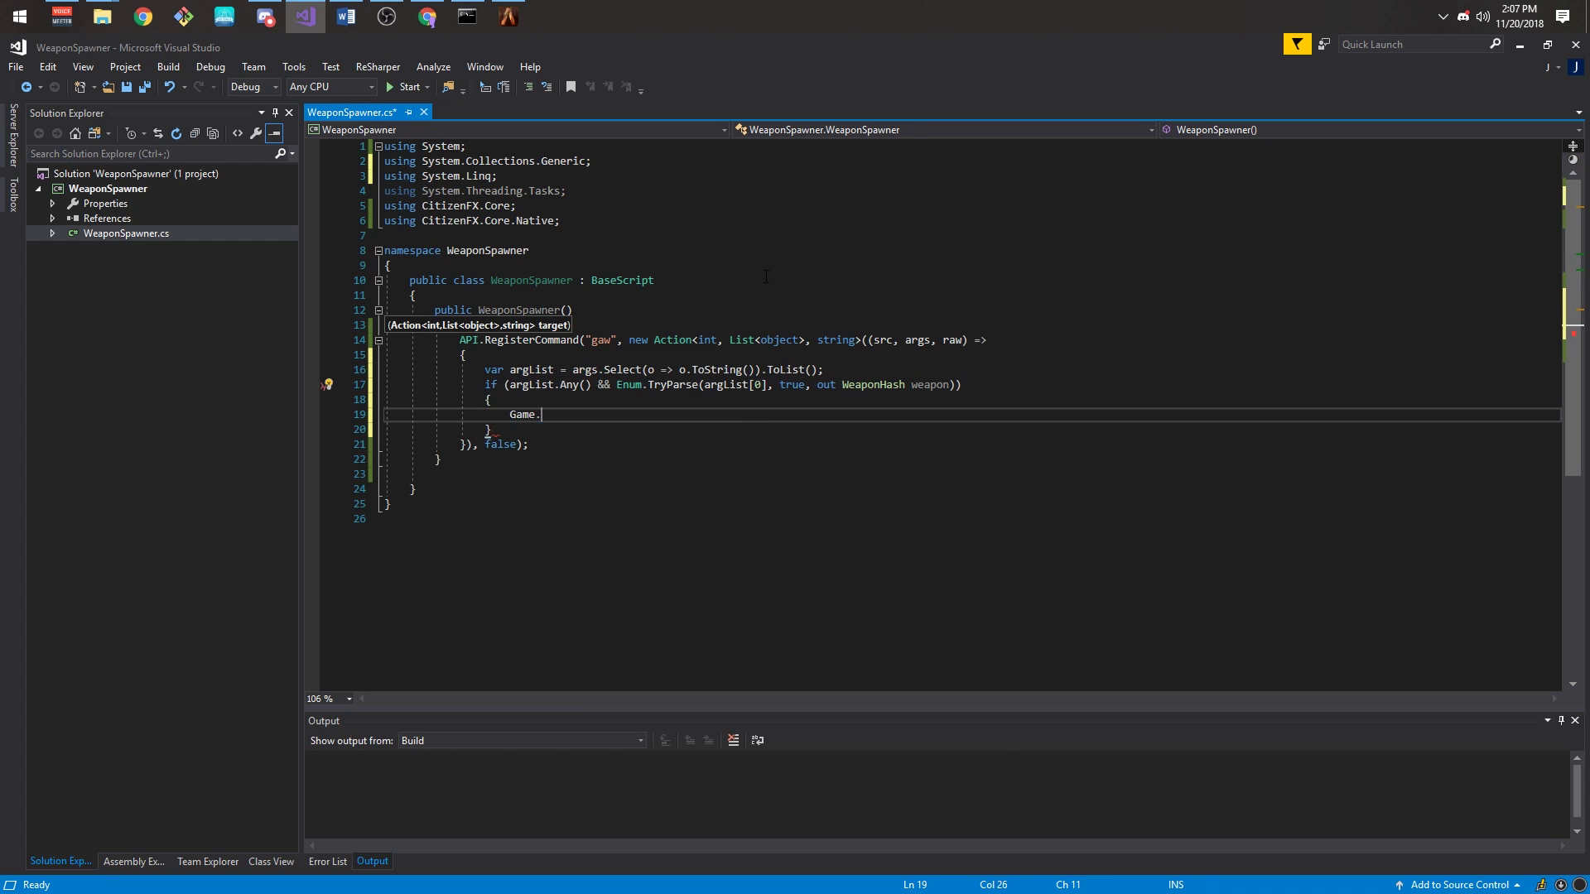
type(".Give(weapon, 250, true, true);")
key("Down")
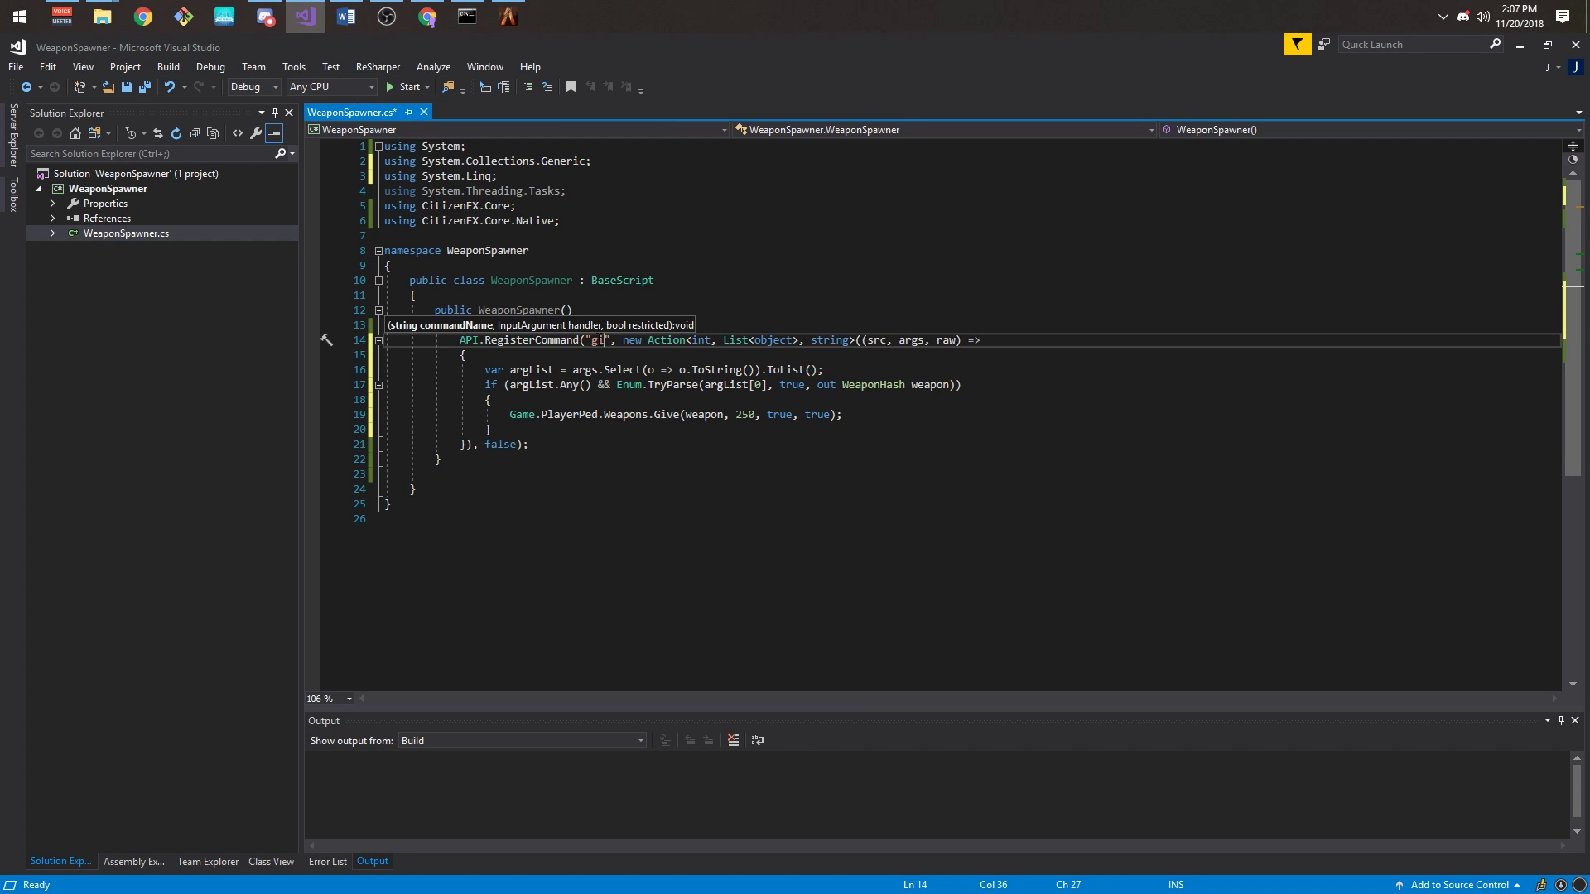
type("on")
key("Down")
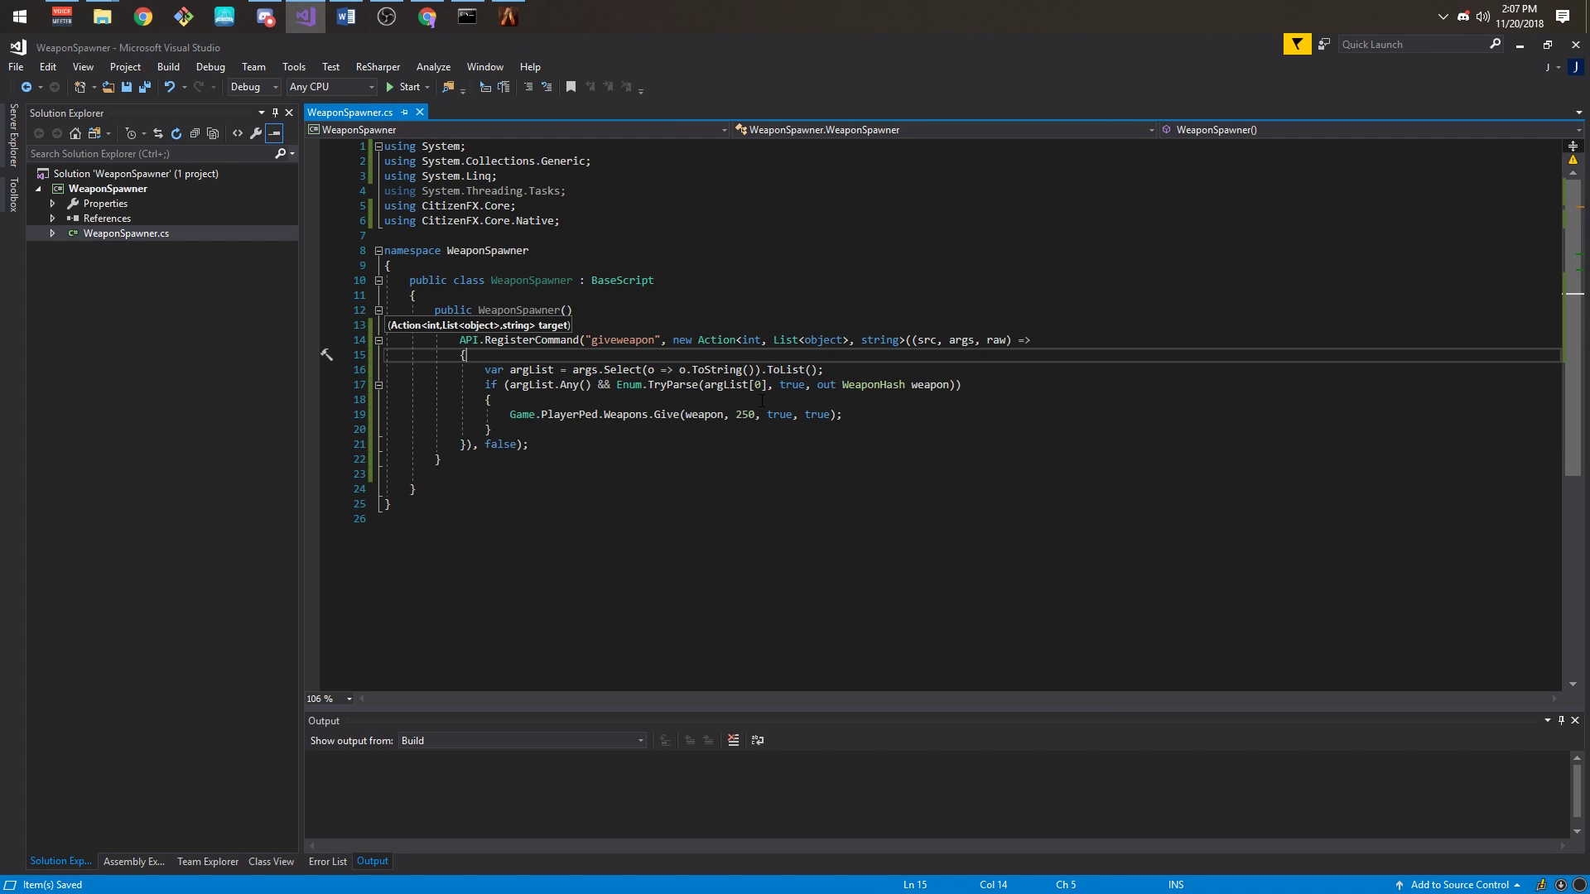
left_click(170, 67)
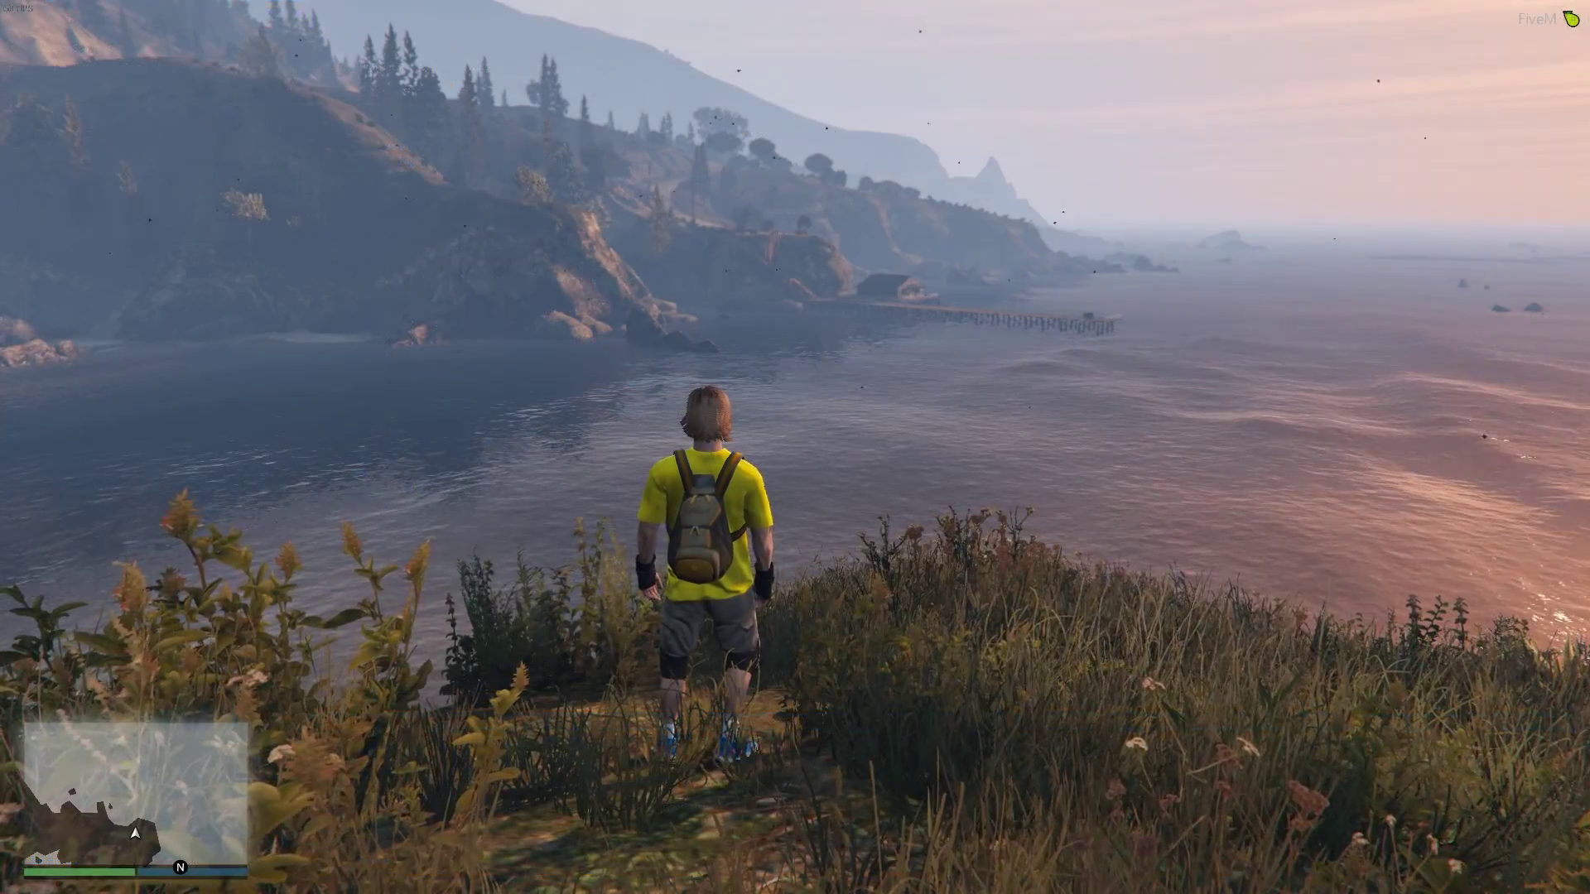
type("/givewe")
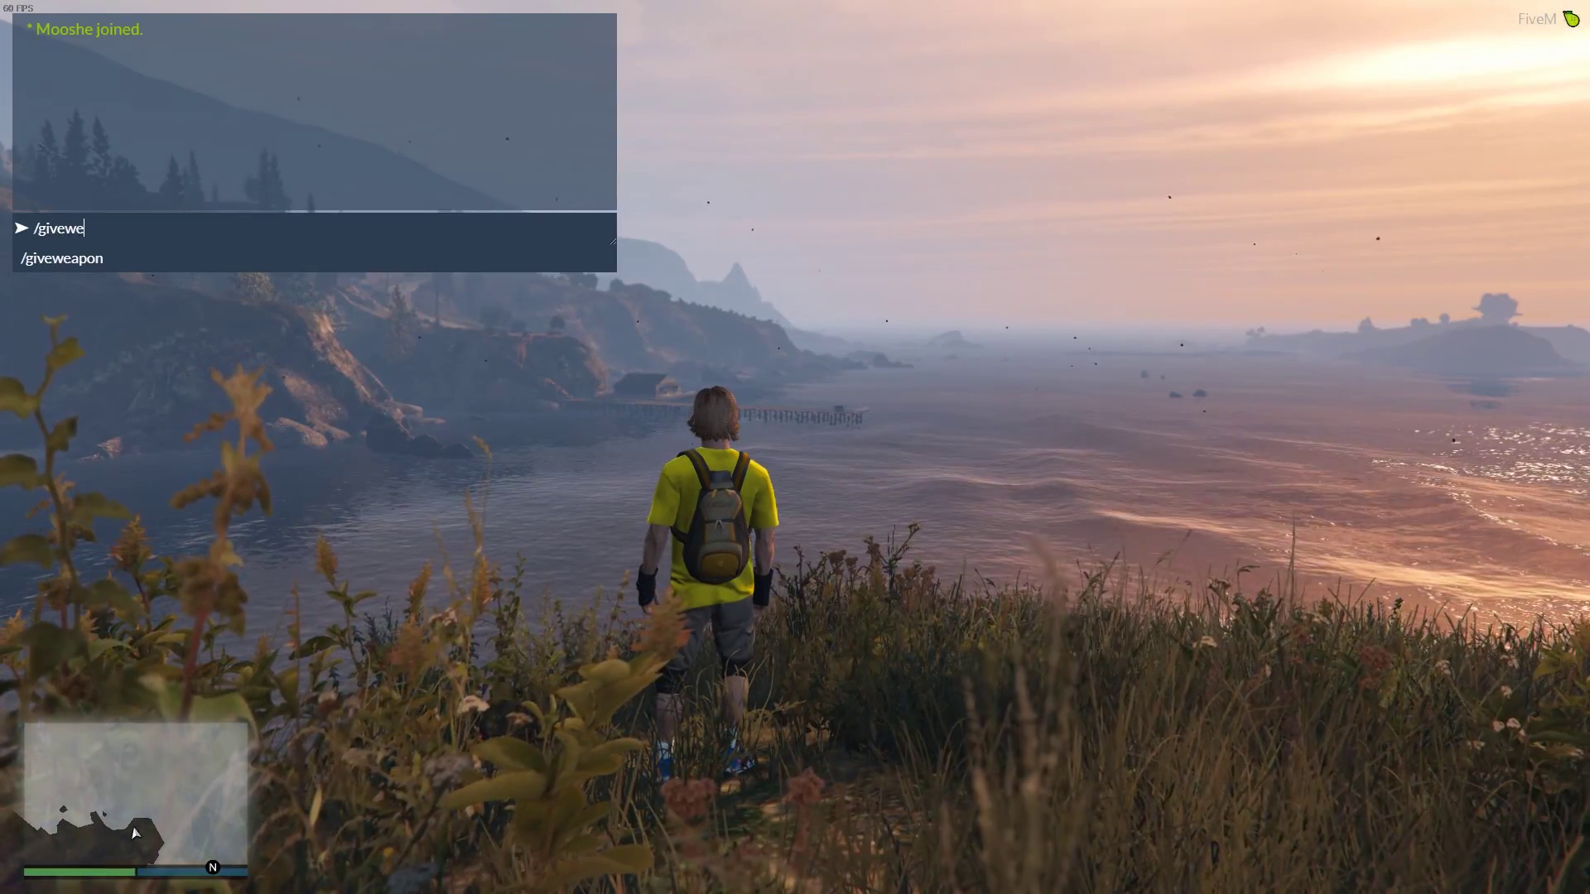
type("apon S")
- Spawn a gun with /giveweapon and fire it, then spawn grenades and throw three
key("Return")
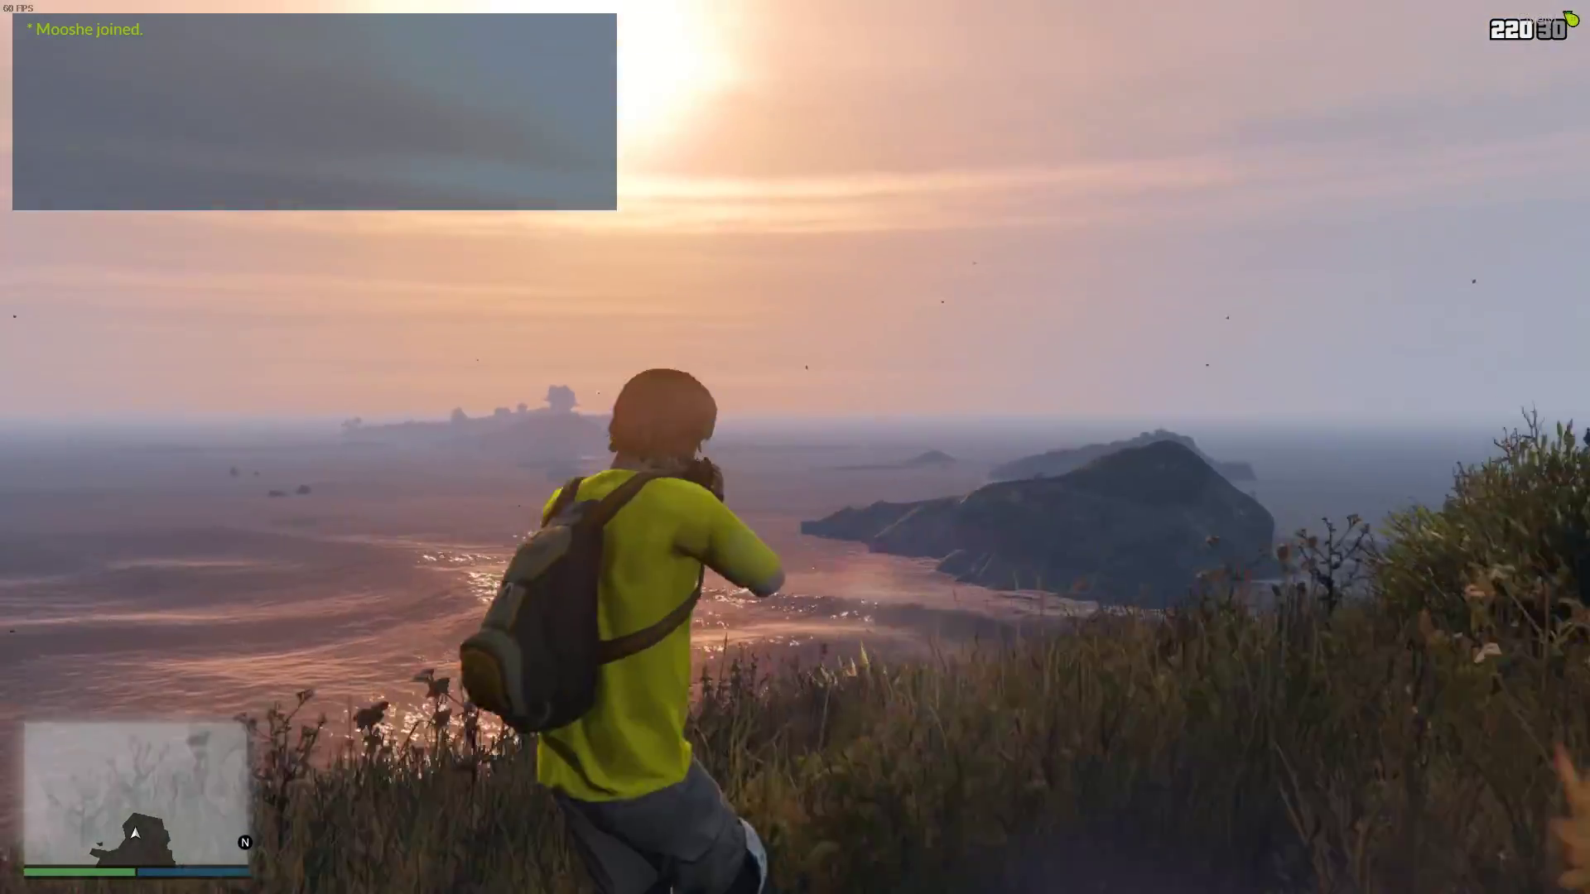
left_click_drag(795, 448, 795, 447)
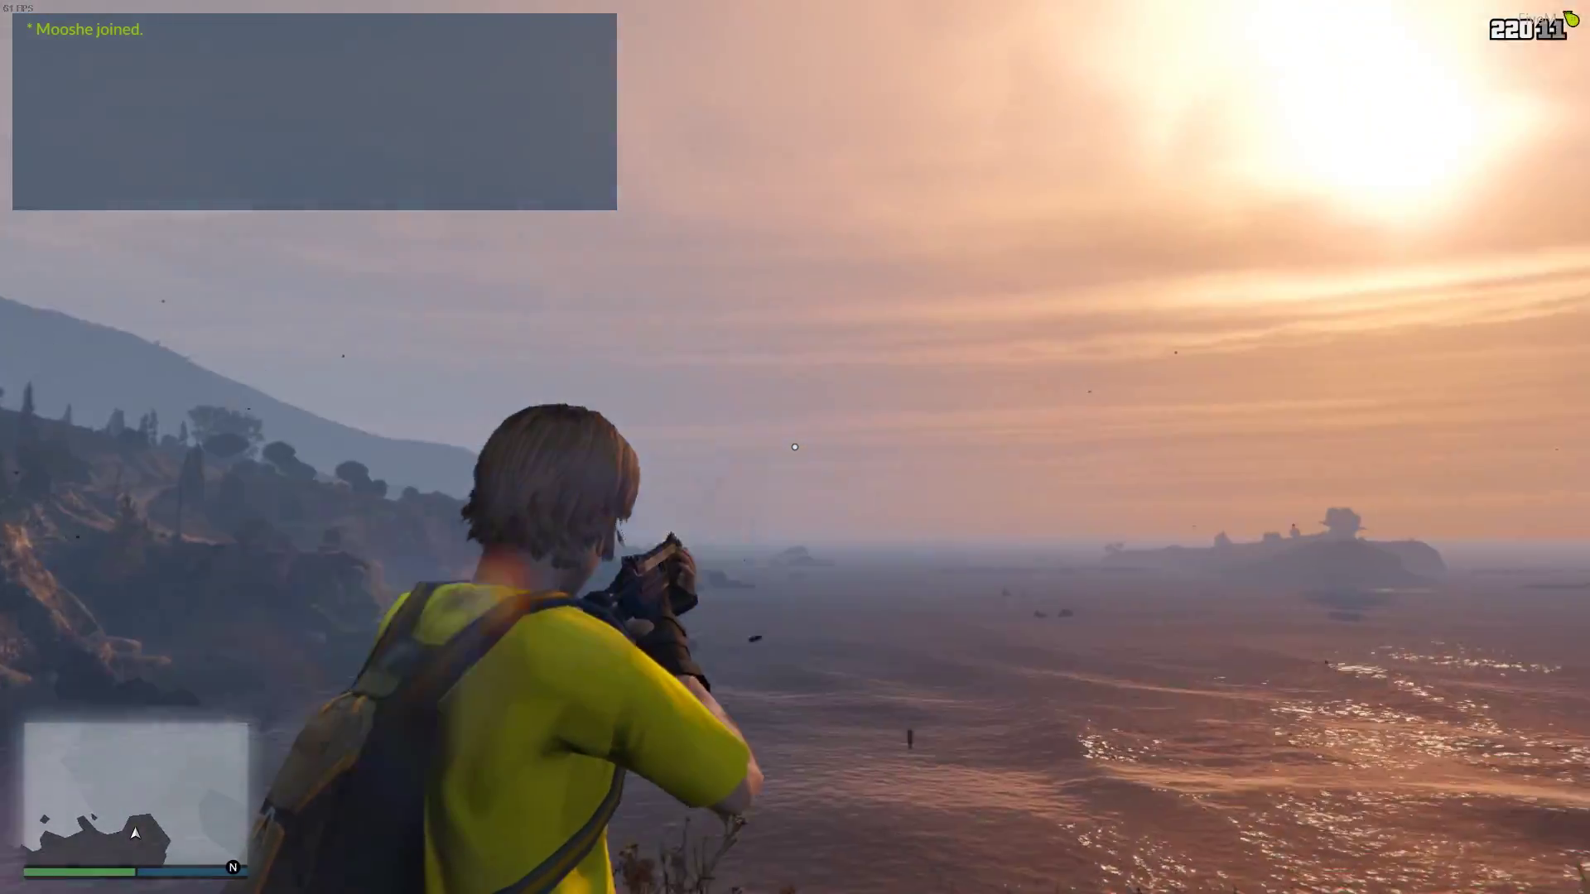
type("t/give")
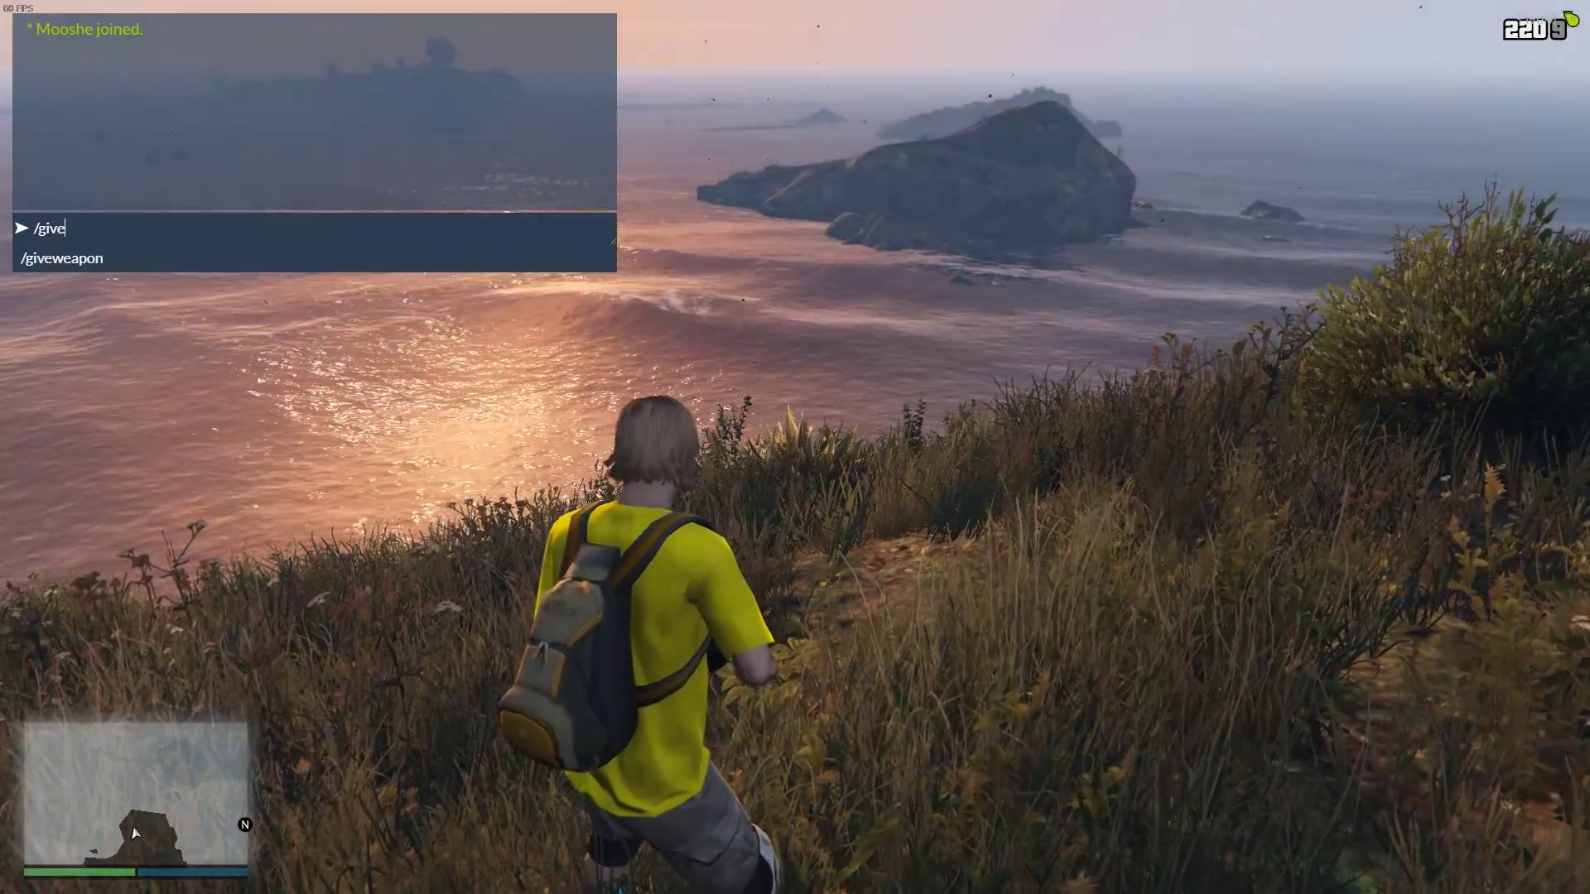
type("apon Carbine")
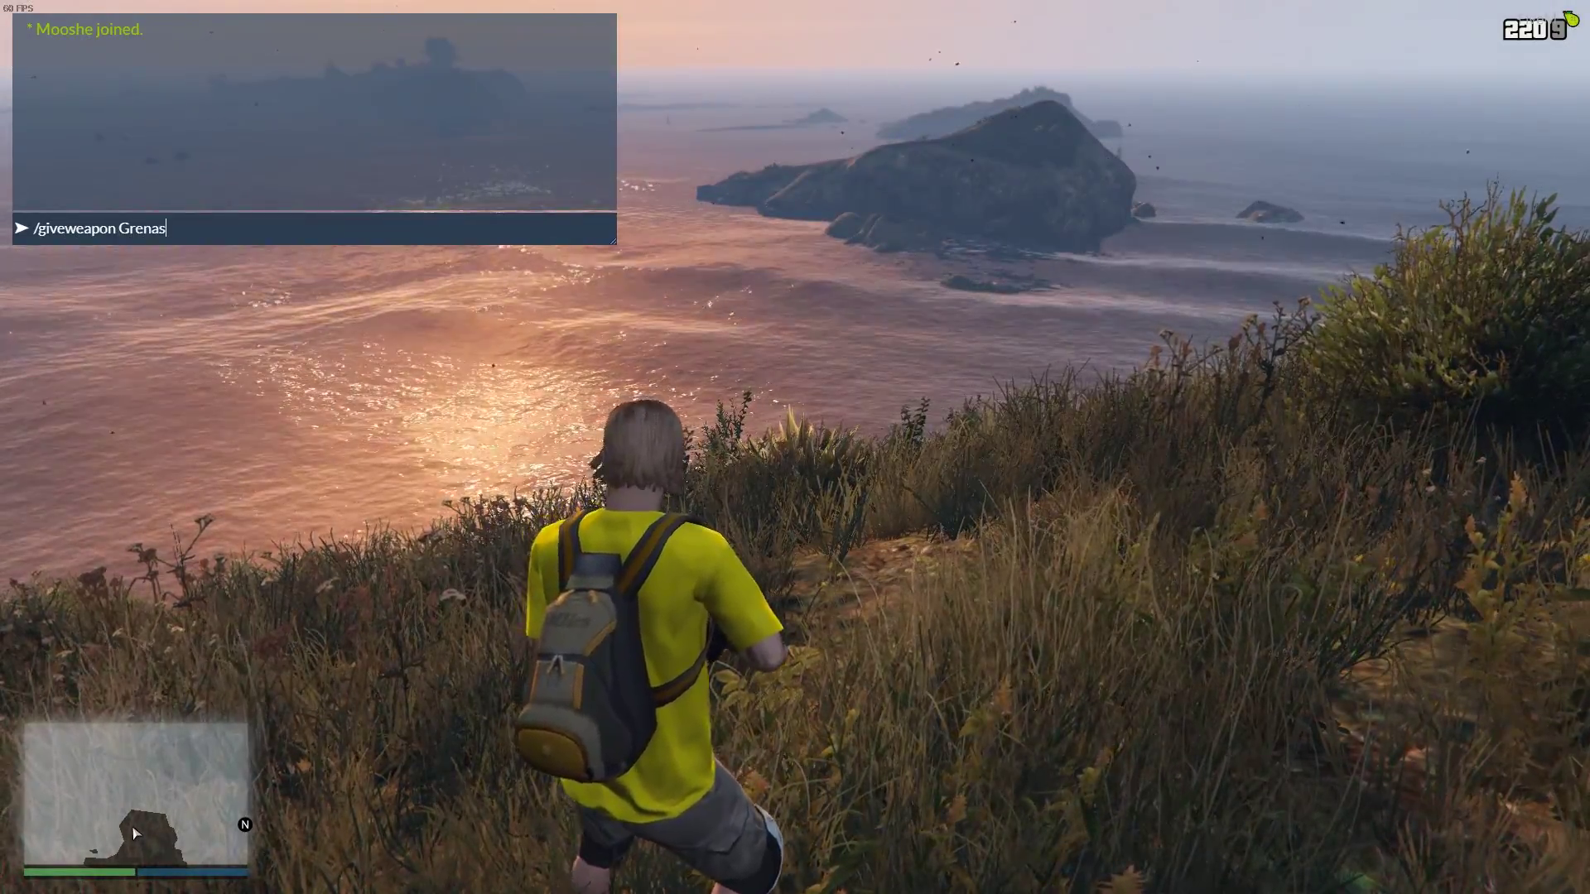
key("Return")
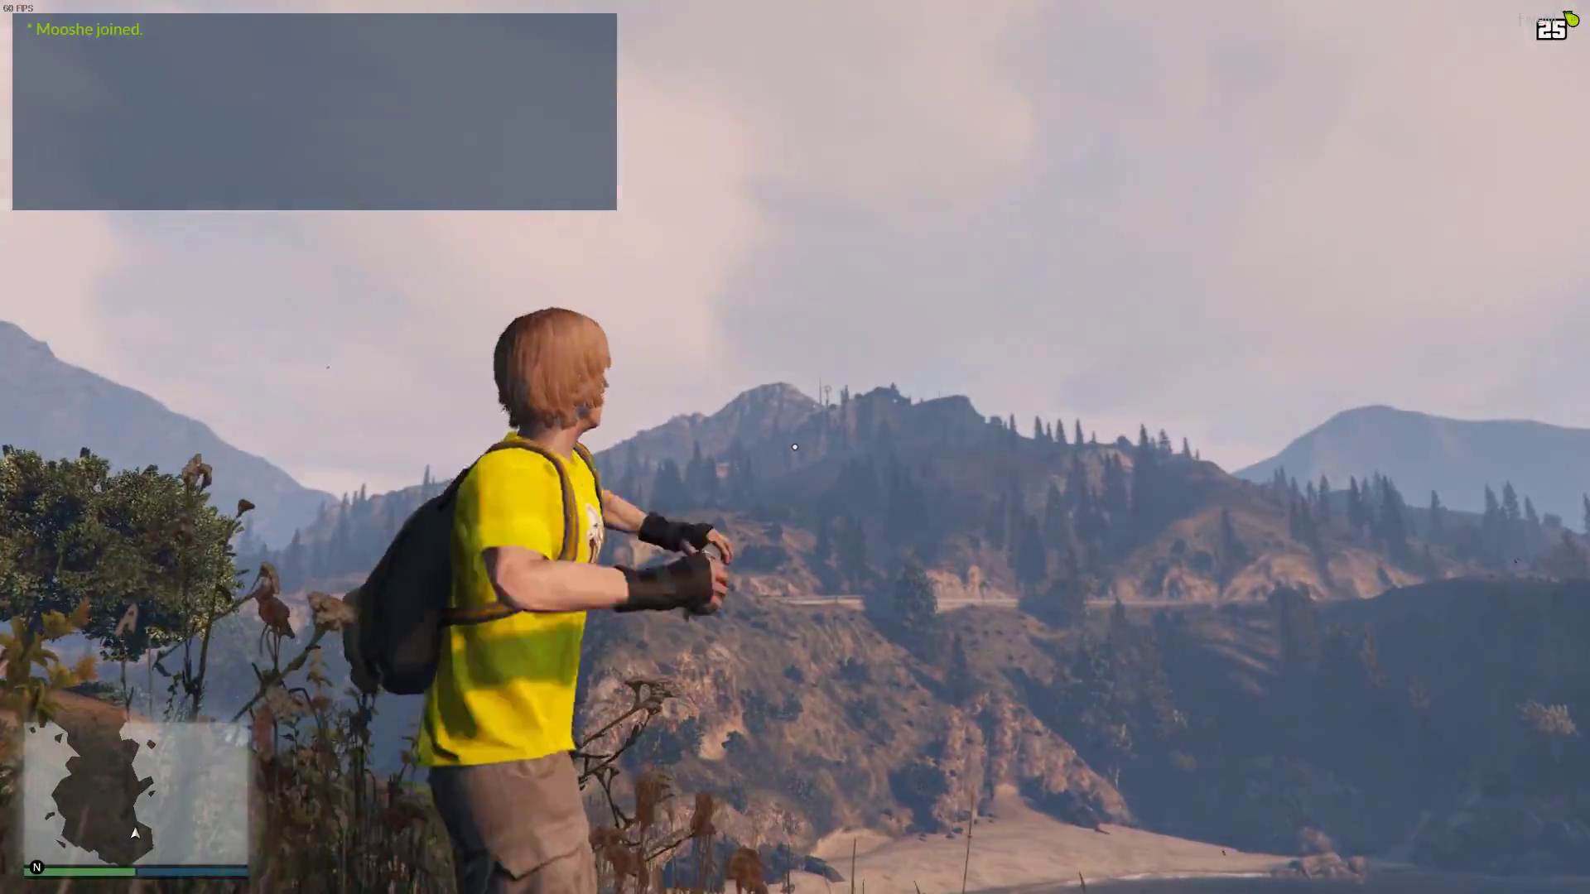
left_click(795, 448)
left_click(795, 449)
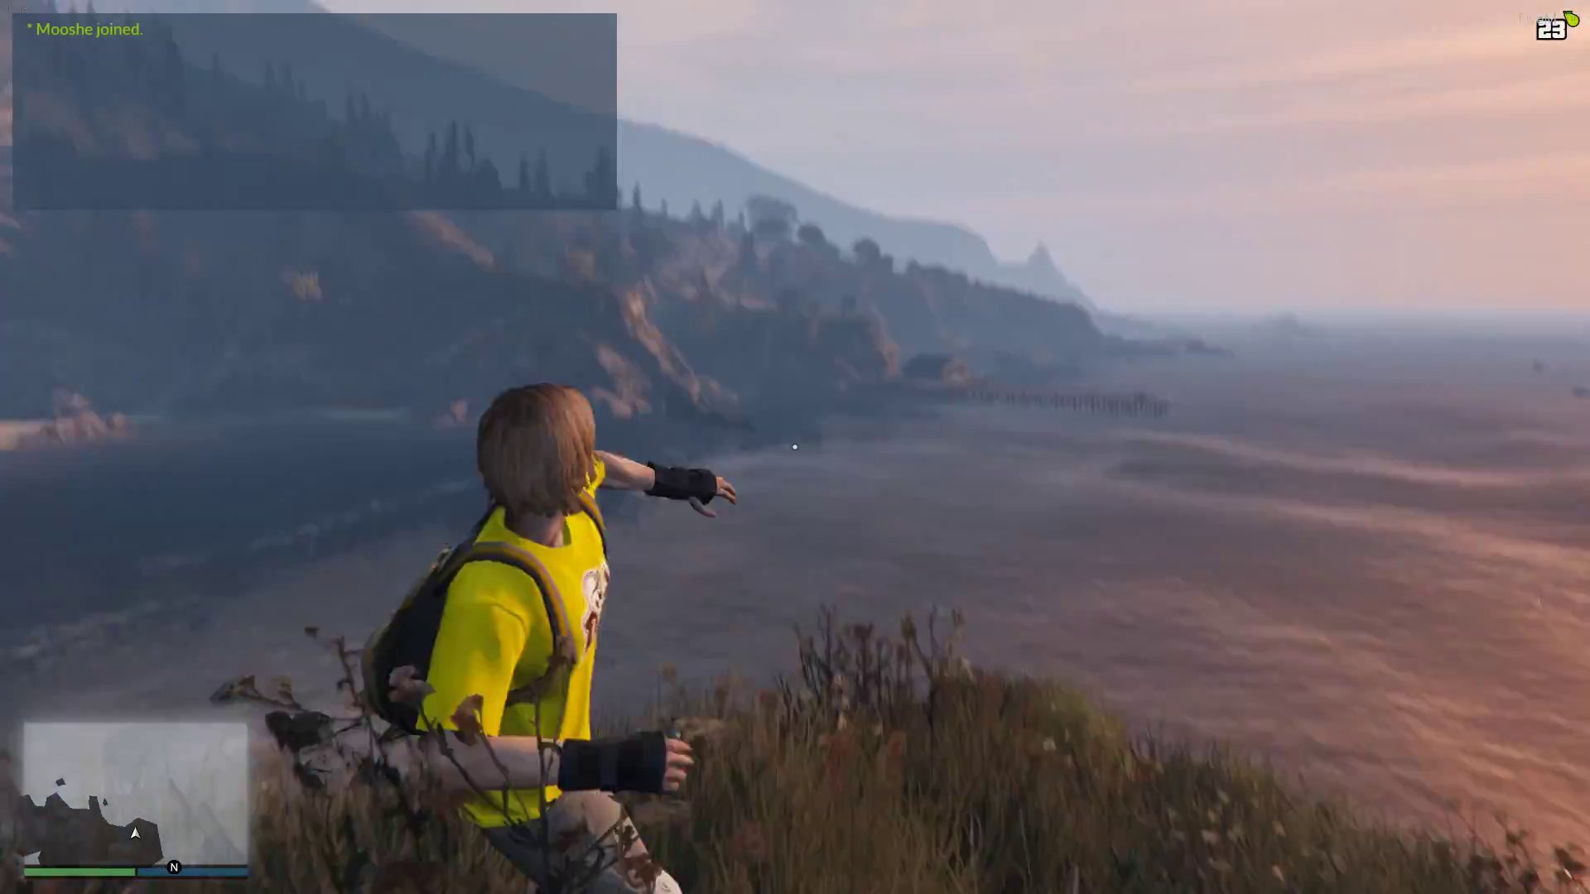
left_click(795, 448)
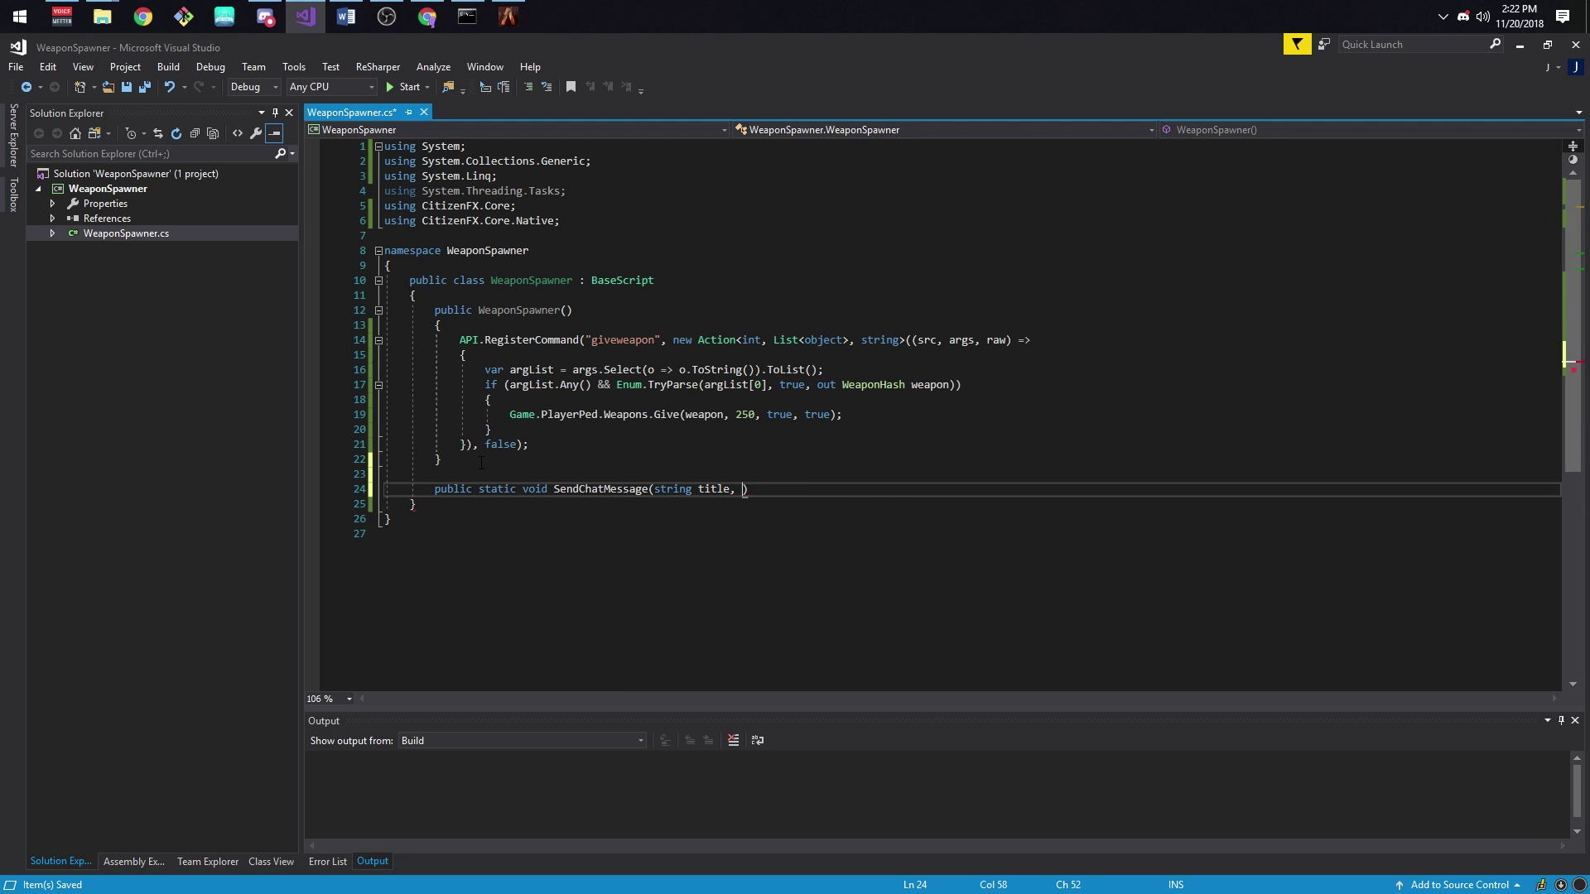
type("string message")
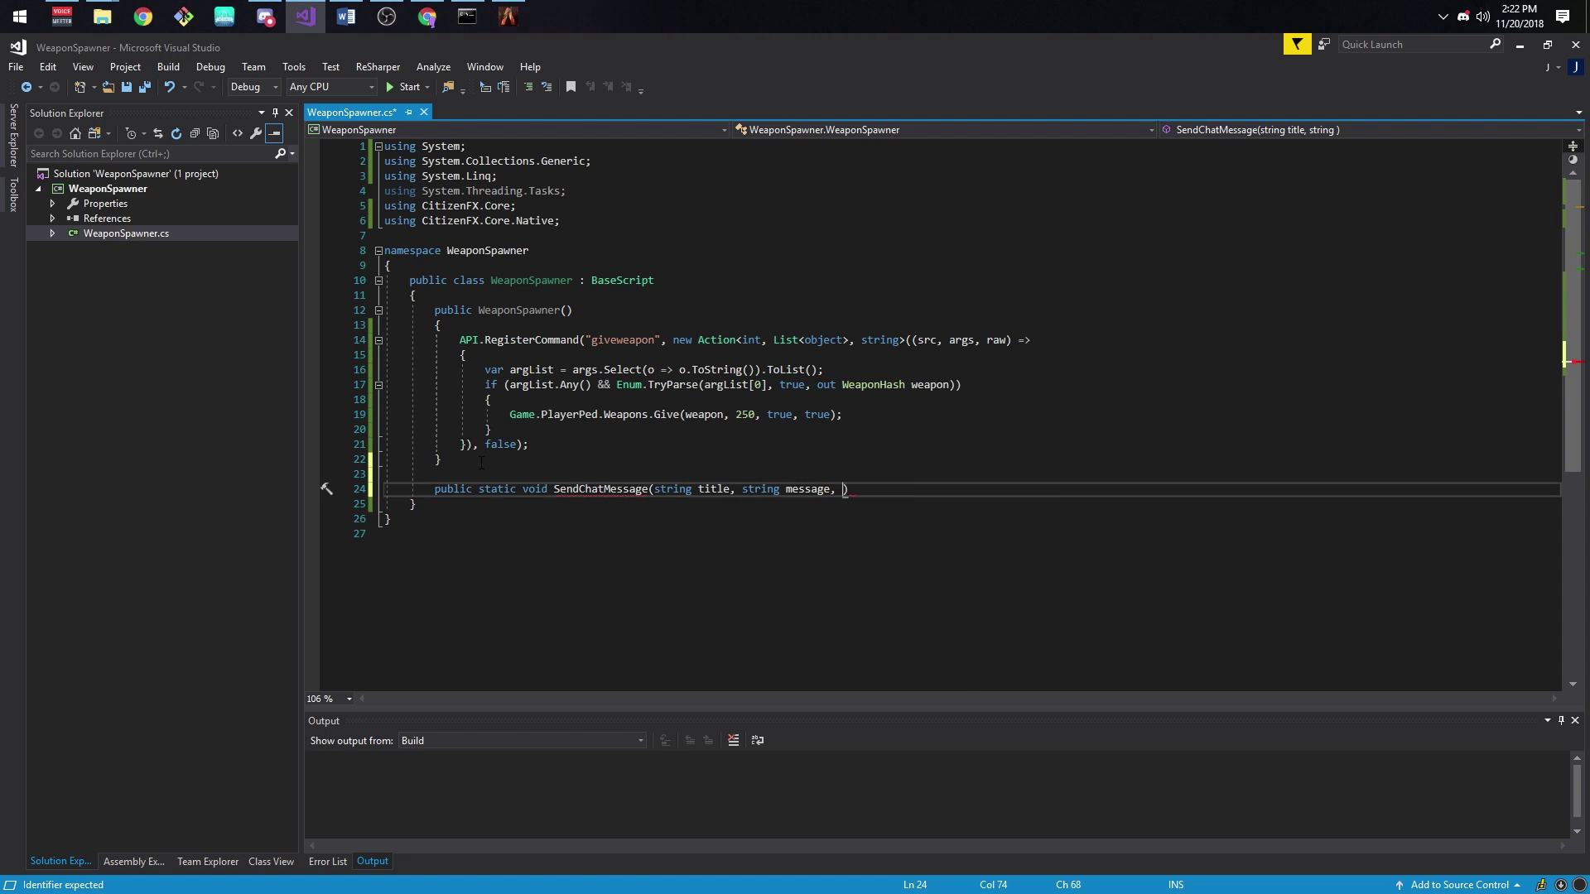
type(", int b)")
- Declare SendChatMessage(title, message, r, g, b) and begin the msg dictionary with a color entry
key("Return")
type("{")
key("Return")
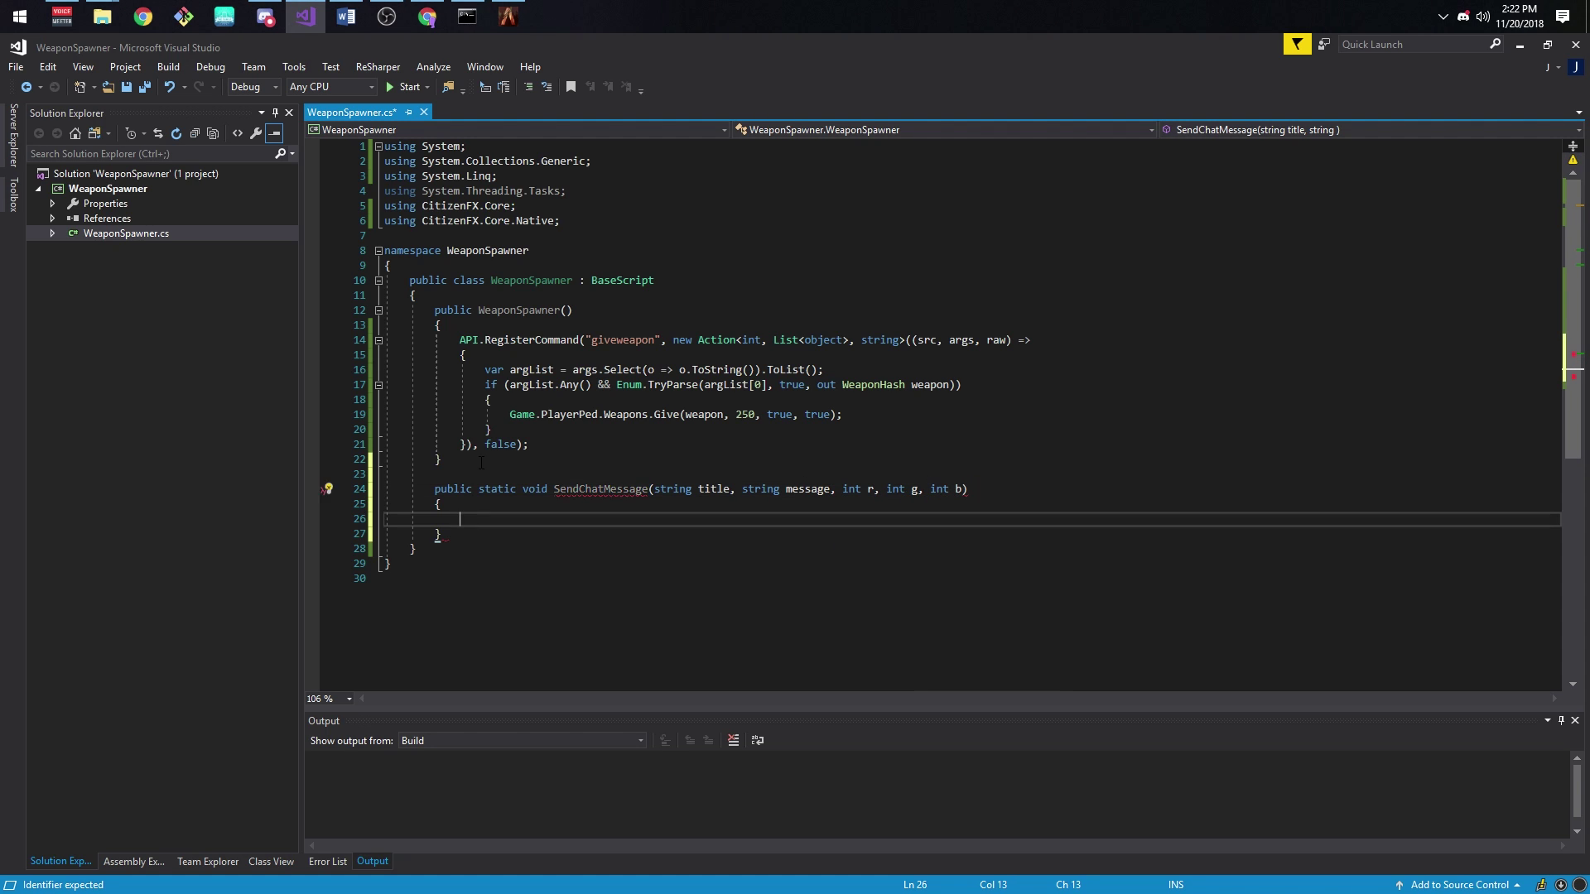
type("var msg")
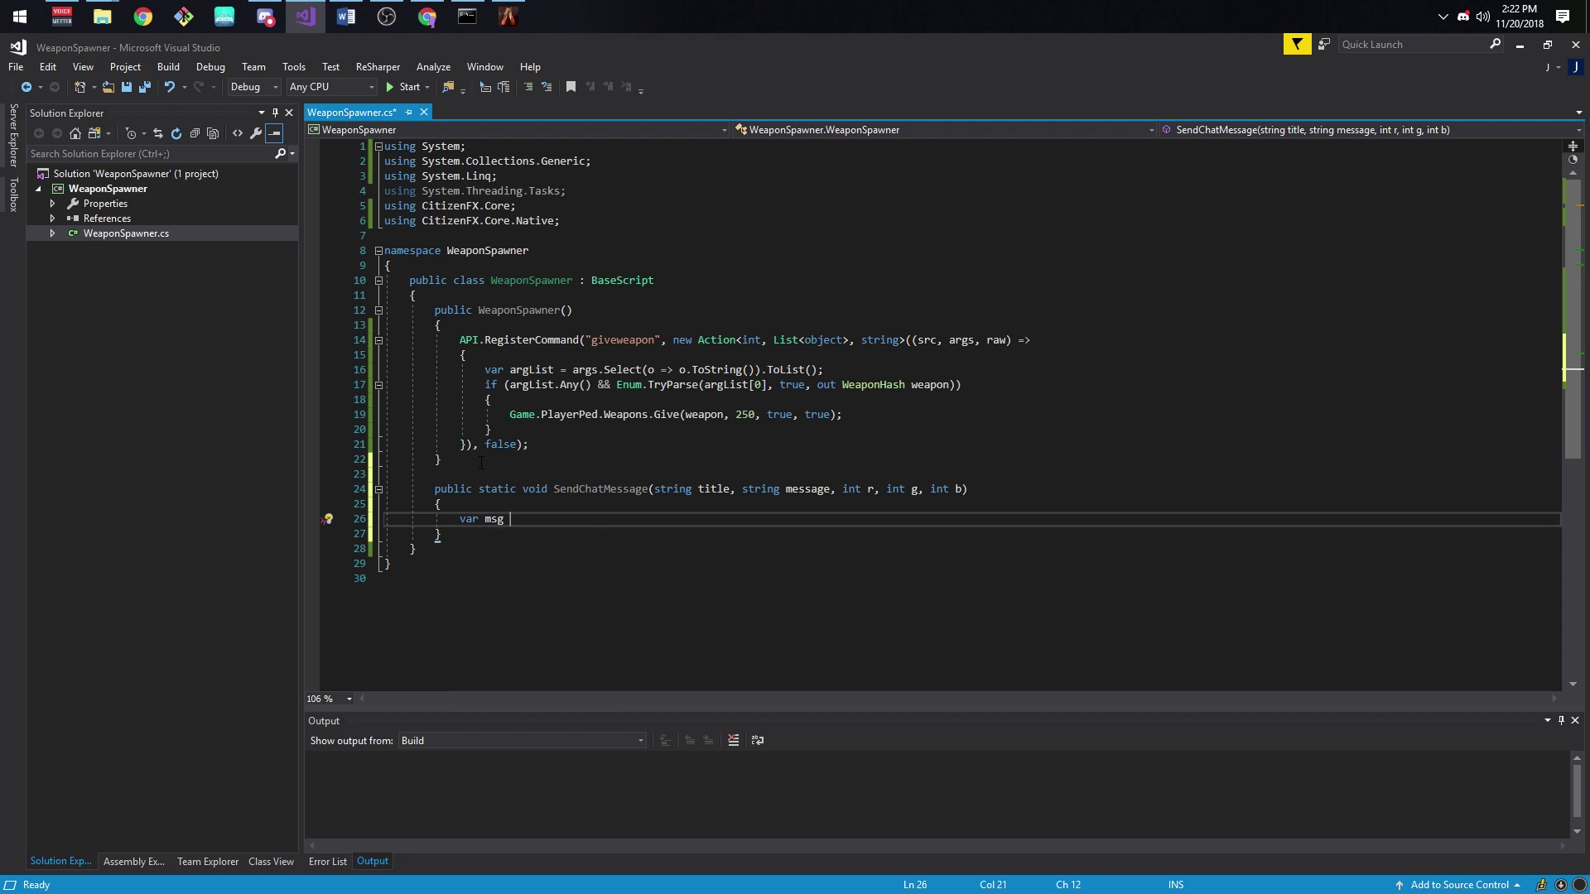
type("= new Dictionary")
type("<string,object")
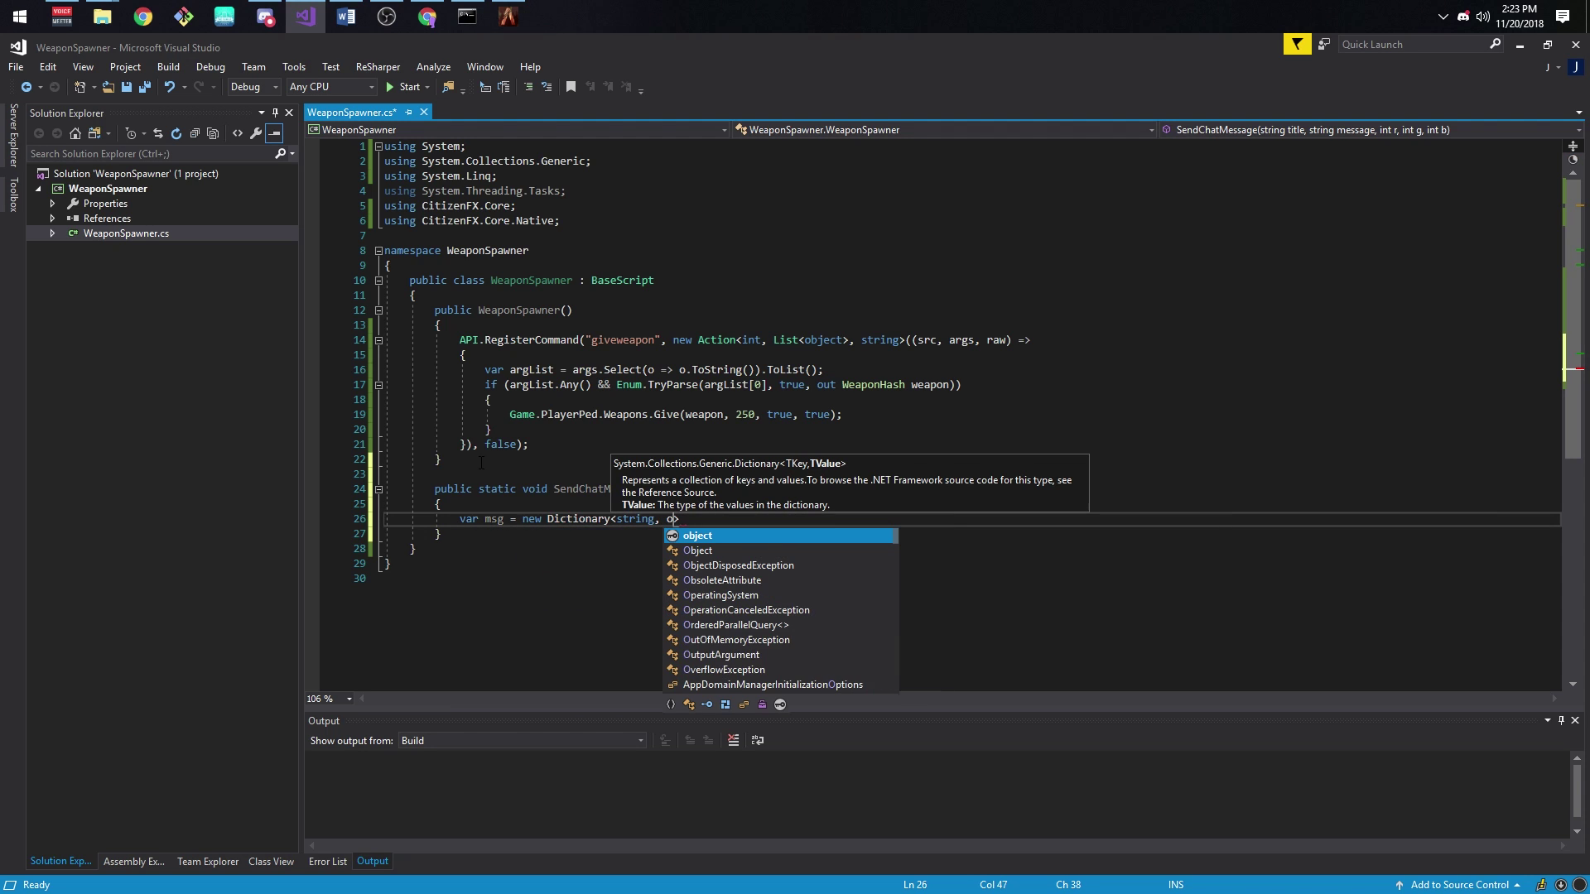
type("> {")
key("Return")
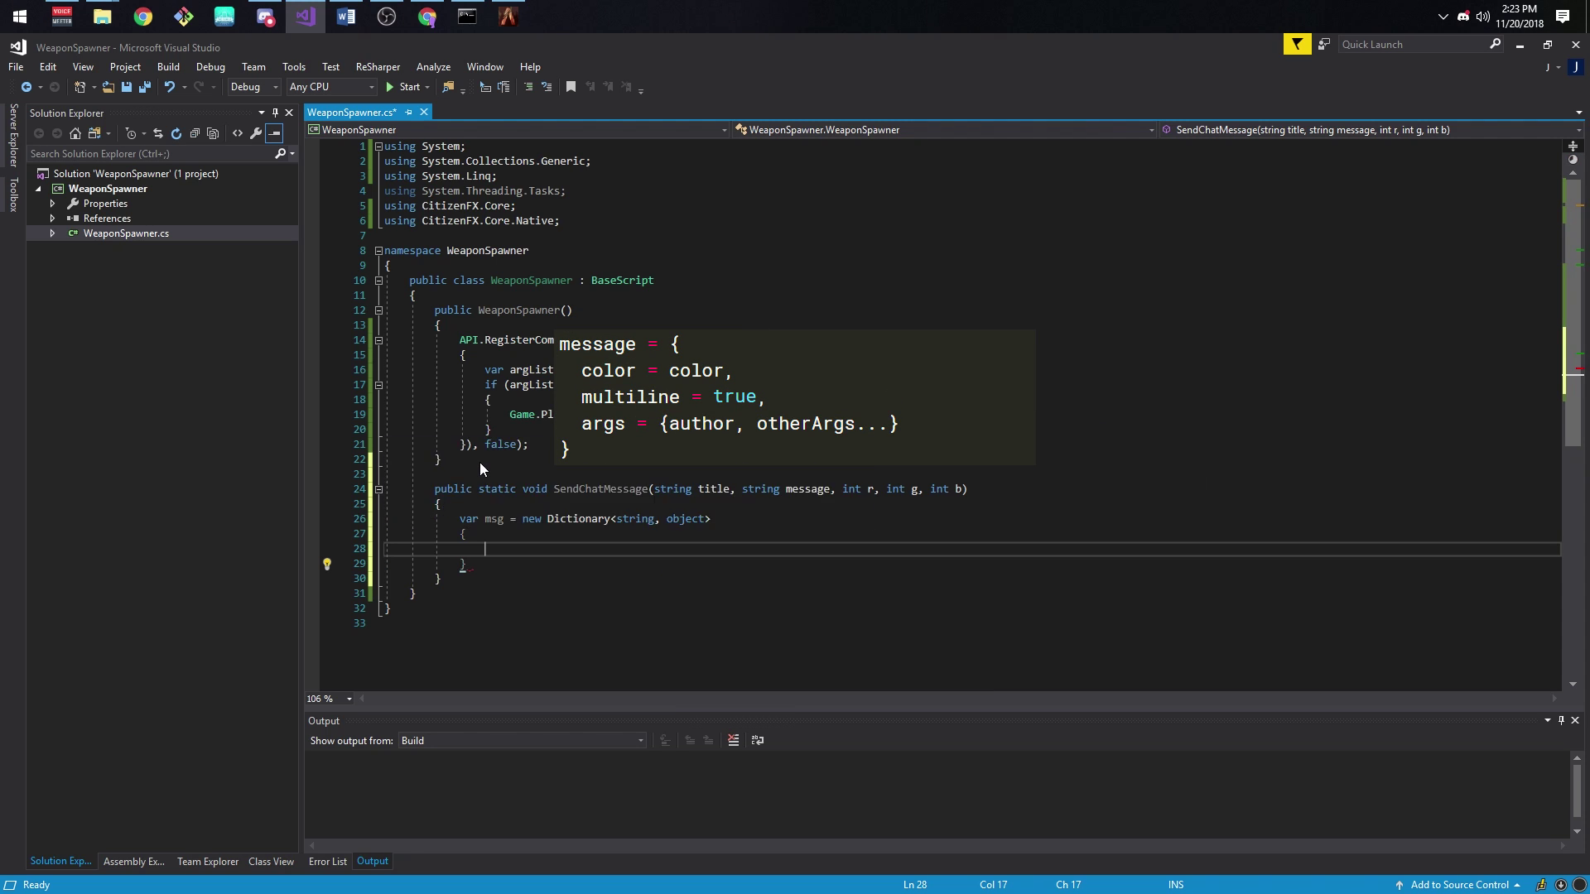
type("[\"color\"] = new [] {")
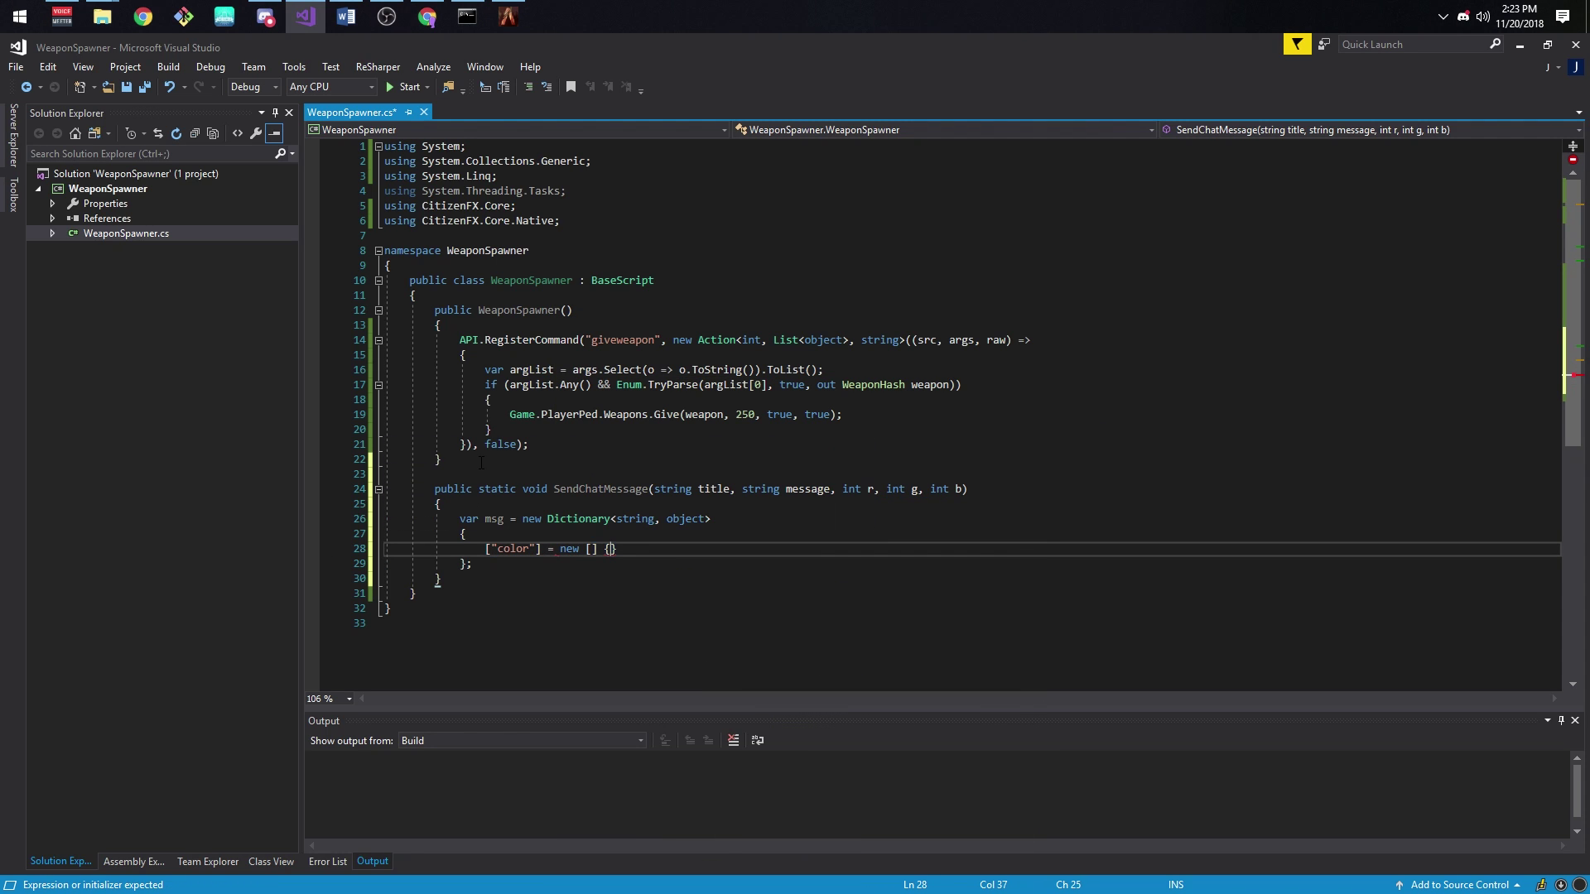
type("r, g, b},")
key("Return")
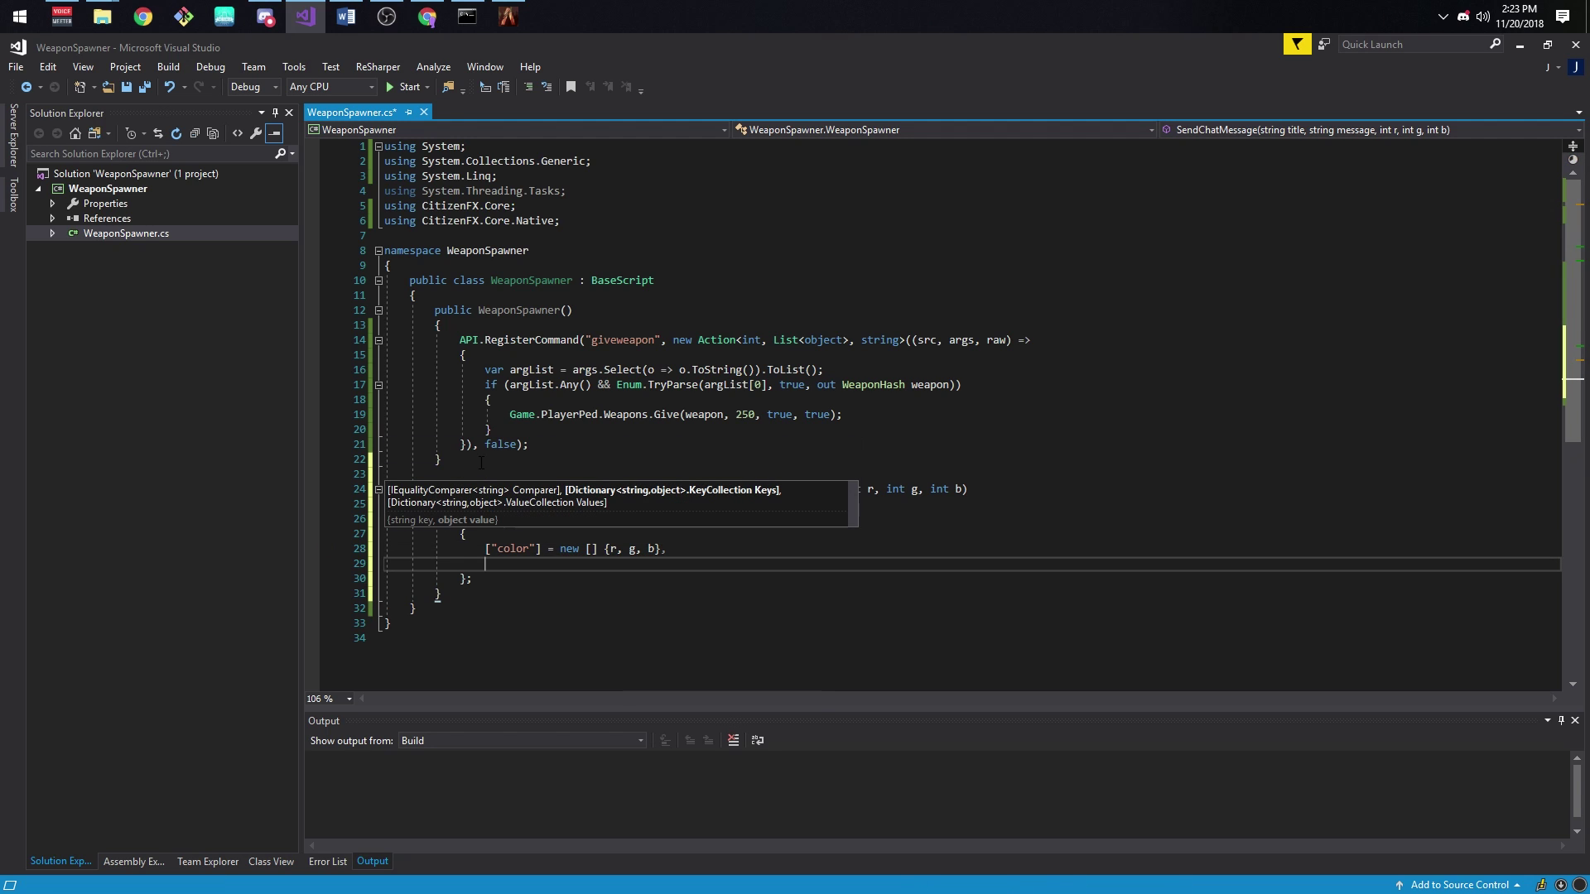
type("[\"")
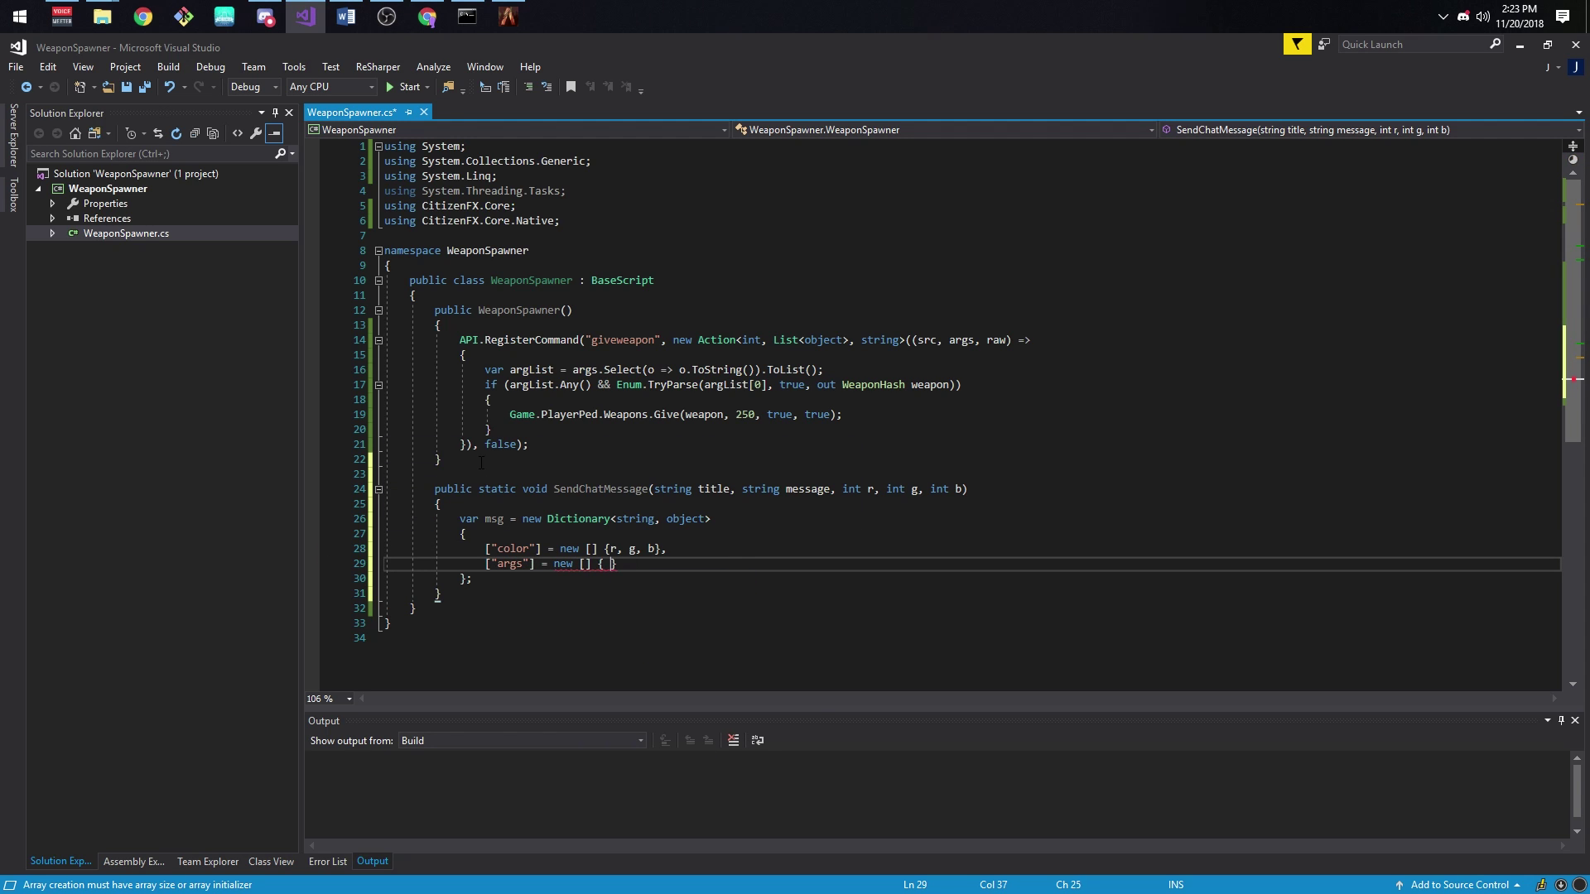
type(" title, message")
- Finish the args entry and trigger chat:addMessage with msg
key("Down")
key("End")
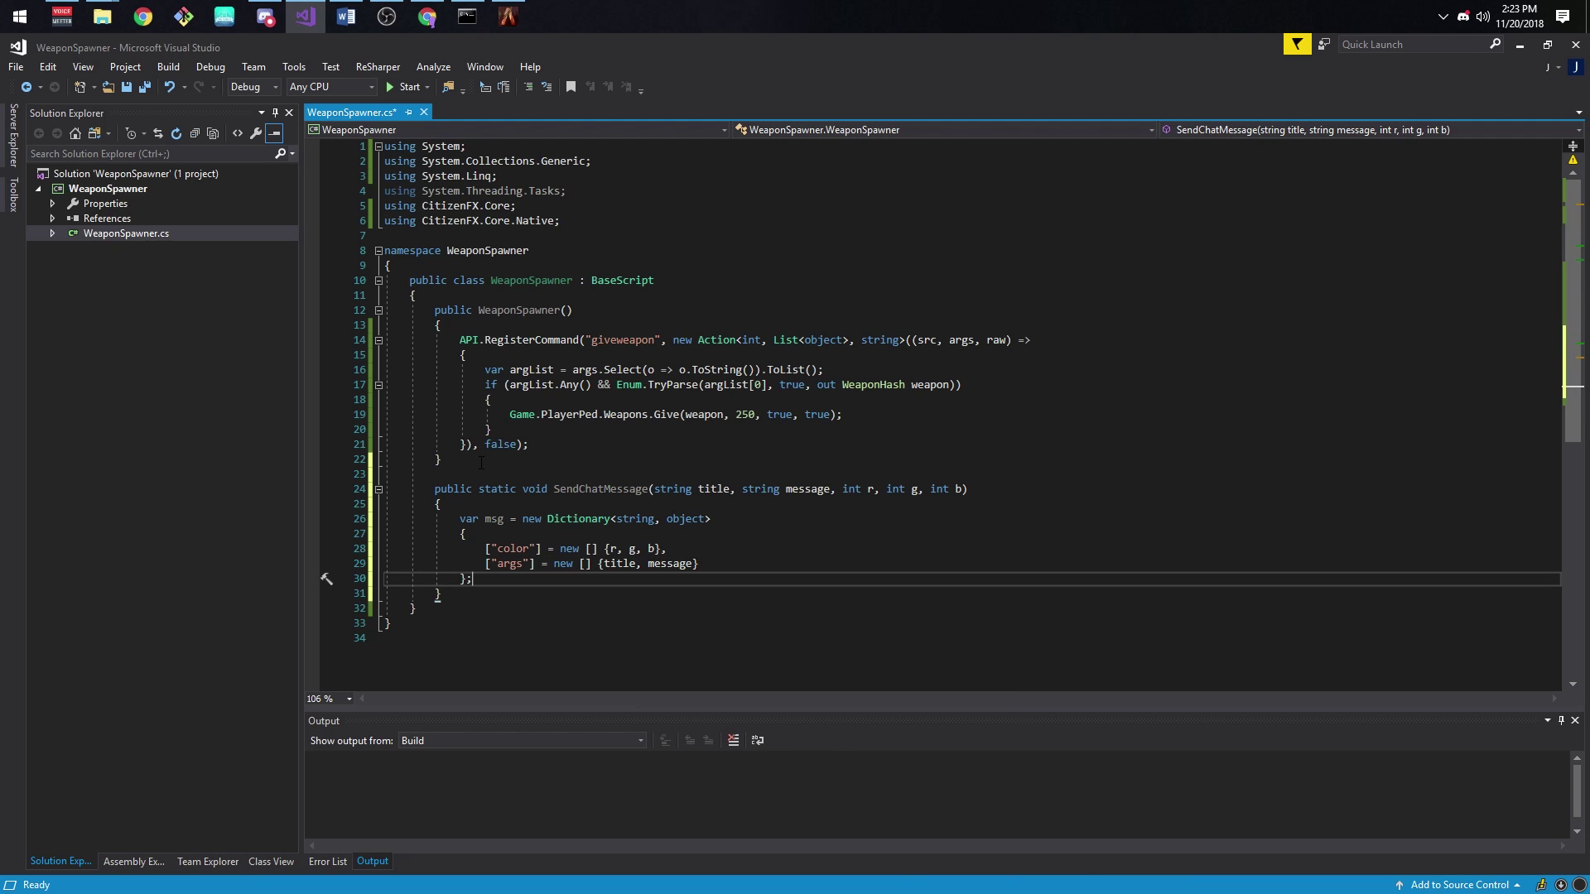
key("Return")
type("TriggerEve")
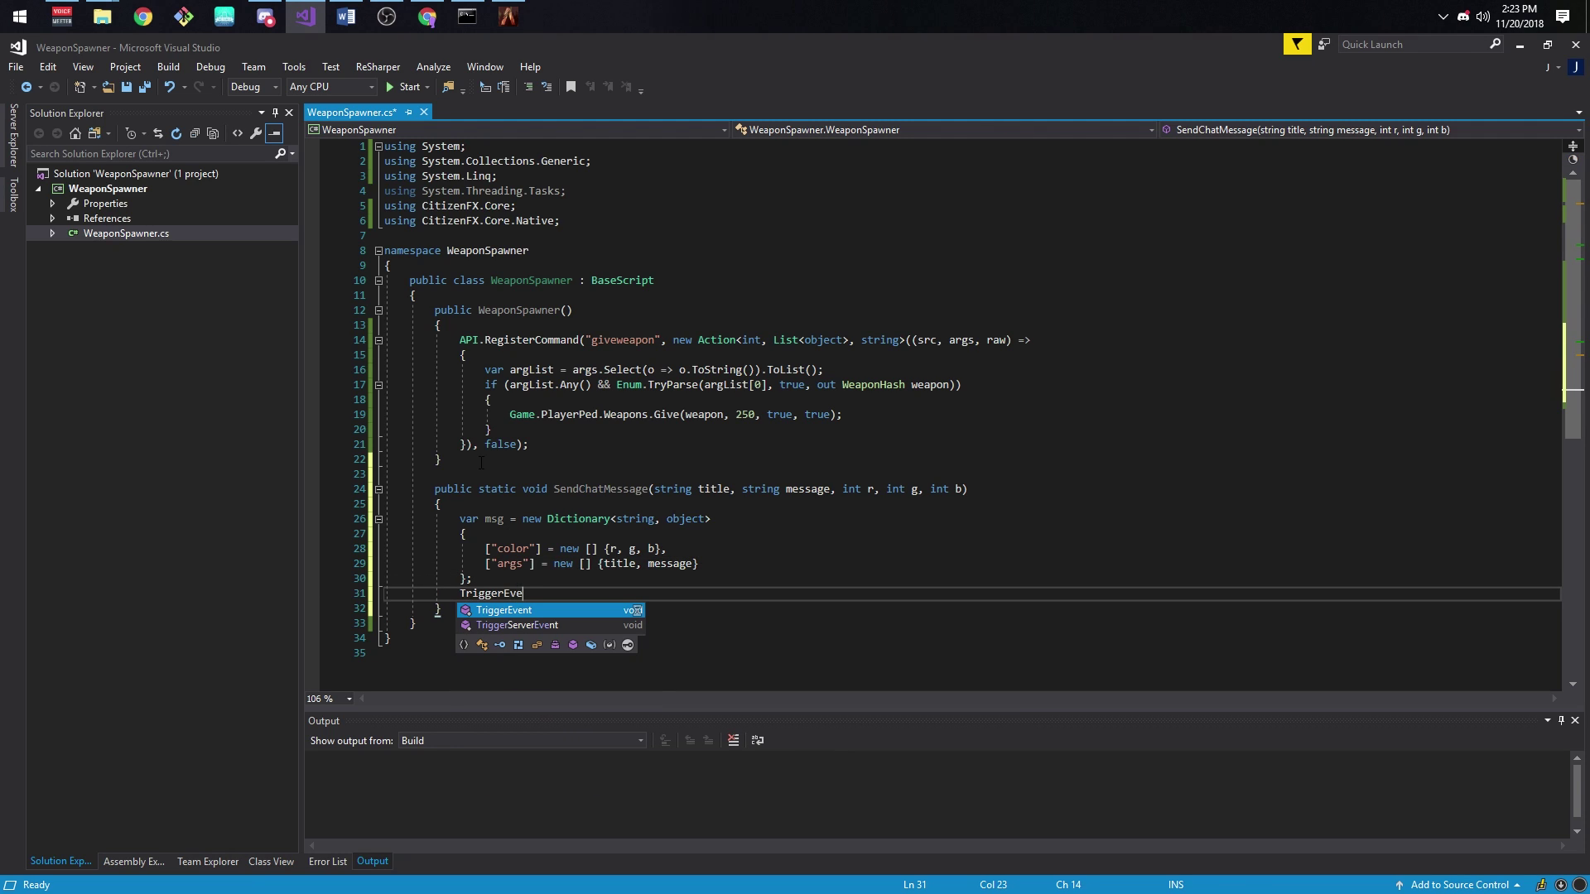
type("nt(\"chat:addMessage\",")
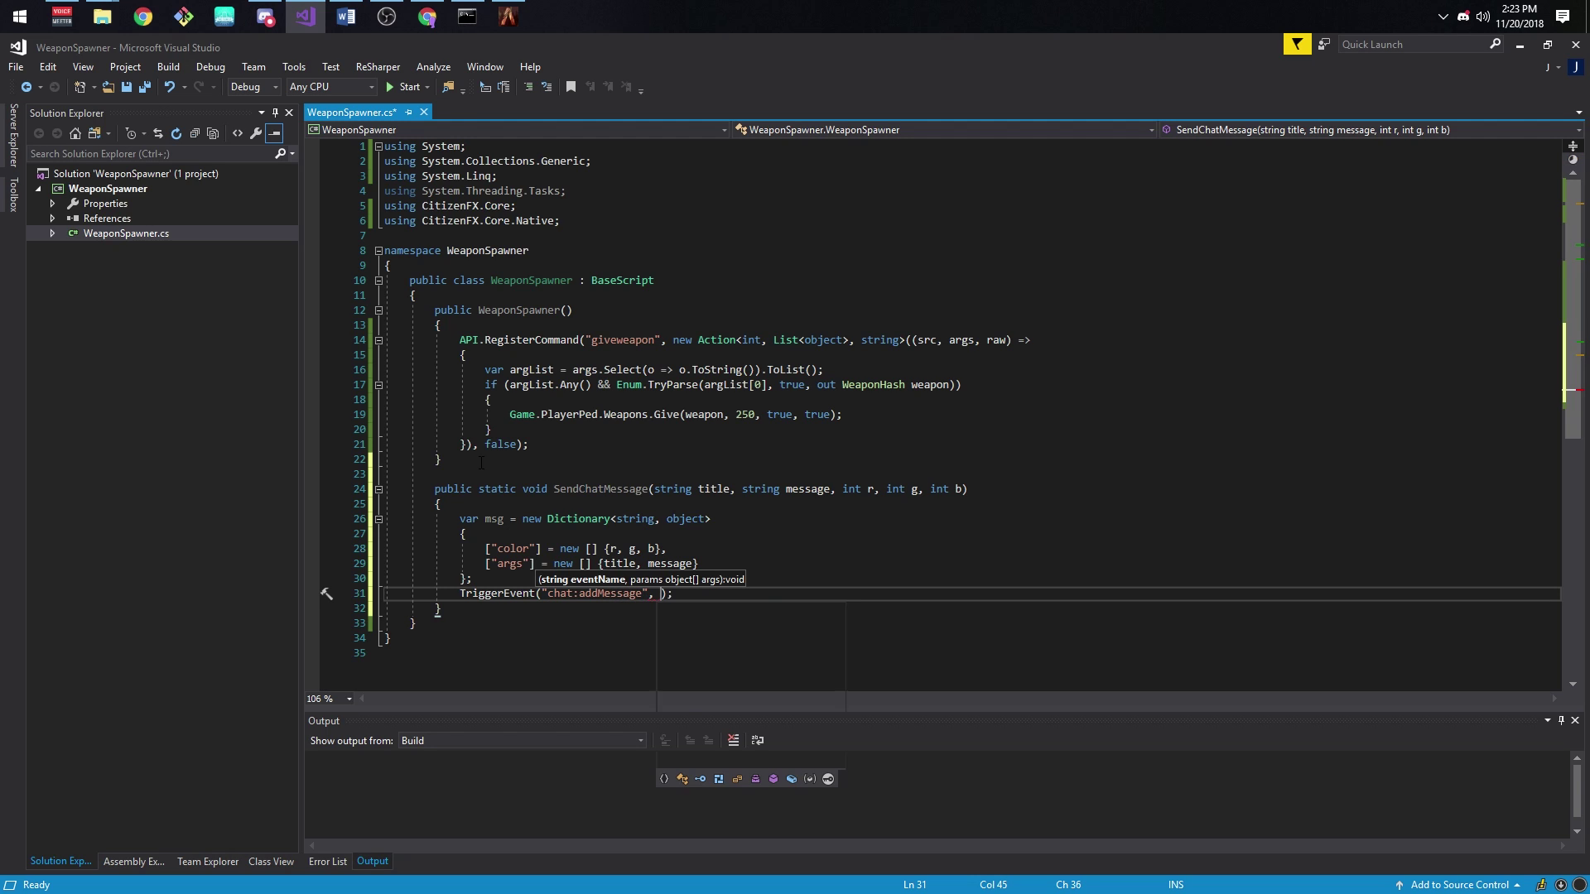
type("msg")
key("Escape")
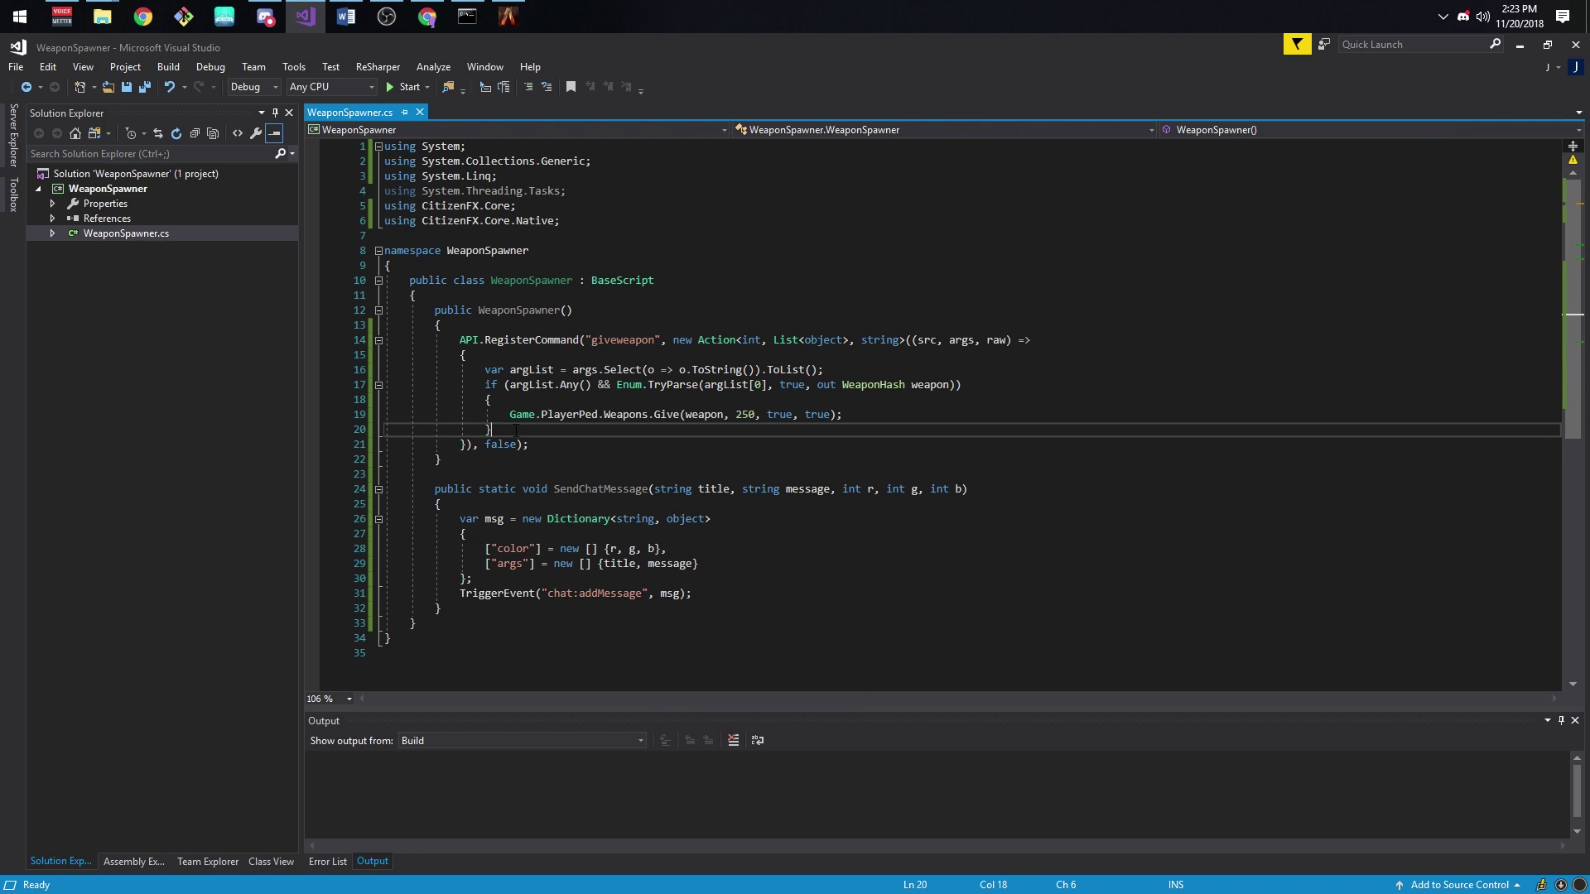
key("Tab")
type("else {")
- Add an else branch sending red 'Usage: /giveweapon [WeaponName]', save, and build the solution
key("Return")
type("else")
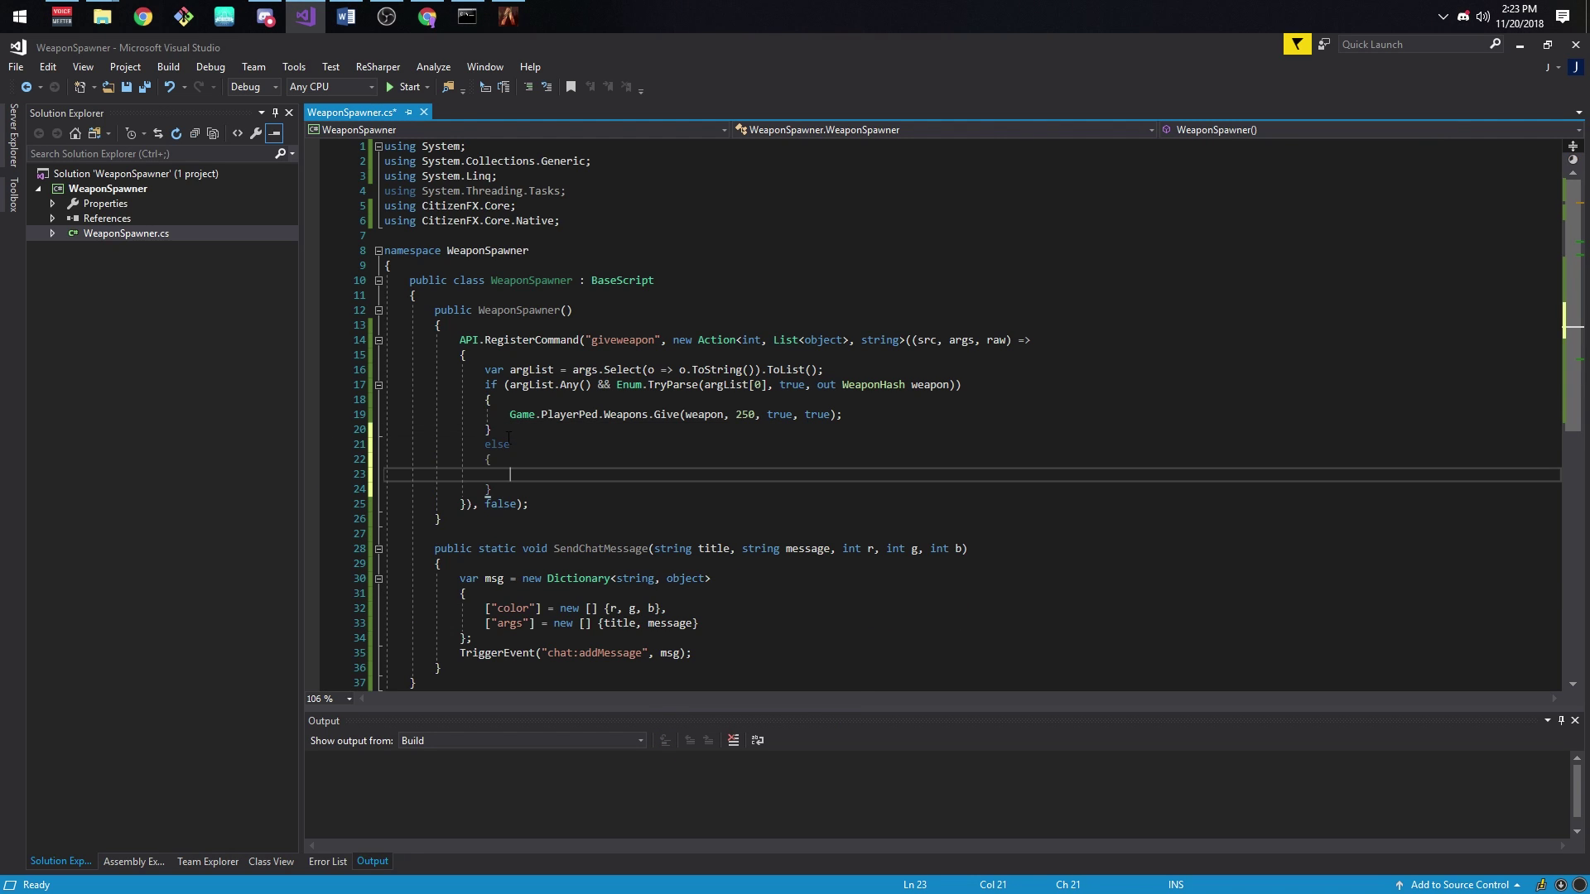
type("Send")
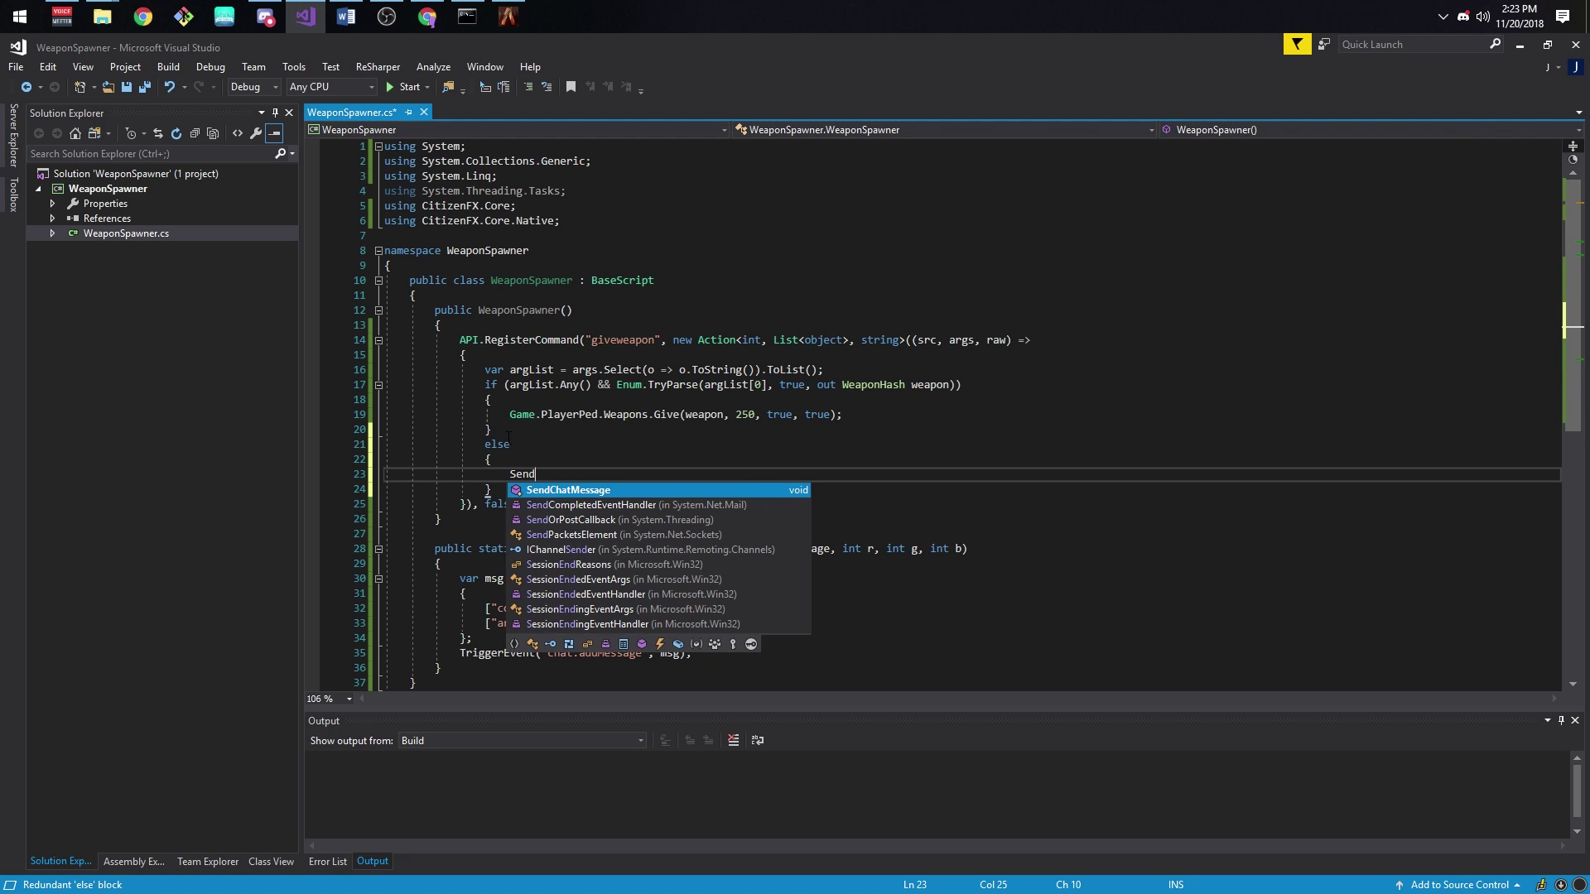
key("Tab")
type("(\"Erro")
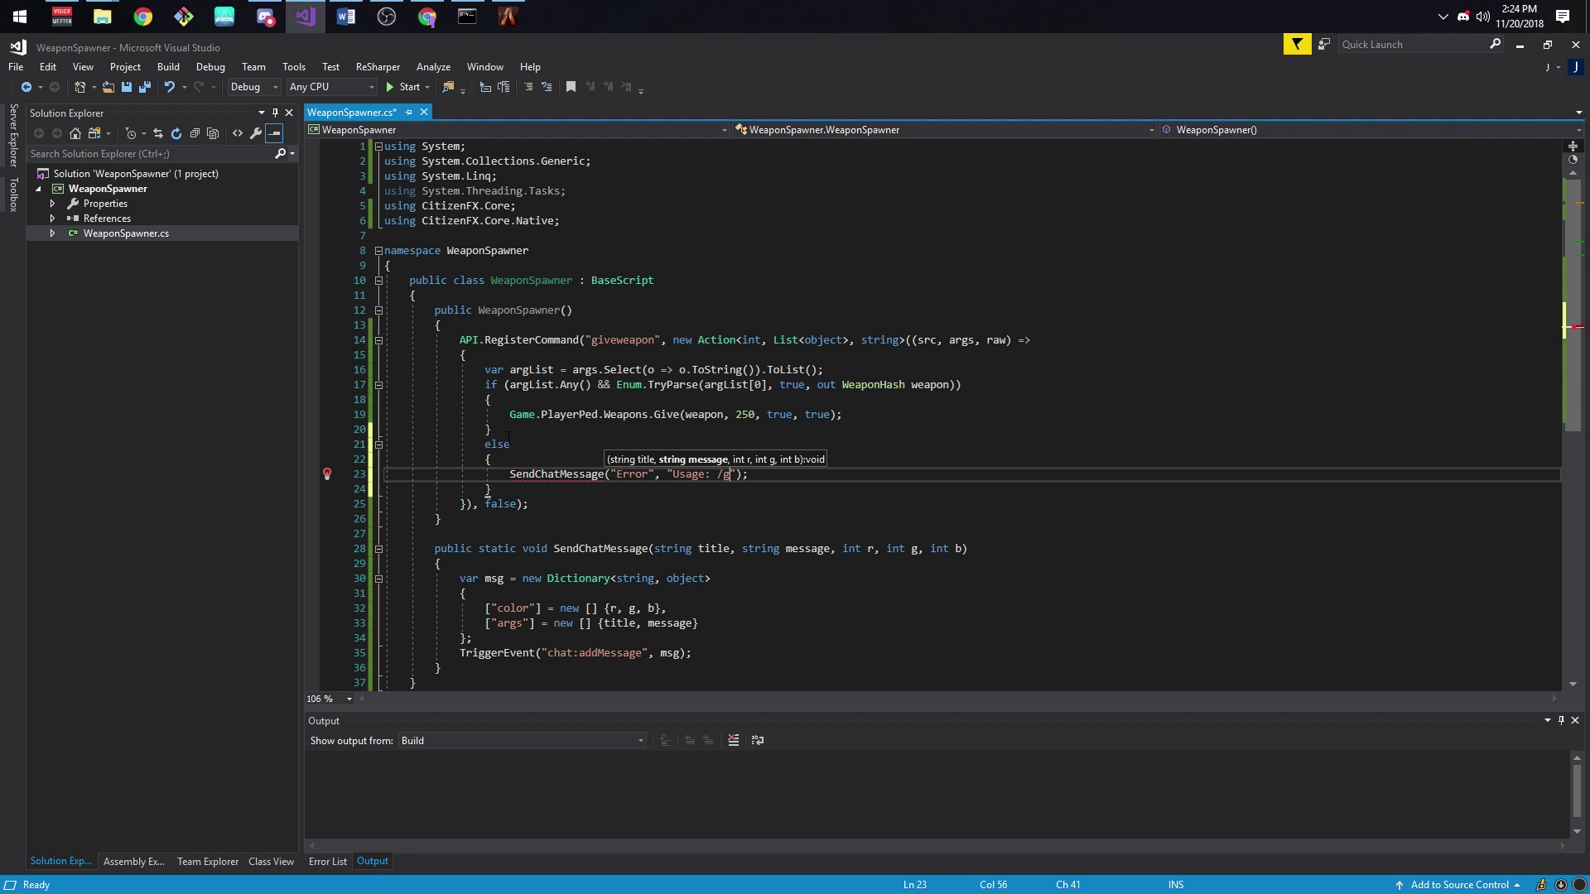
type(", 255, 0, 0")
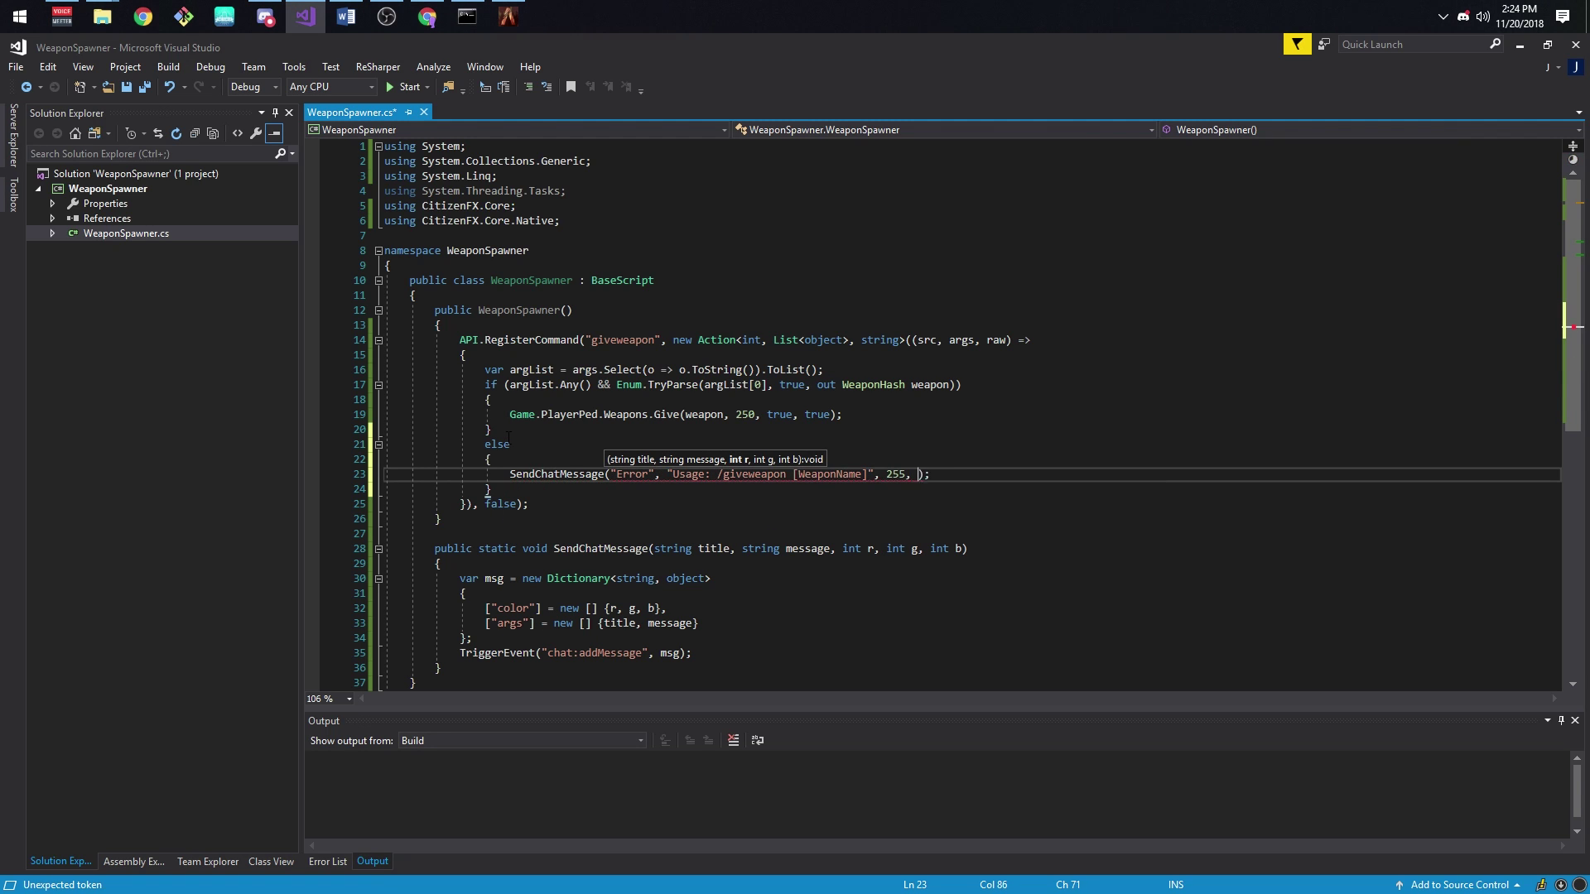
key("ctrl+s")
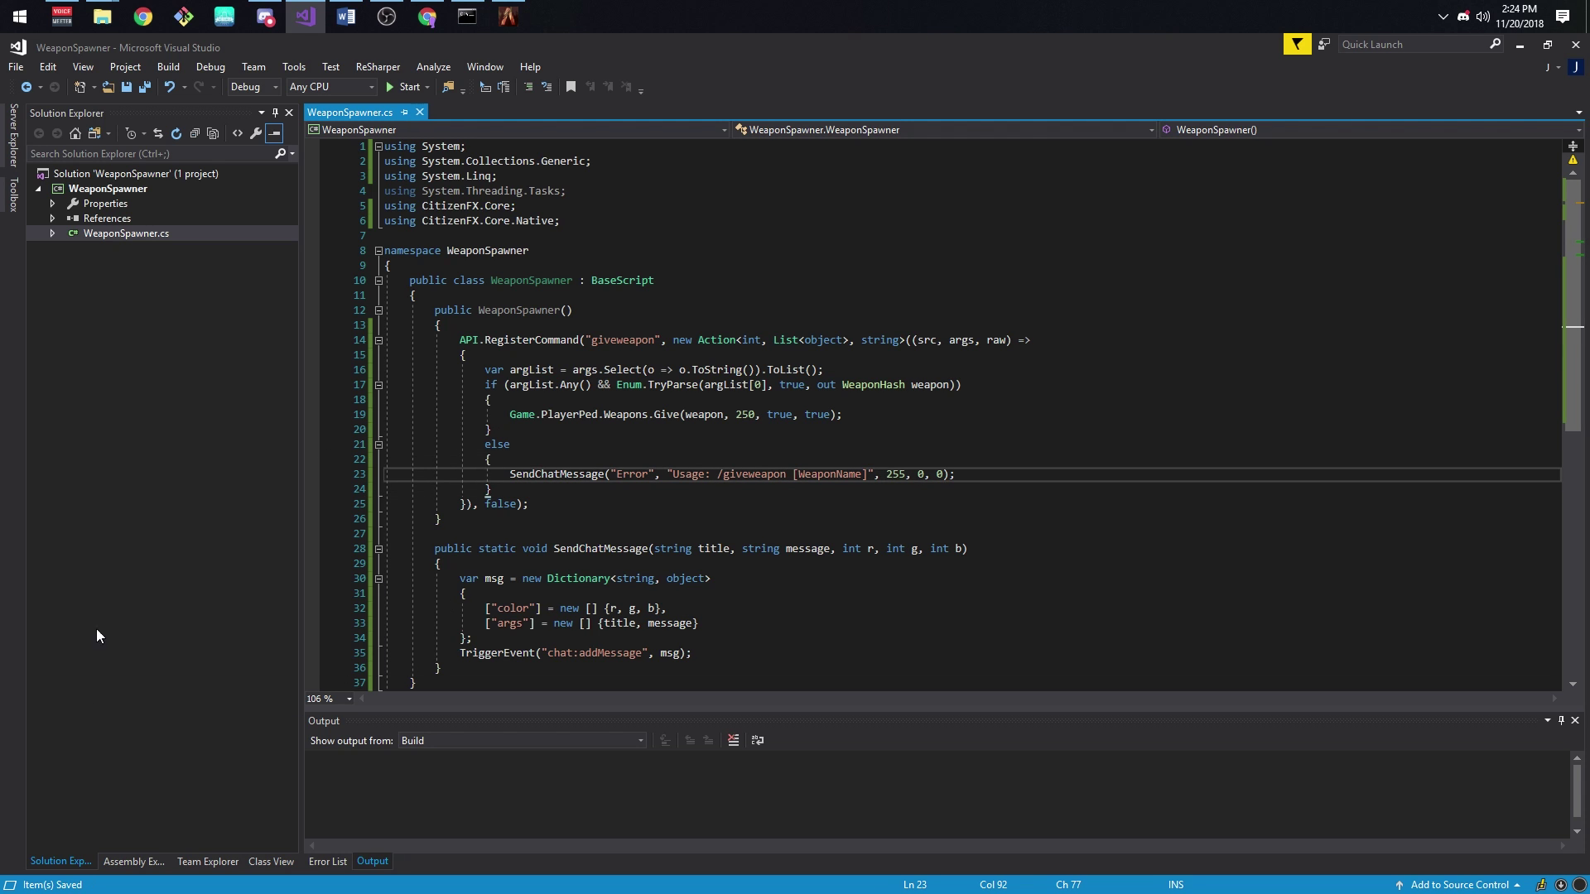
left_click(168, 67)
left_click(211, 84)
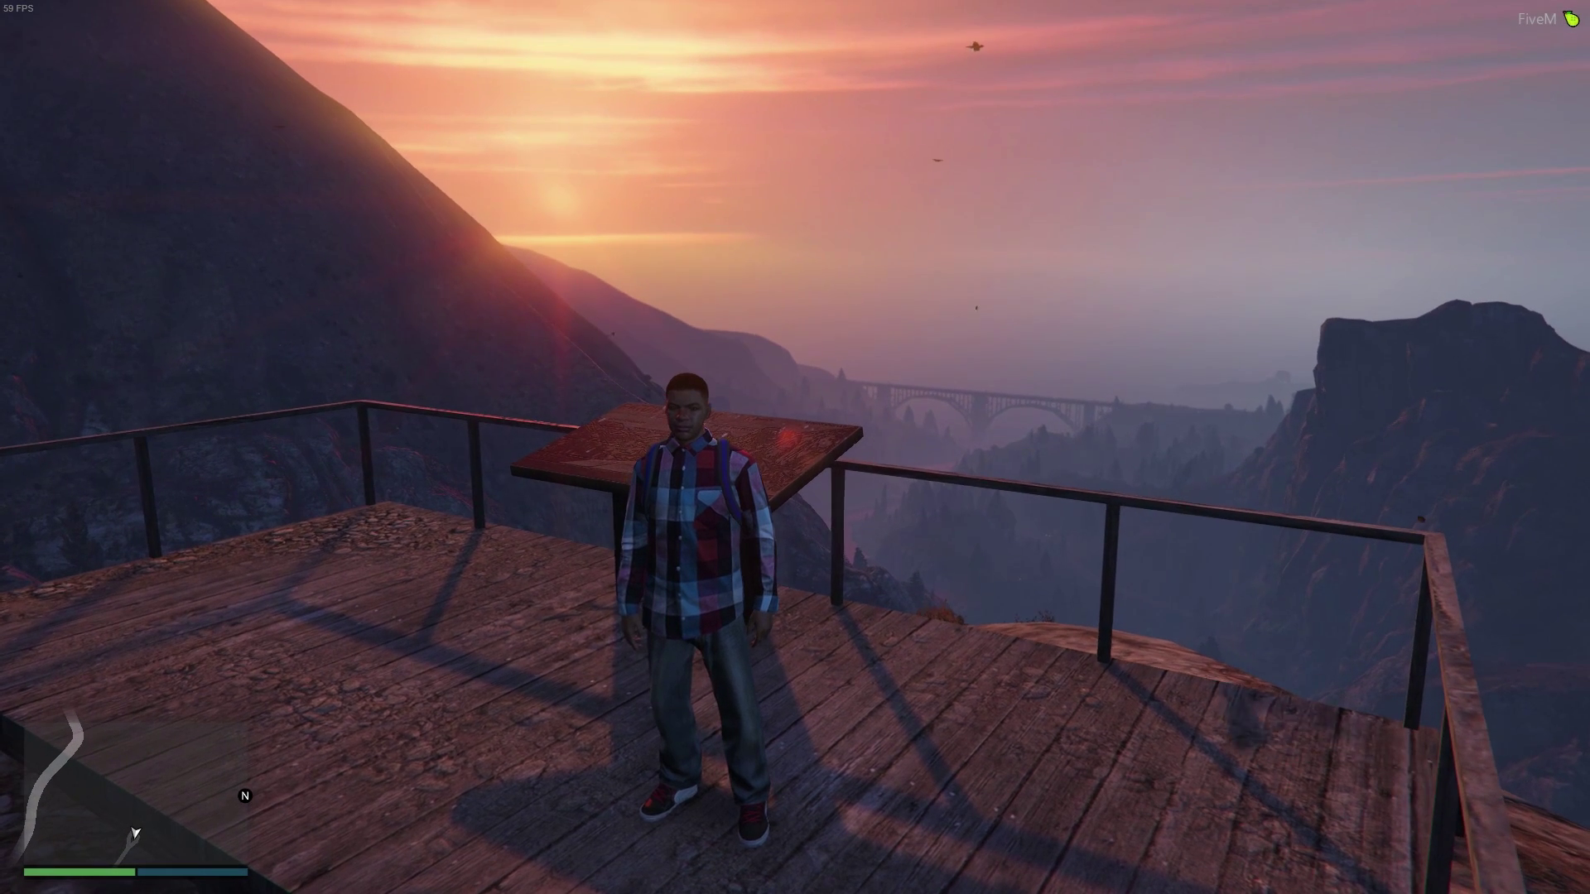
type("t/givewea")
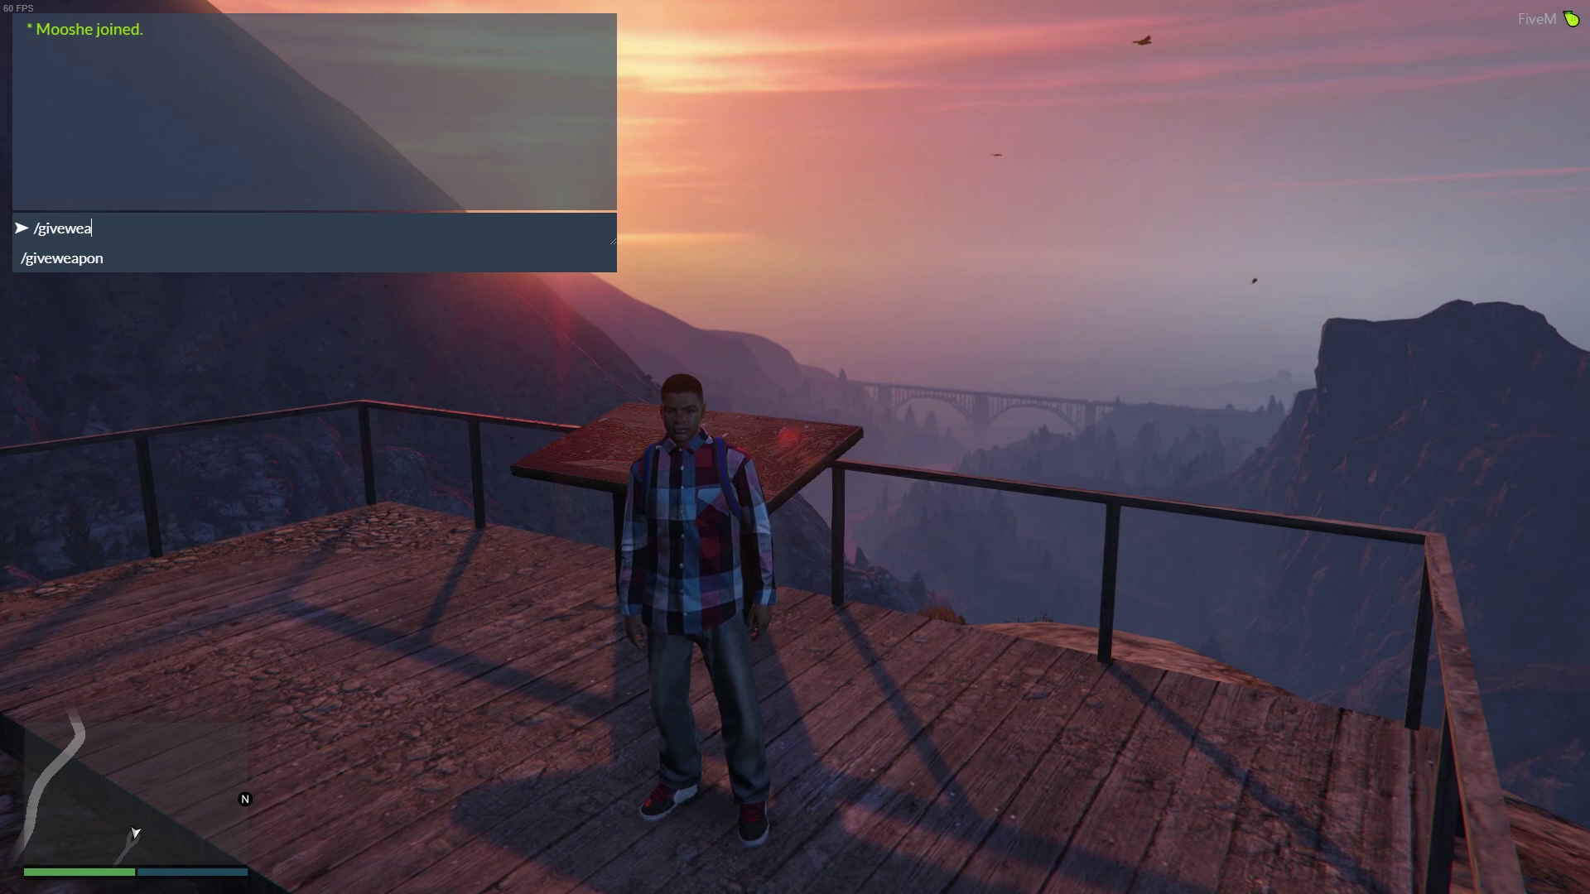
type("pon Kinfe")
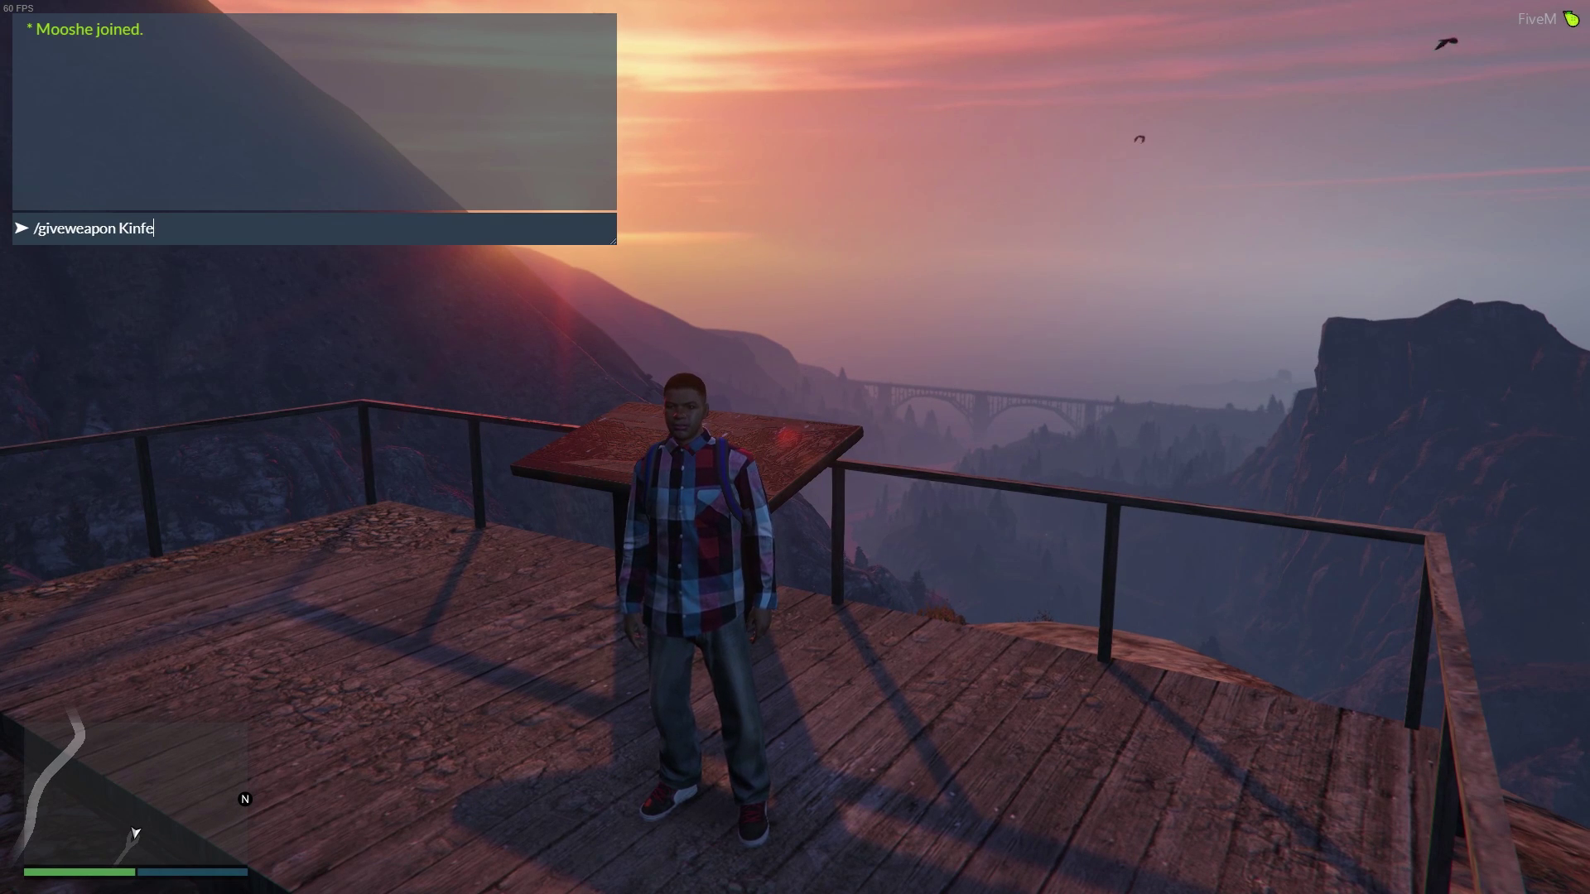
- Run /giveweapon Kinfe to get the red error, then /giveweapon Knife and walk forward
key("Return")
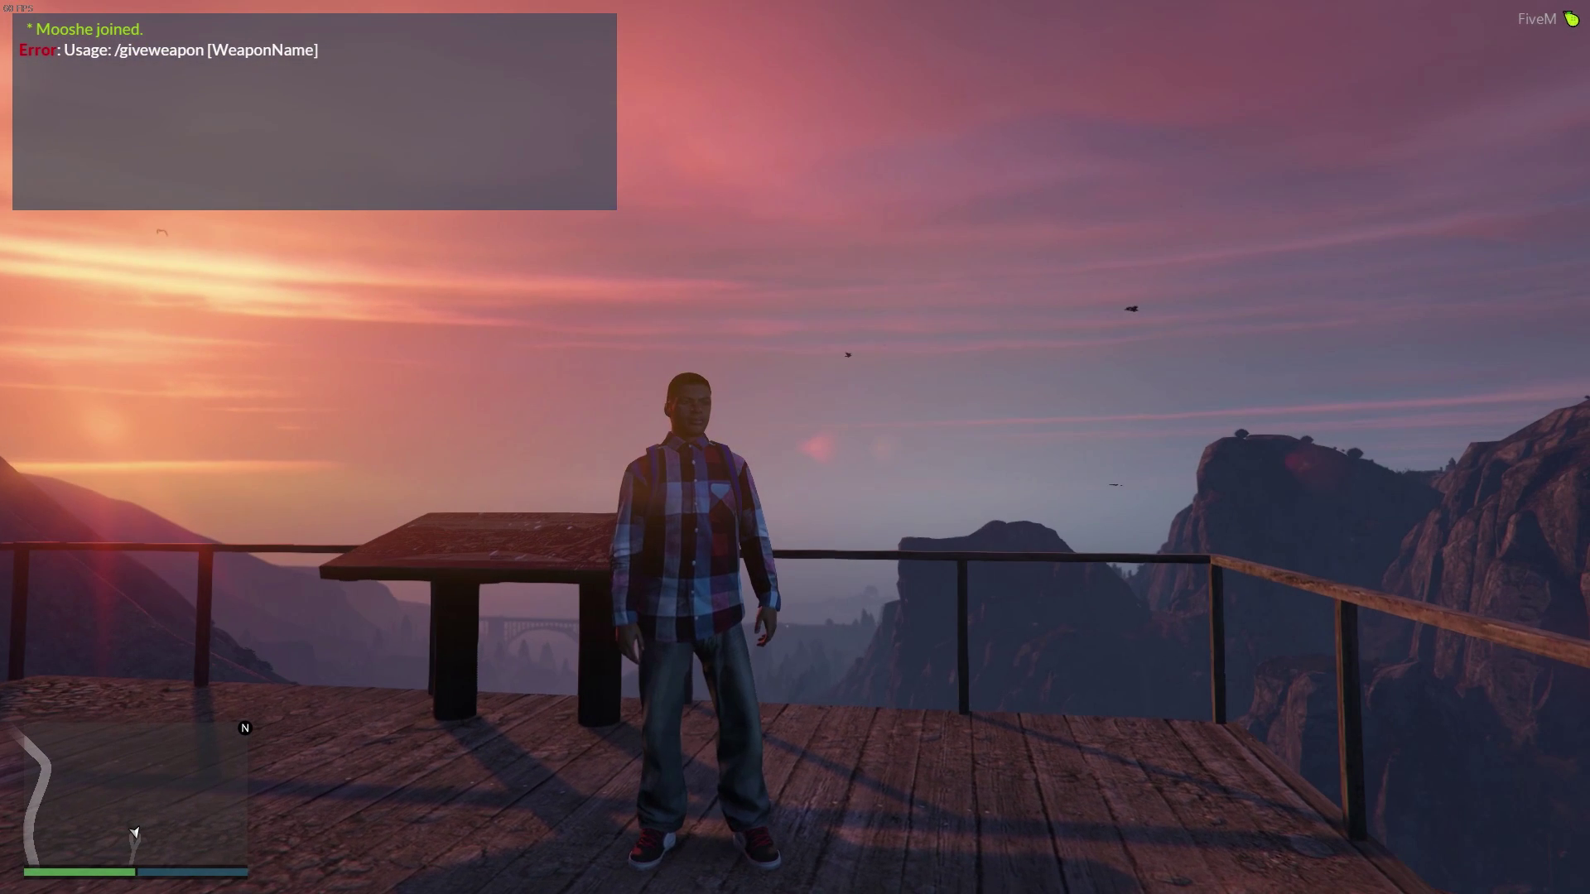
type("t/givewea")
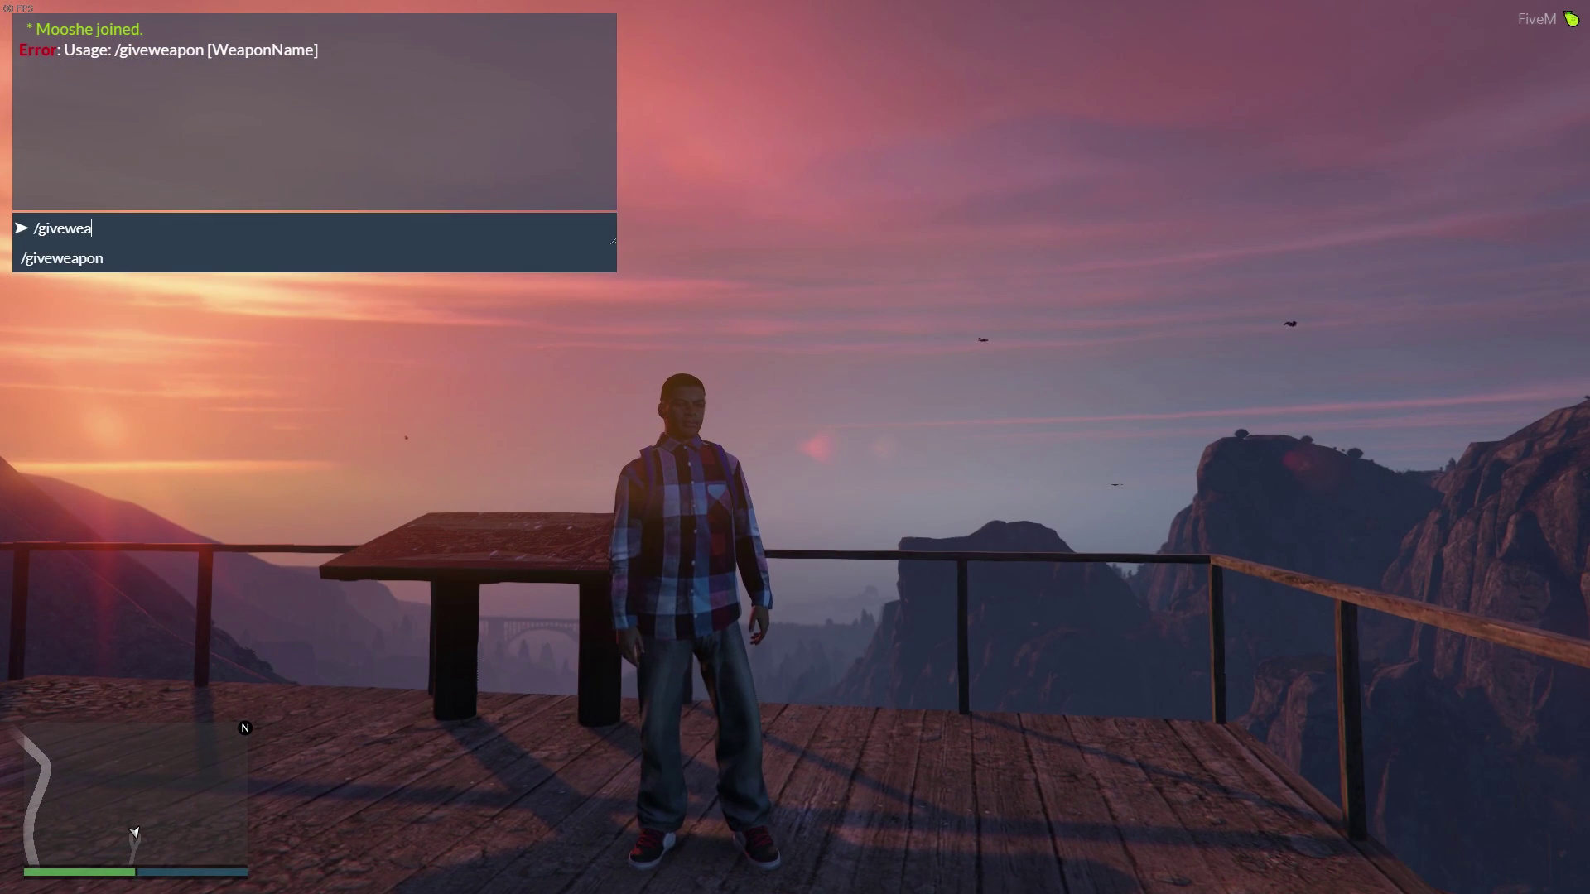
type("pon Knife")
key("Return")
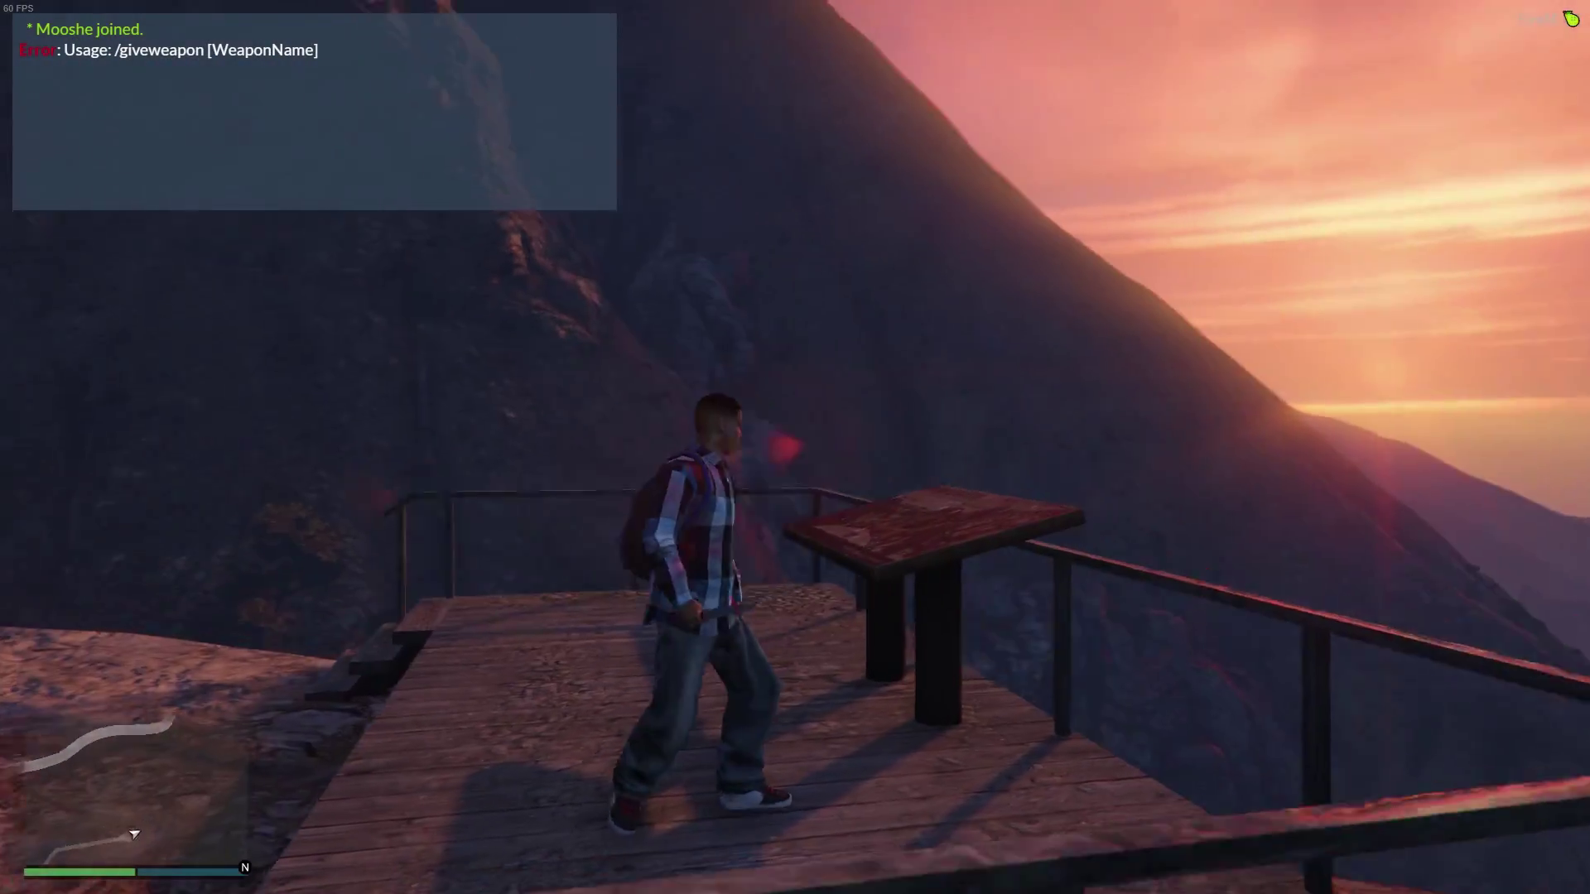
key("w")
key("w")
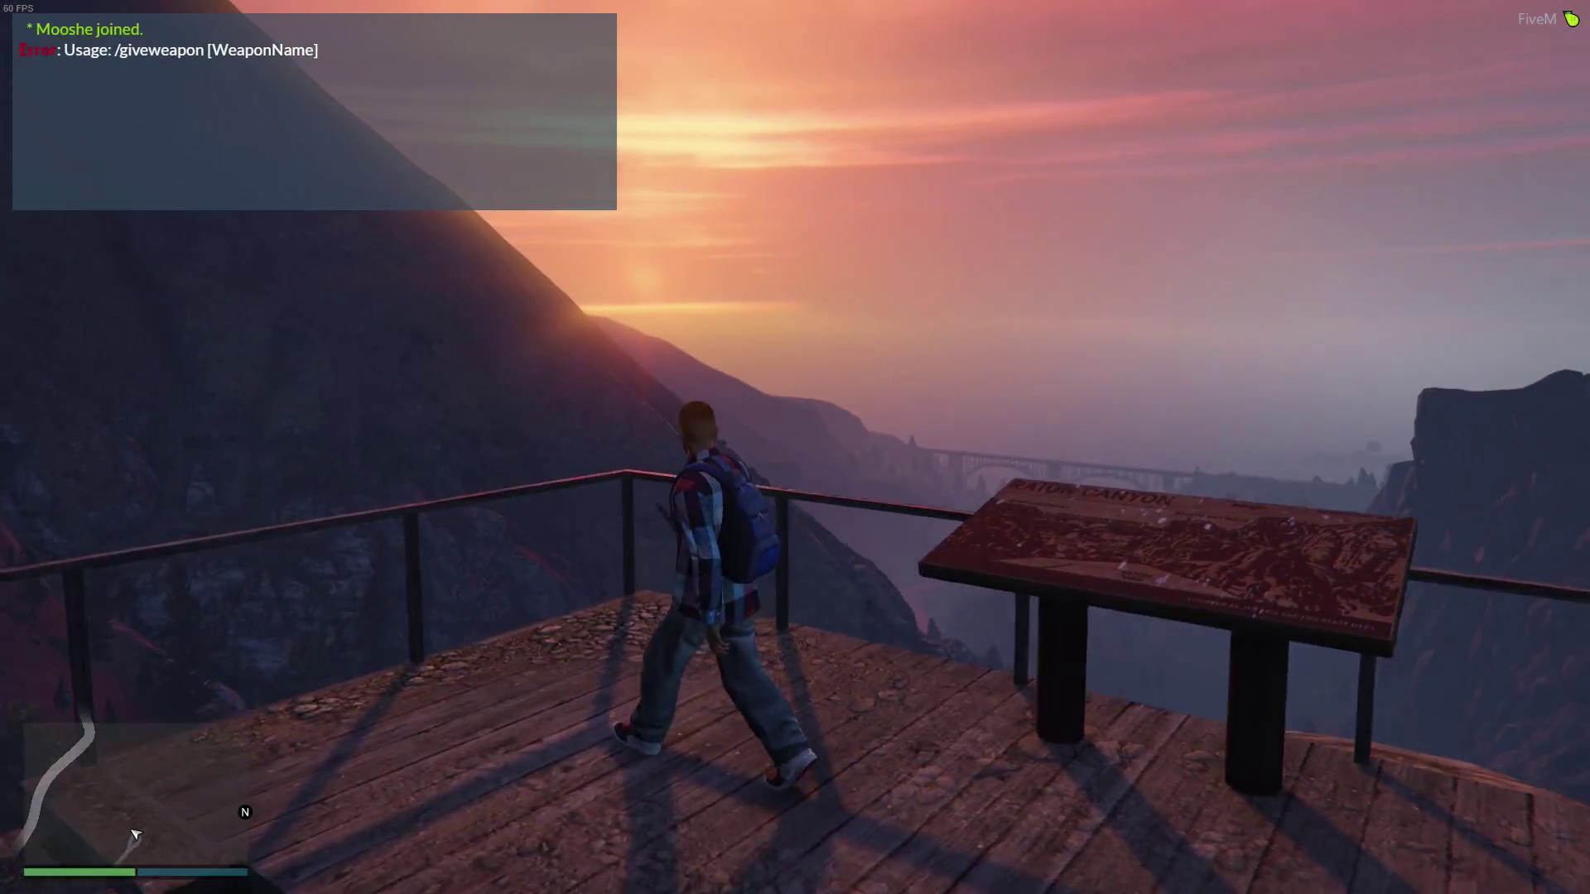